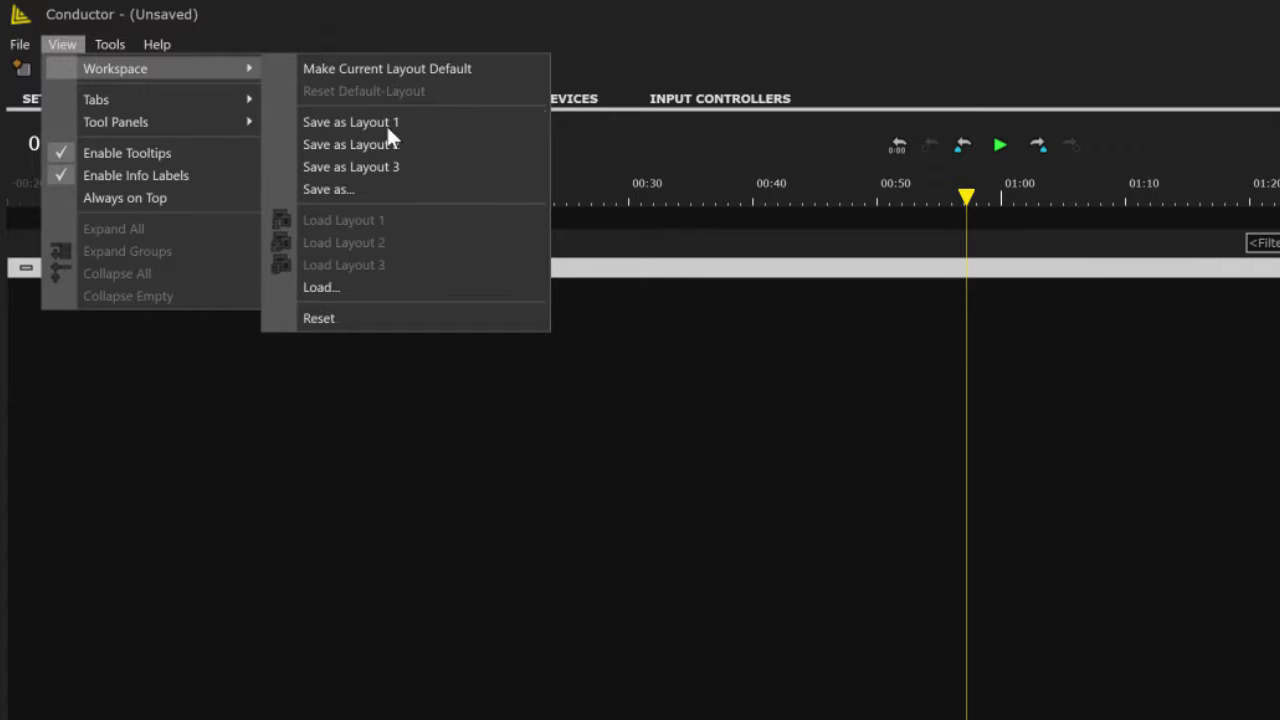
Discover the Pro I/O devices on the network and check the Art-Net device page.
{"action": "left_click", "coordinate": [760, 410]}
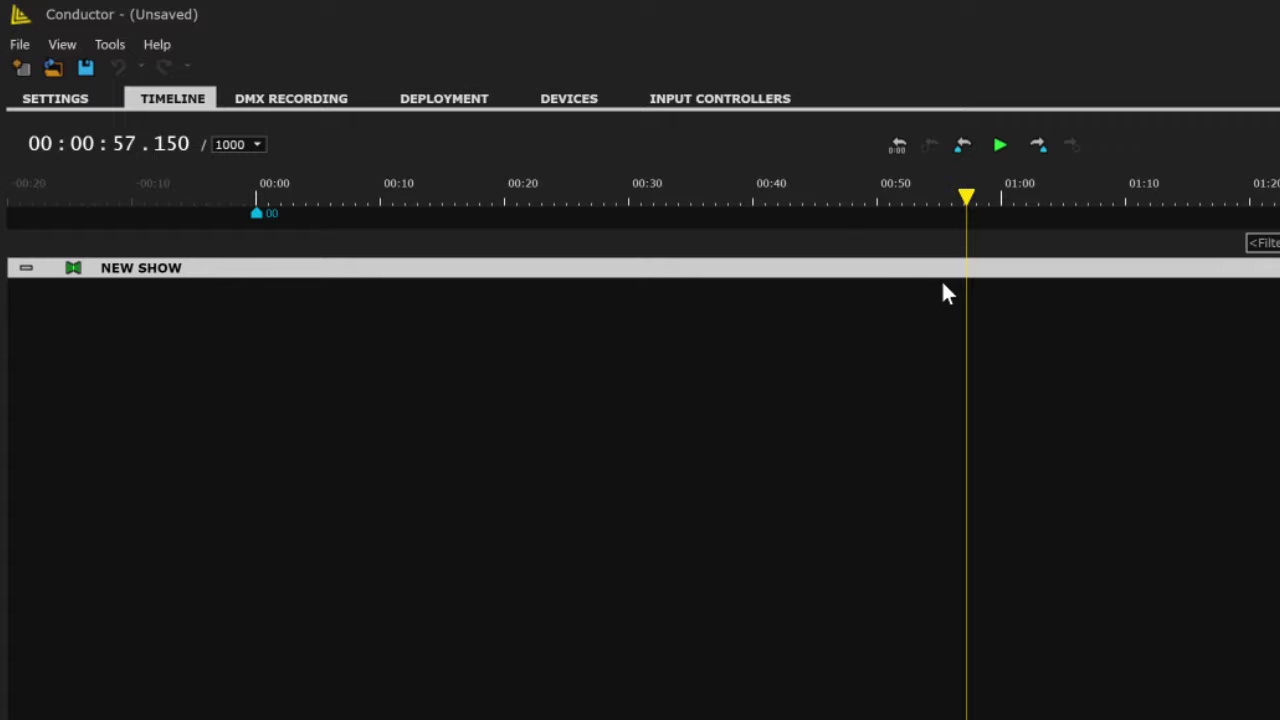
{"action": "left_click", "coordinate": [567, 99]}
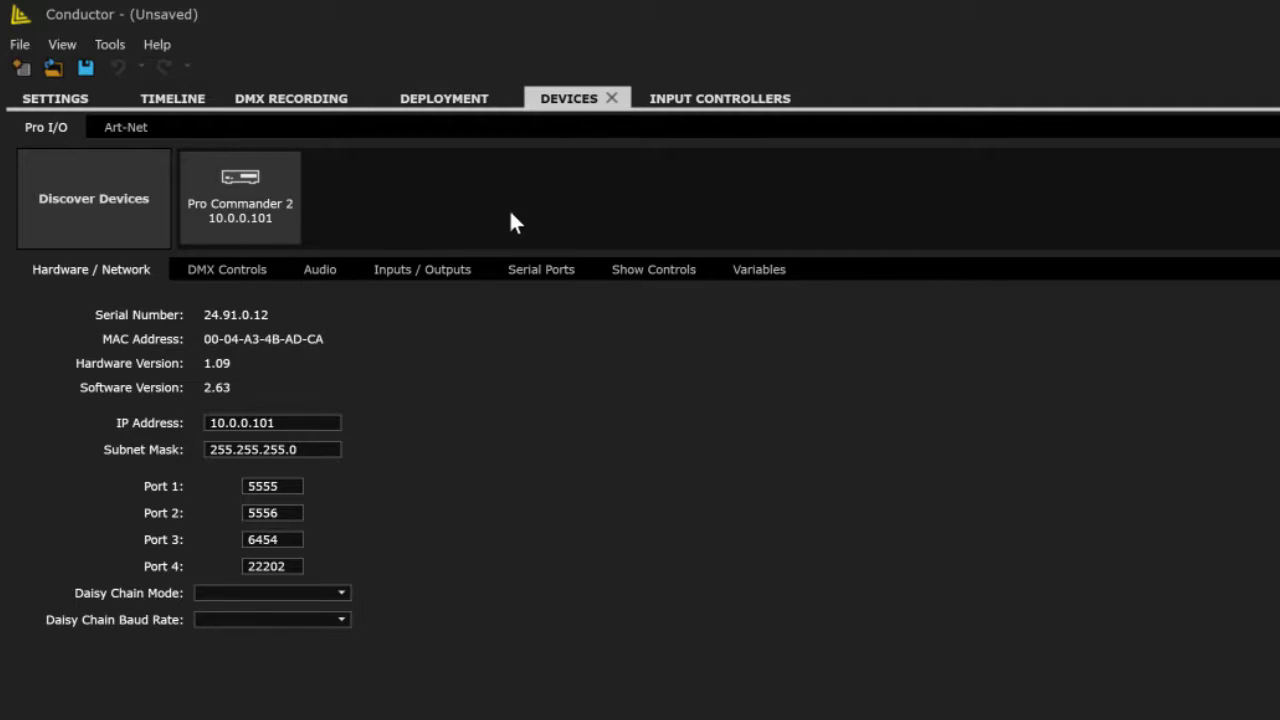
{"action": "left_click", "coordinate": [103, 197]}
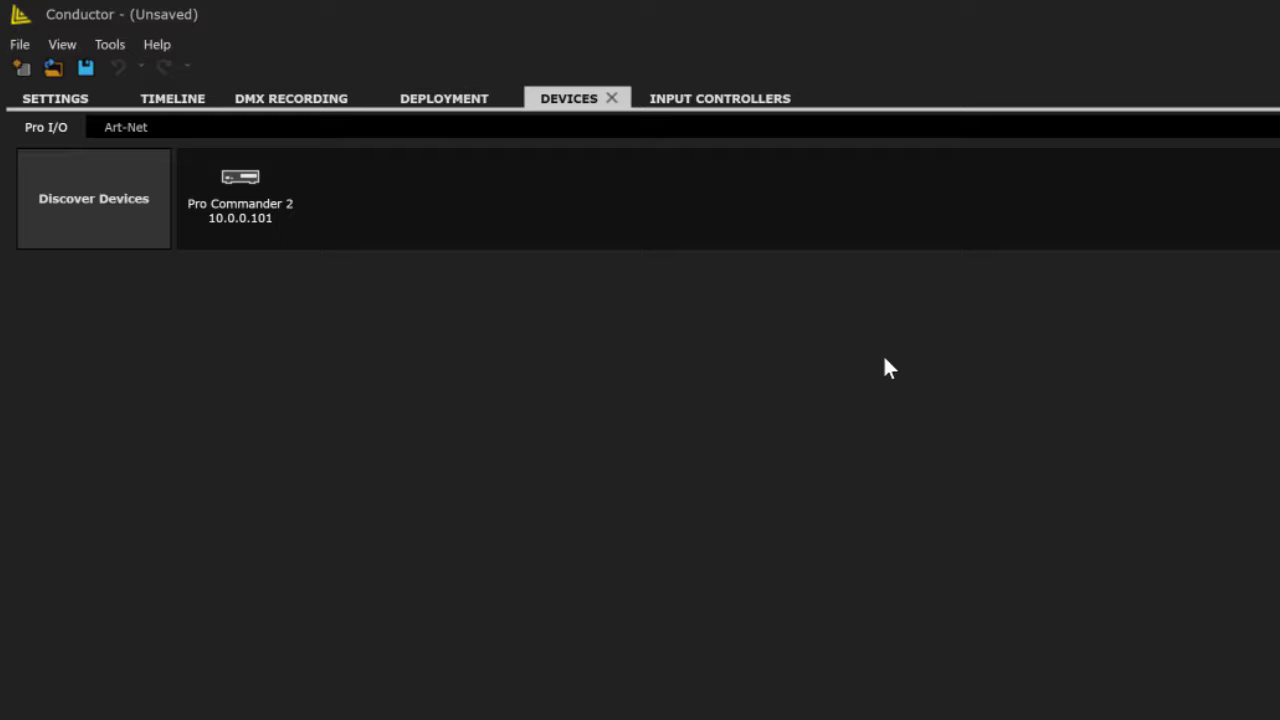
{"action": "left_click", "coordinate": [138, 129]}
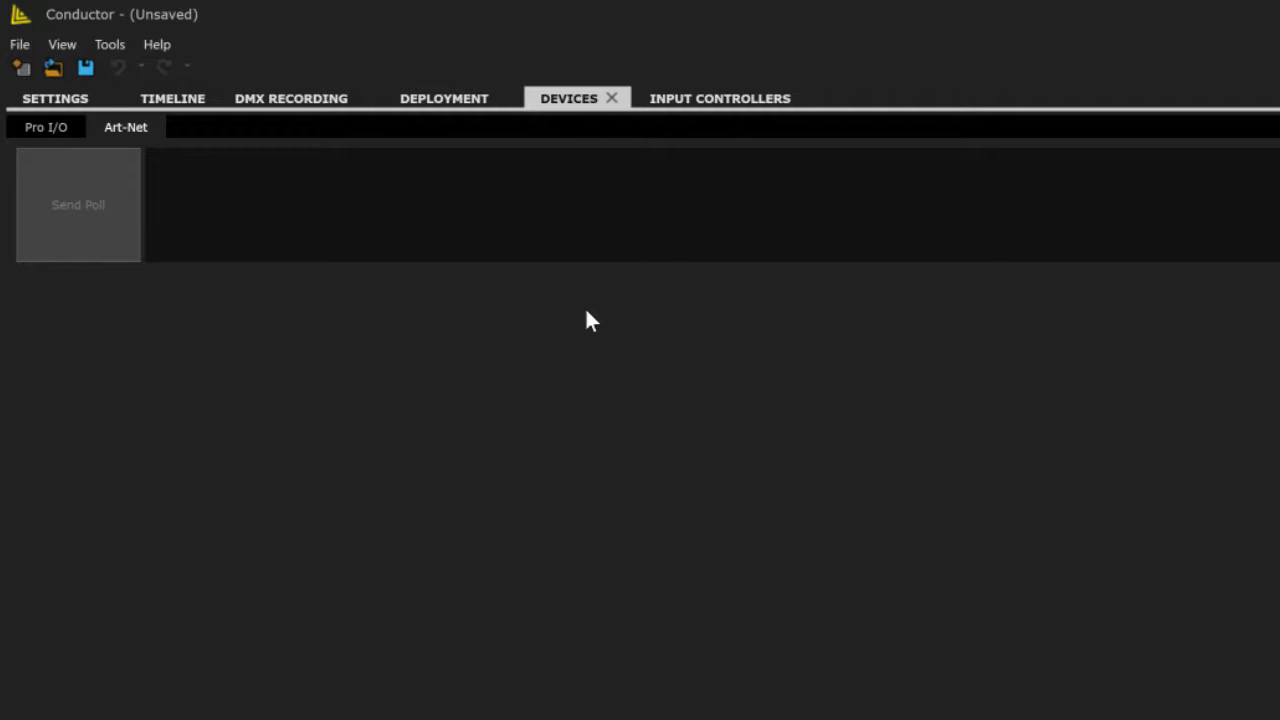
{"action": "left_click", "coordinate": [50, 129]}
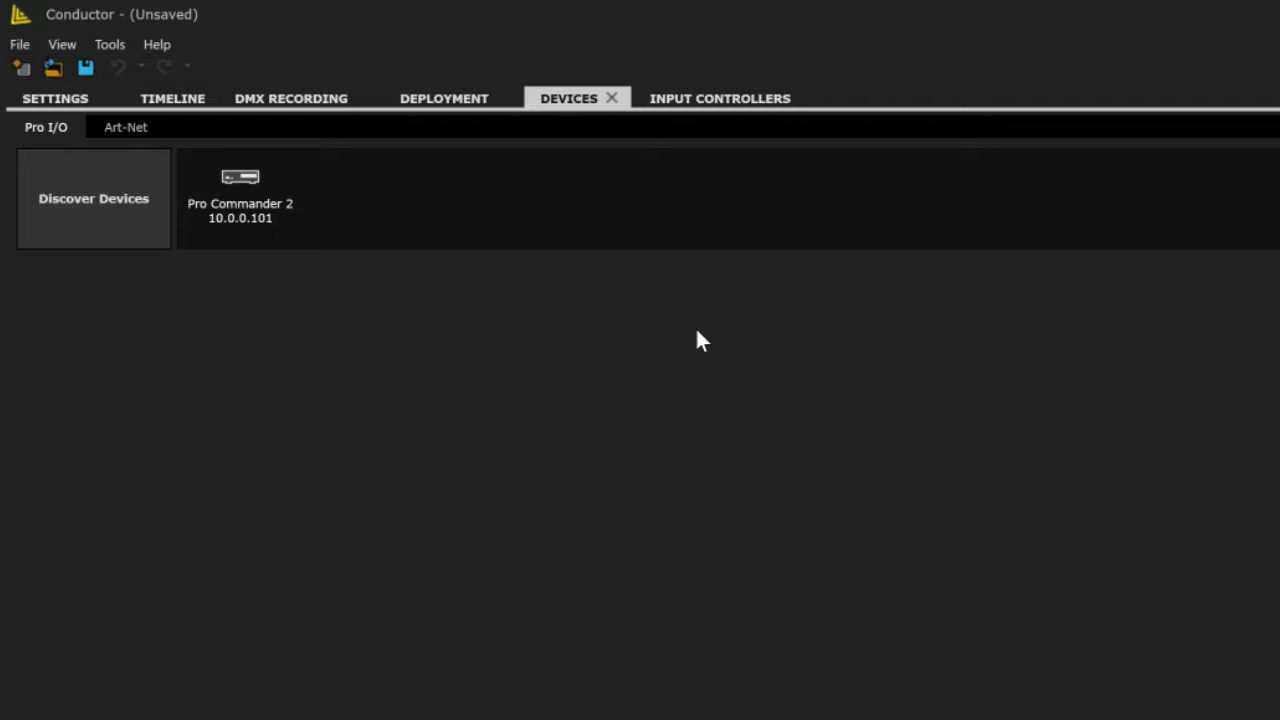
Look through the Pro Commander 2's settings pages, from DMX controls to variables, and return to its hardware and network details.
{"action": "left_click", "coordinate": [251, 209]}
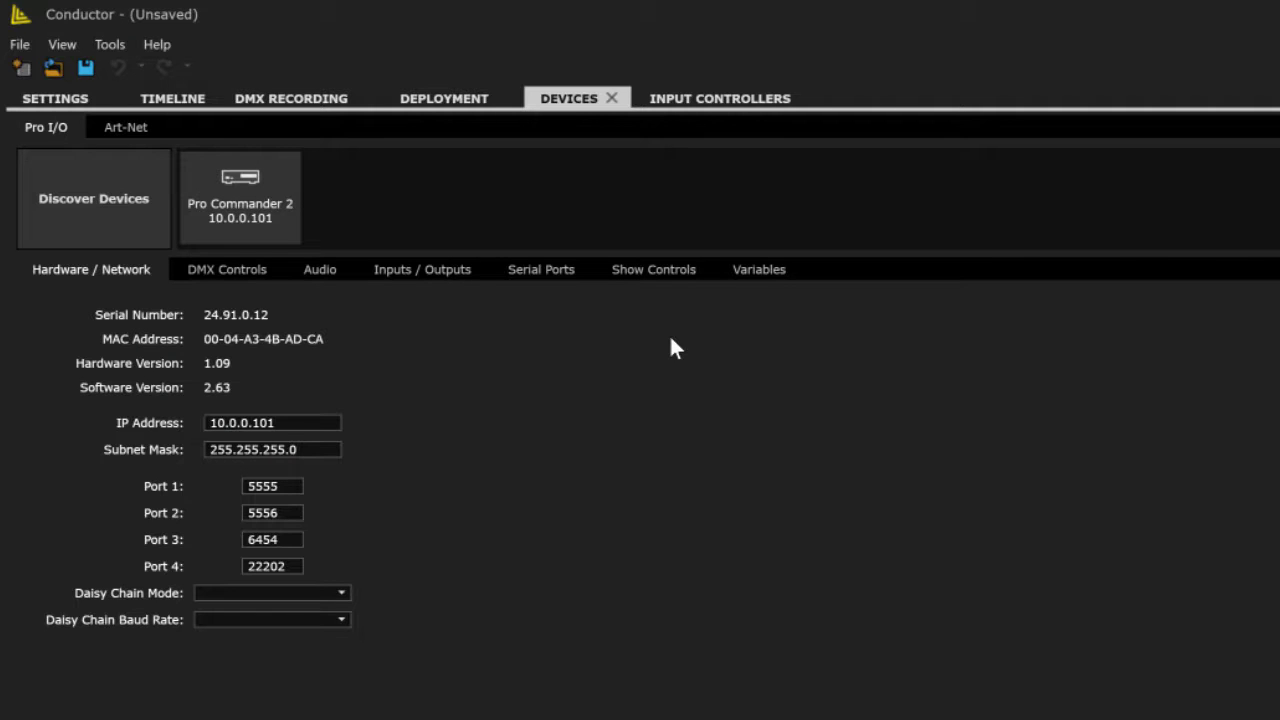
{"action": "left_click", "coordinate": [220, 270]}
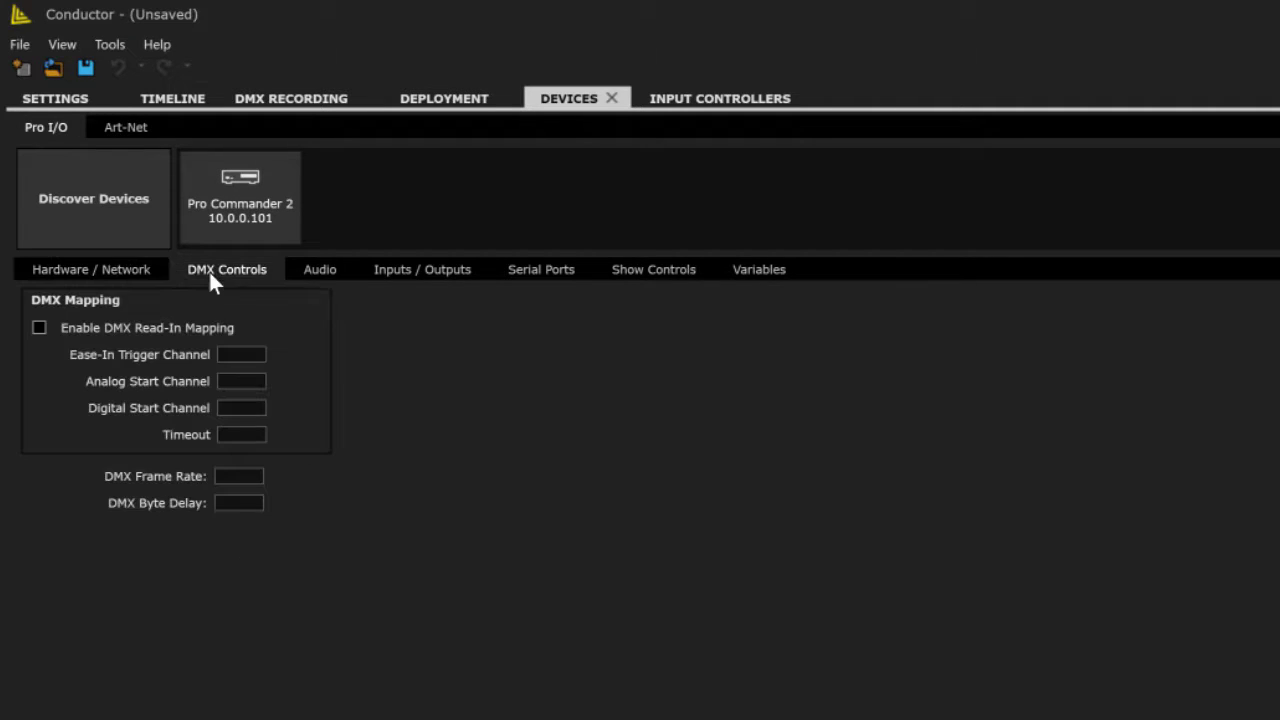
{"action": "left_click", "coordinate": [335, 269]}
{"action": "left_click", "coordinate": [405, 269]}
{"action": "left_click", "coordinate": [545, 270]}
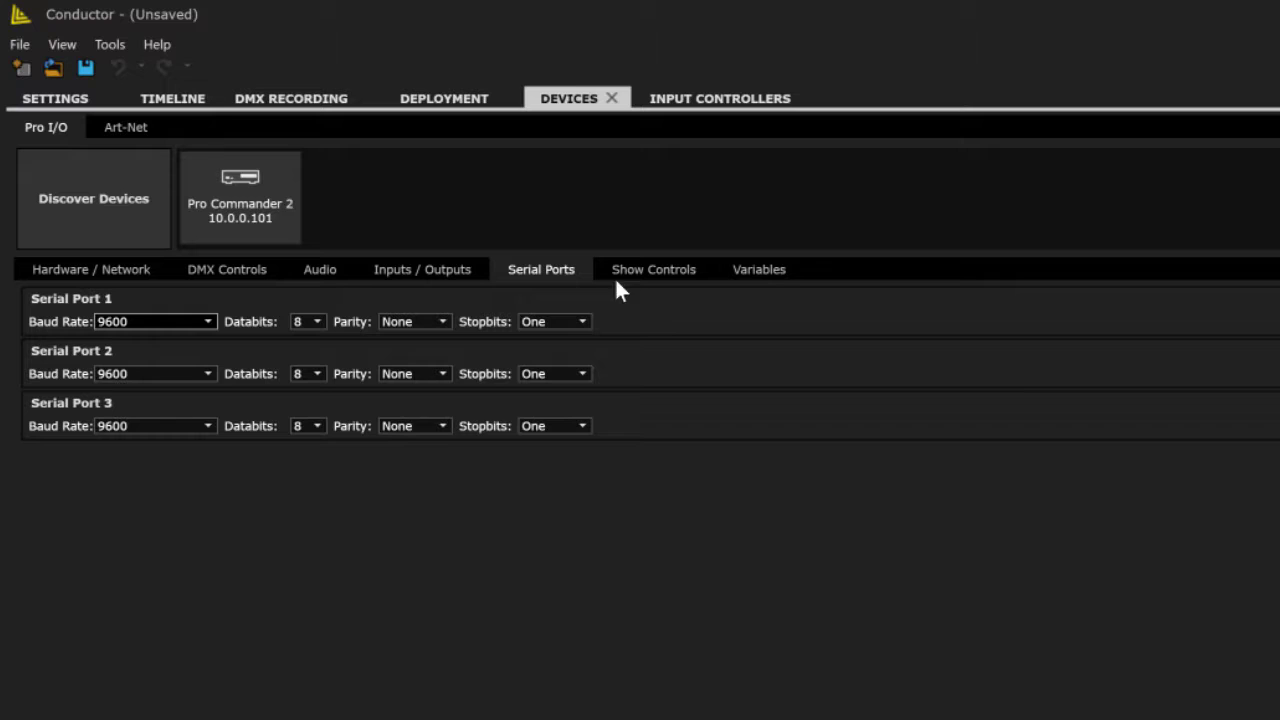
{"action": "left_click", "coordinate": [640, 270]}
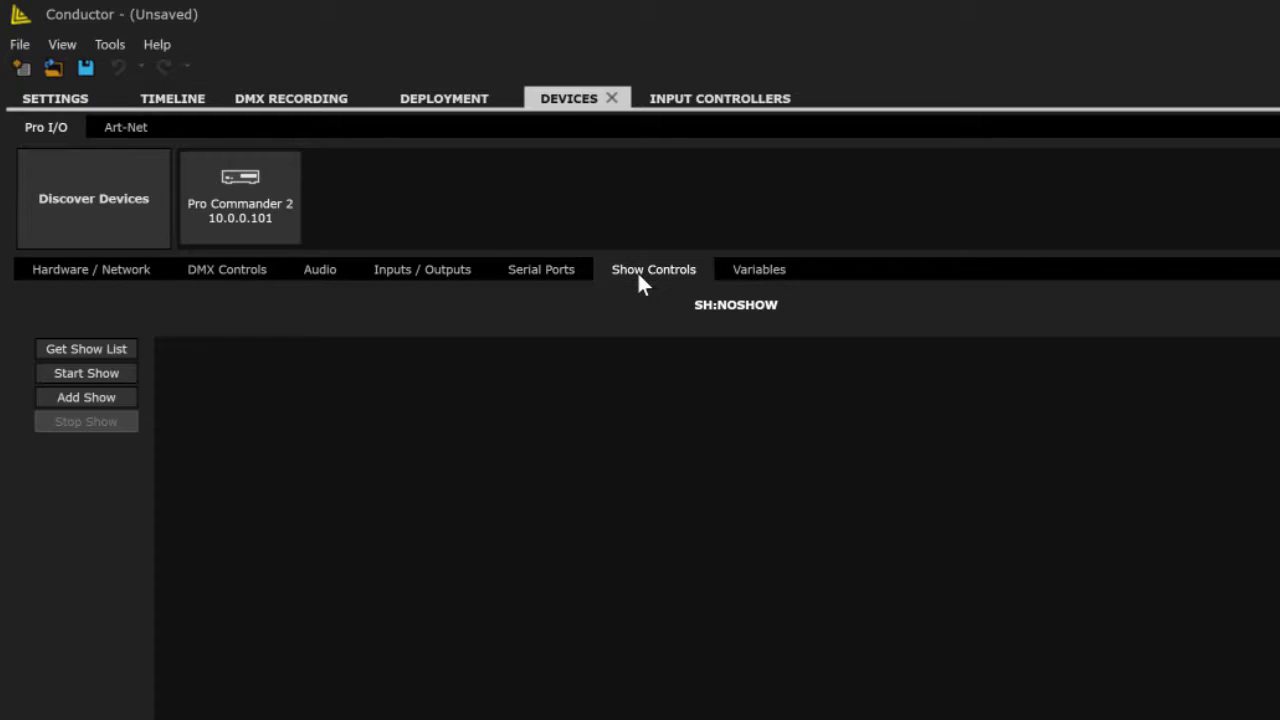
{"action": "left_click", "coordinate": [722, 268]}
{"action": "left_click", "coordinate": [227, 269]}
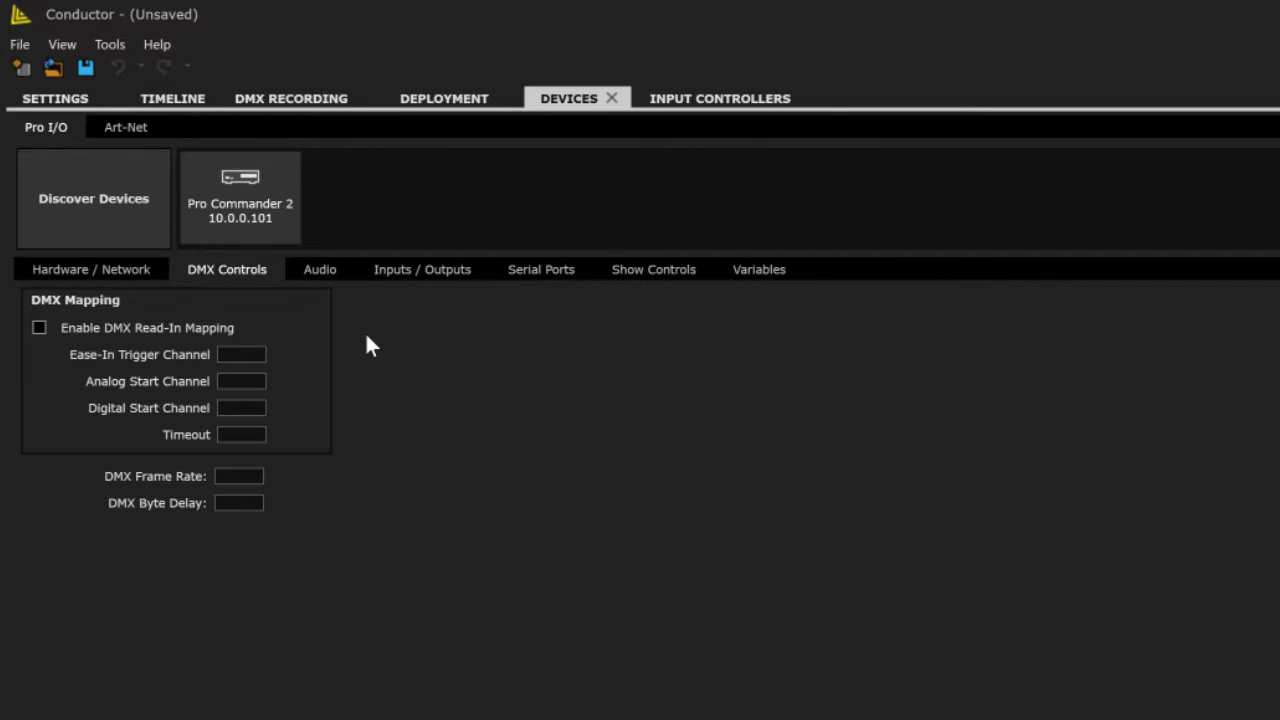
{"action": "left_click", "coordinate": [68, 274]}
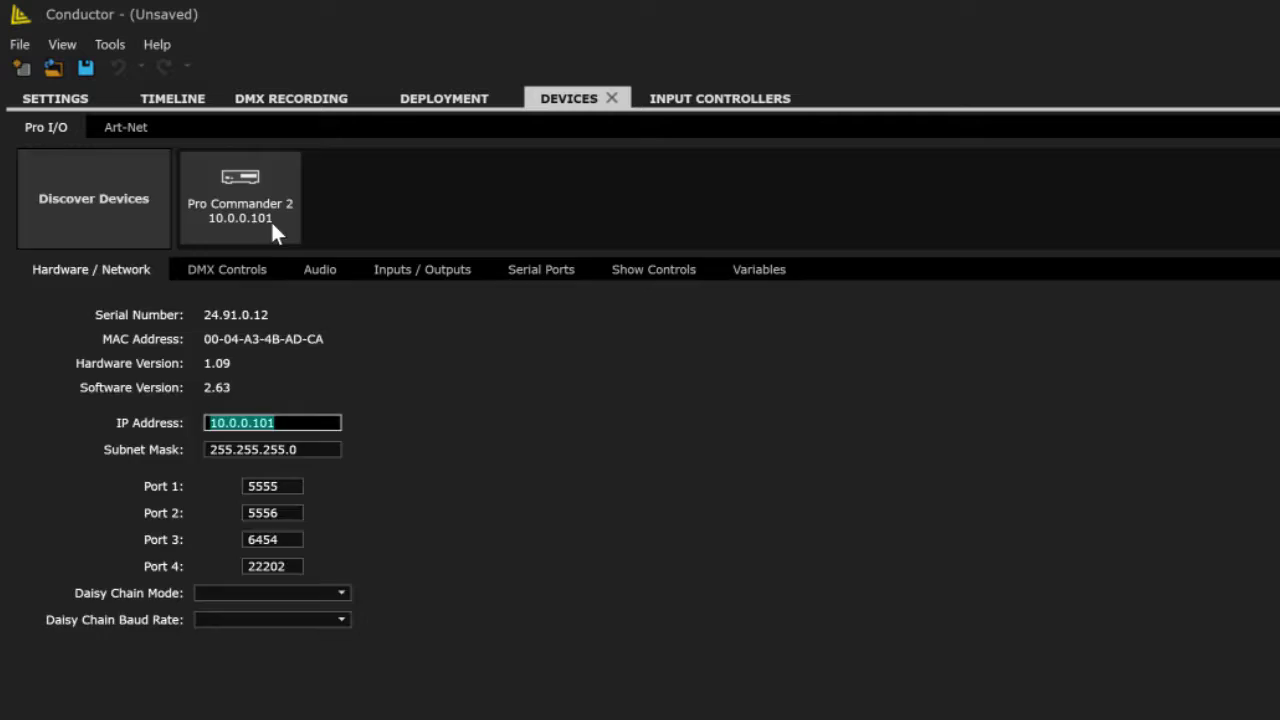
Rediscover the devices and update the Pro Commander 2's IP address to 10.0.0.101.
{"action": "left_click", "coordinate": [91, 211]}
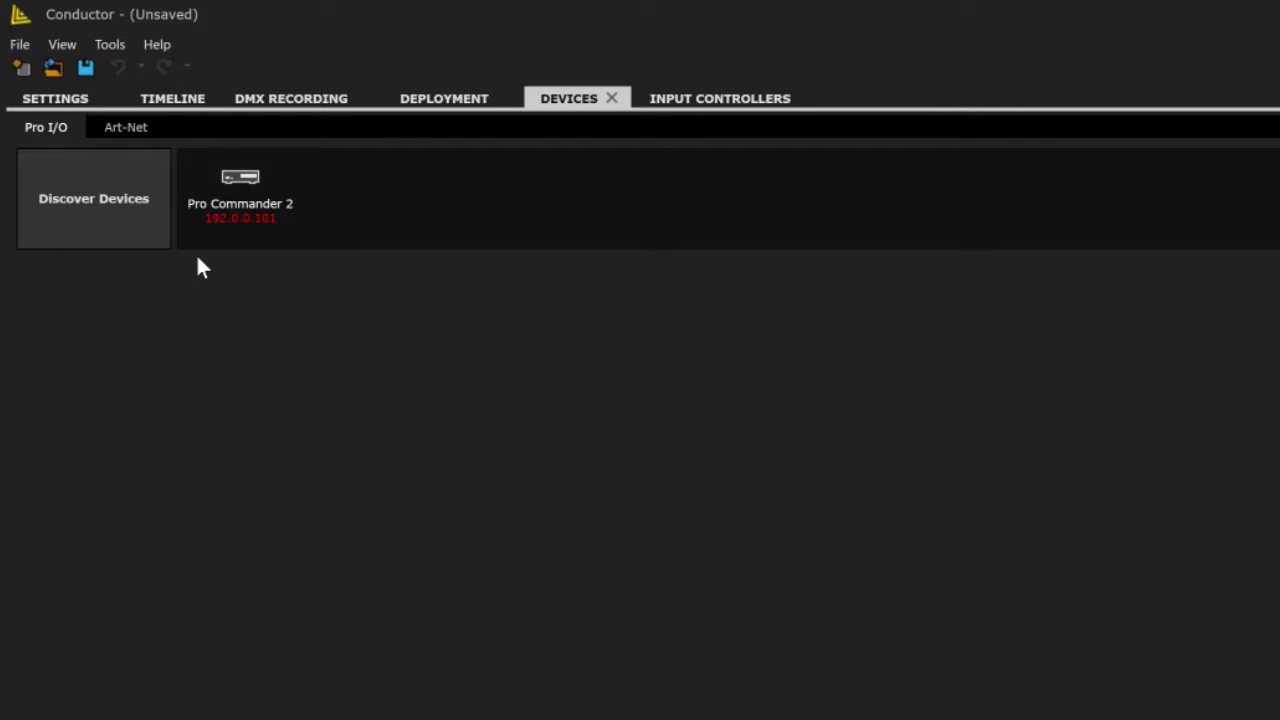
{"action": "mouse_move", "coordinate": [207, 229]}
{"action": "left_click", "coordinate": [227, 214]}
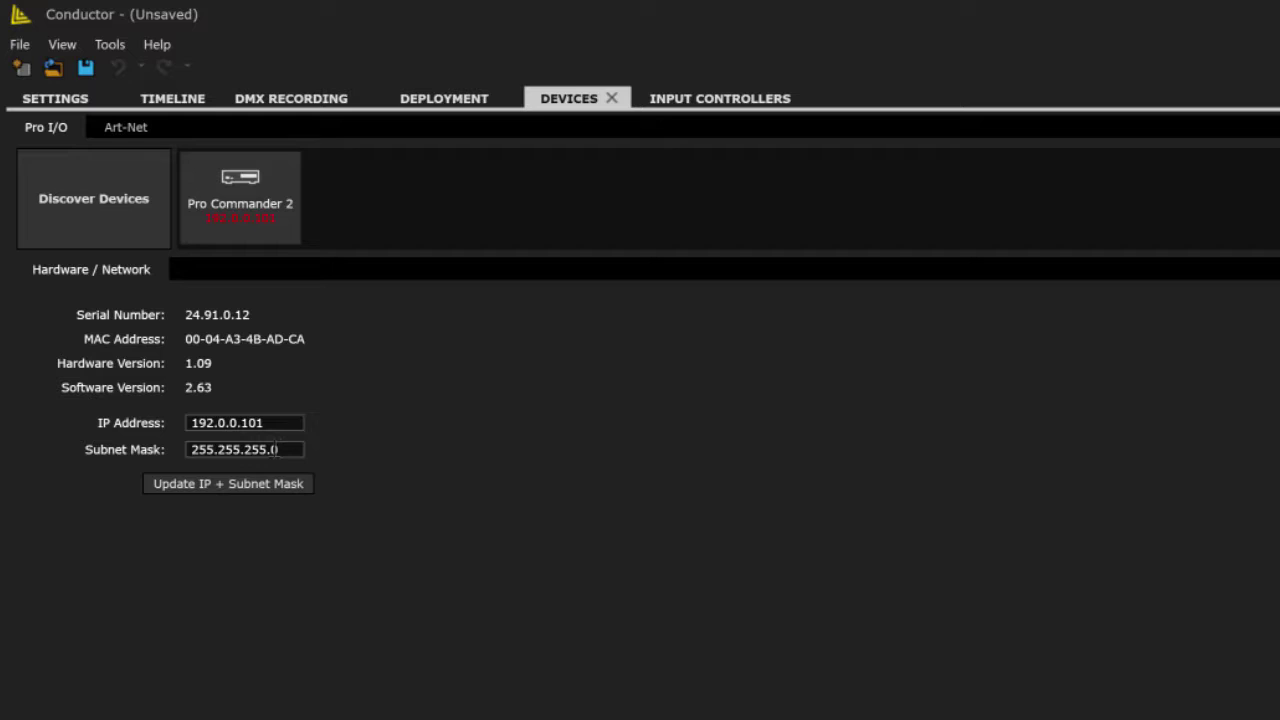
{"action": "double_click", "coordinate": [222, 423]}
{"action": "type", "text": "10.0"}
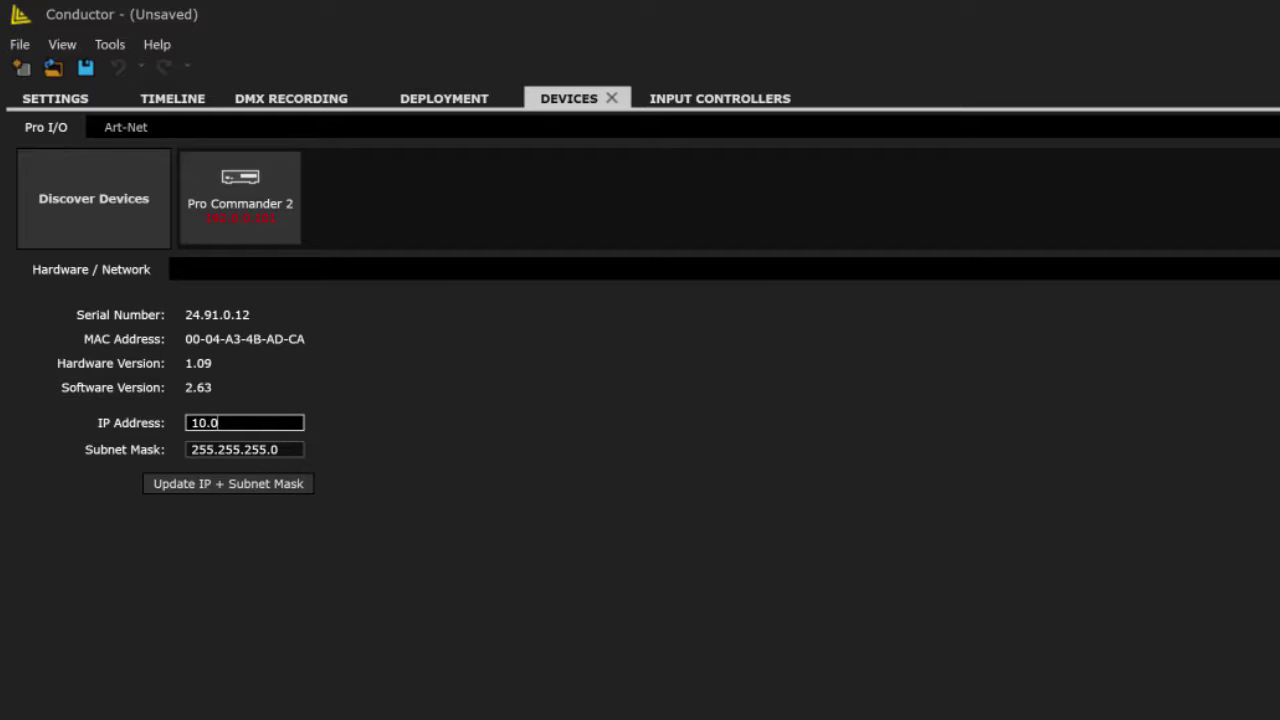
{"action": "type", "text": ".0.101"}
{"action": "left_click", "coordinate": [202, 482]}
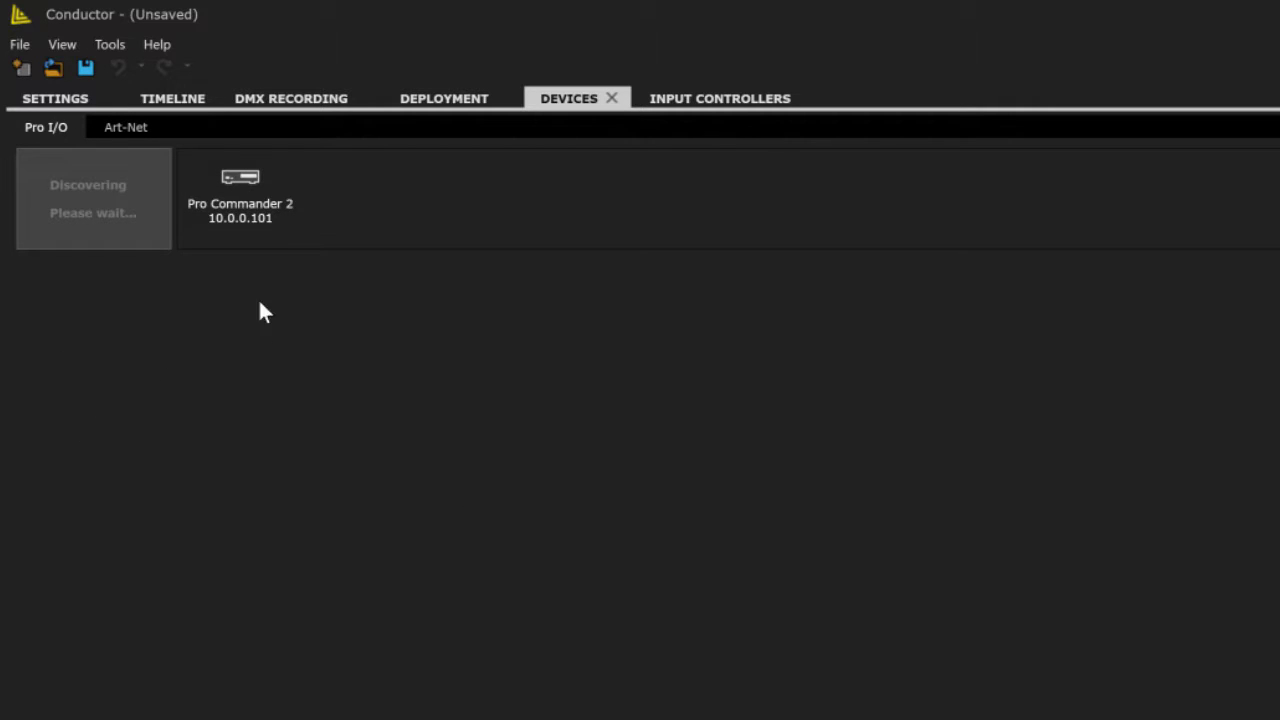
Review the reconnected Pro Commander 2's DMX, audio, input/output, serial port, show control and variable settings.
{"action": "left_click", "coordinate": [249, 234]}
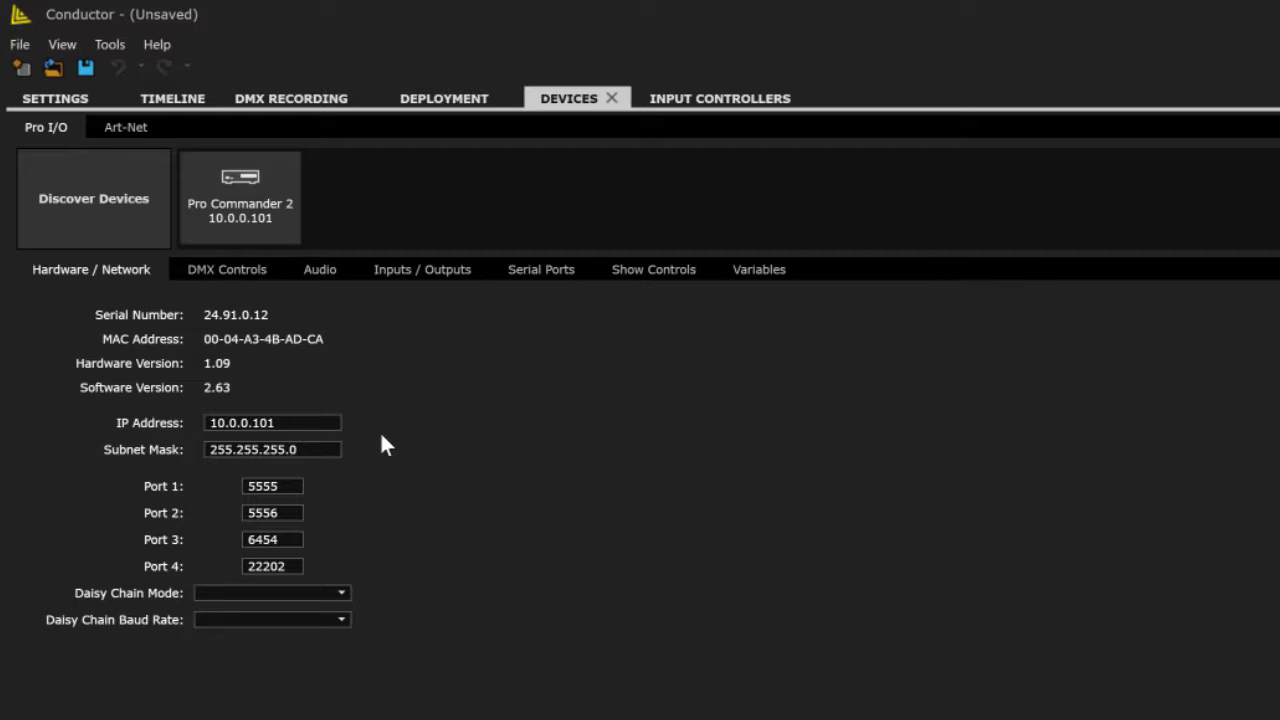
{"action": "left_click", "coordinate": [236, 270]}
{"action": "left_click", "coordinate": [322, 270]}
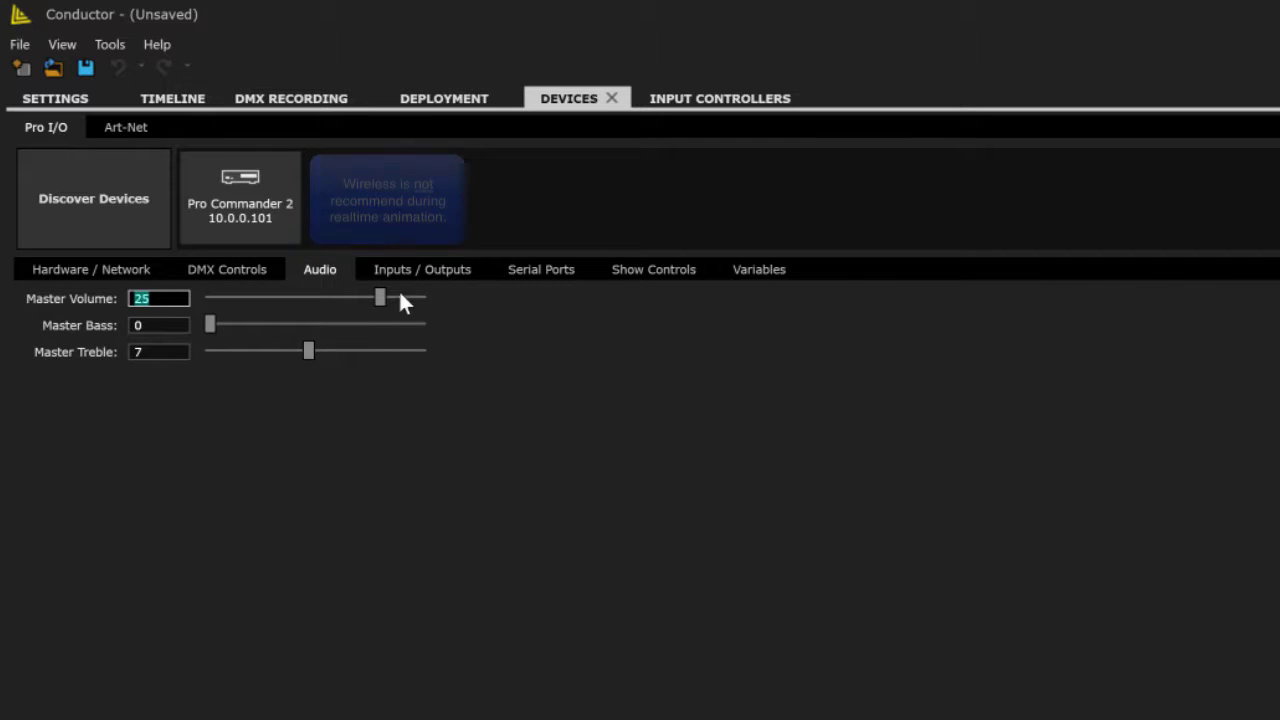
{"action": "left_click", "coordinate": [422, 270]}
{"action": "left_click", "coordinate": [547, 270]}
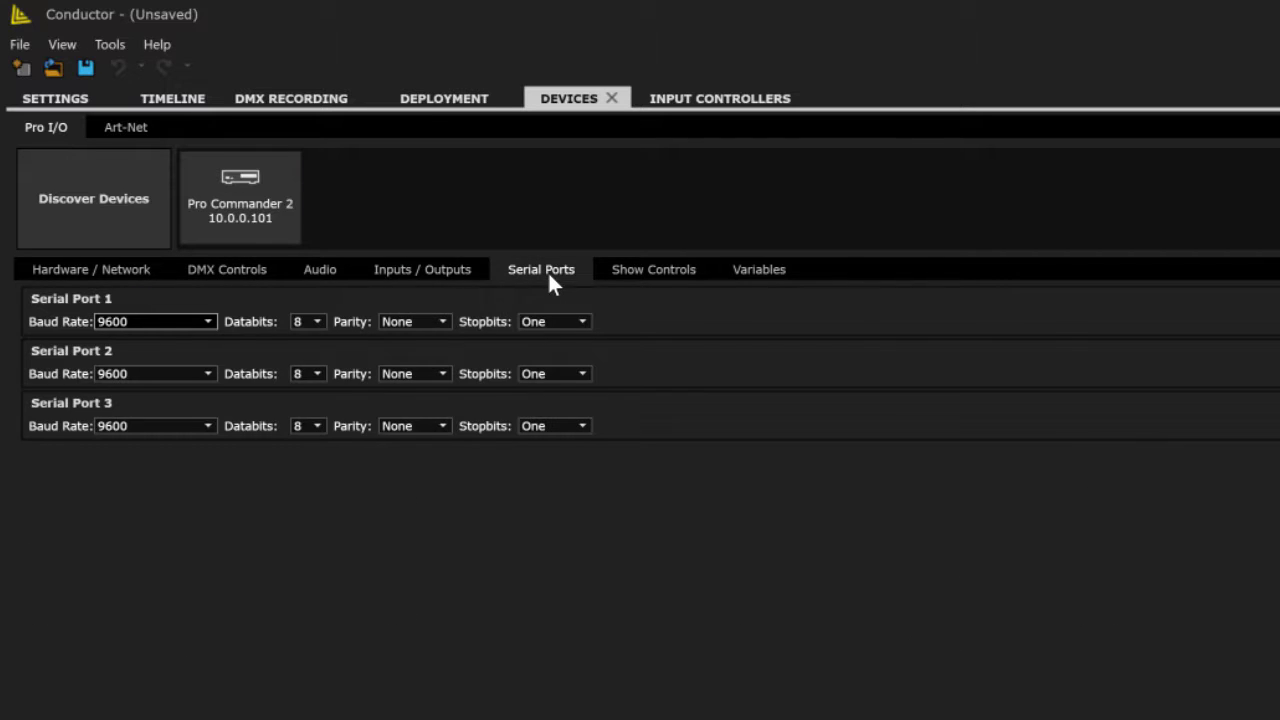
{"action": "left_click", "coordinate": [673, 269]}
{"action": "left_click", "coordinate": [758, 271]}
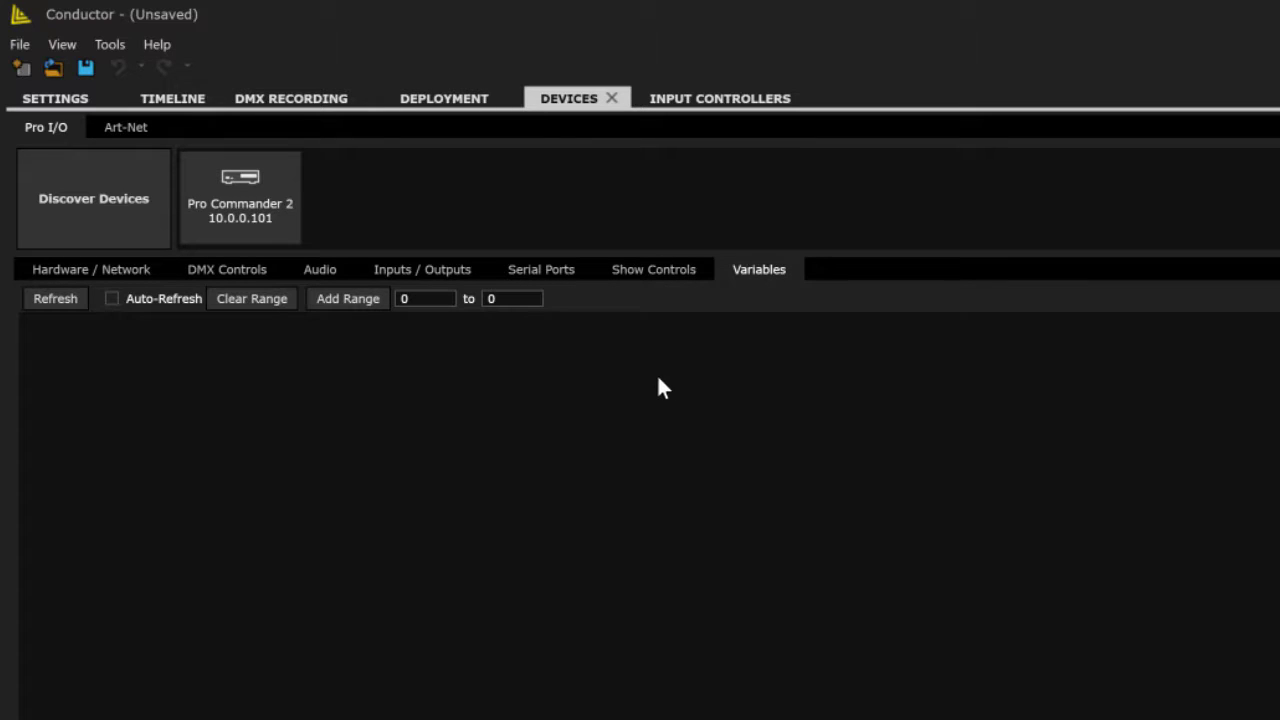
Test the Pro Commander 2's digital outputs, including 1, 3 and 7, by switching them on and off.
{"action": "left_click", "coordinate": [405, 266]}
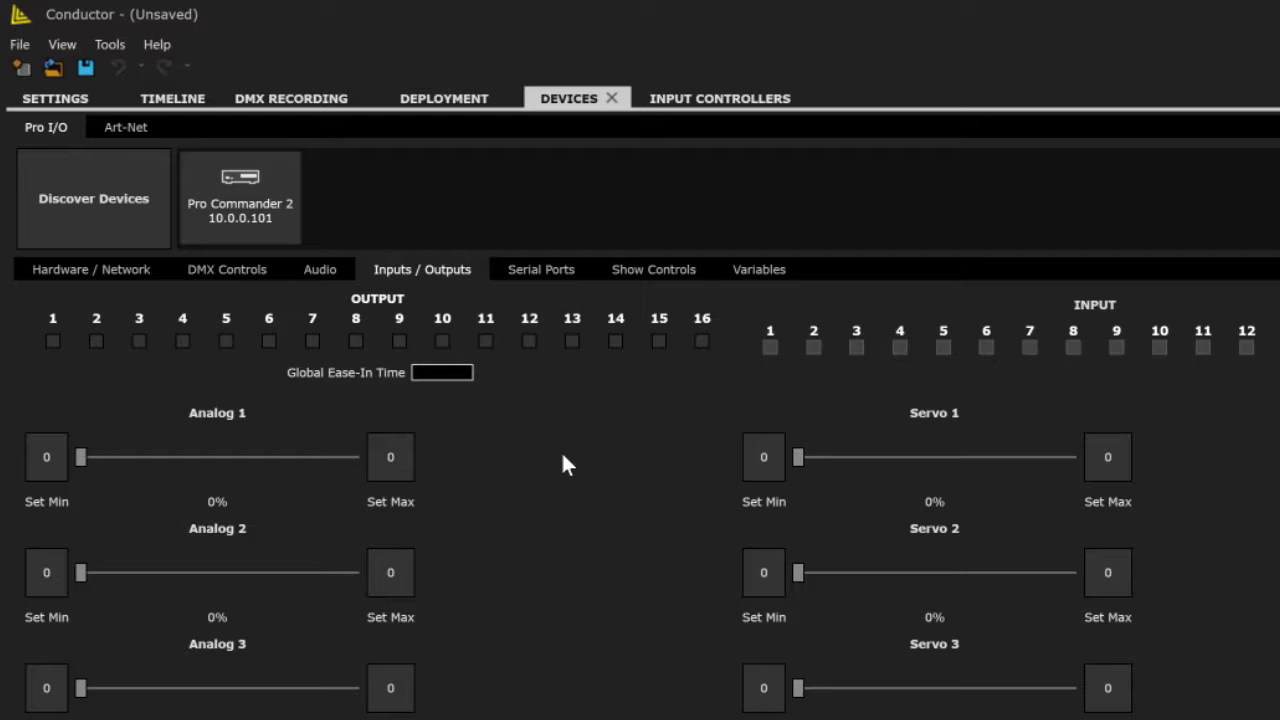
{"action": "left_click", "coordinate": [53, 340]}
{"action": "left_click", "coordinate": [139, 340]}
{"action": "left_click", "coordinate": [314, 340]}
{"action": "left_click", "coordinate": [442, 341]}
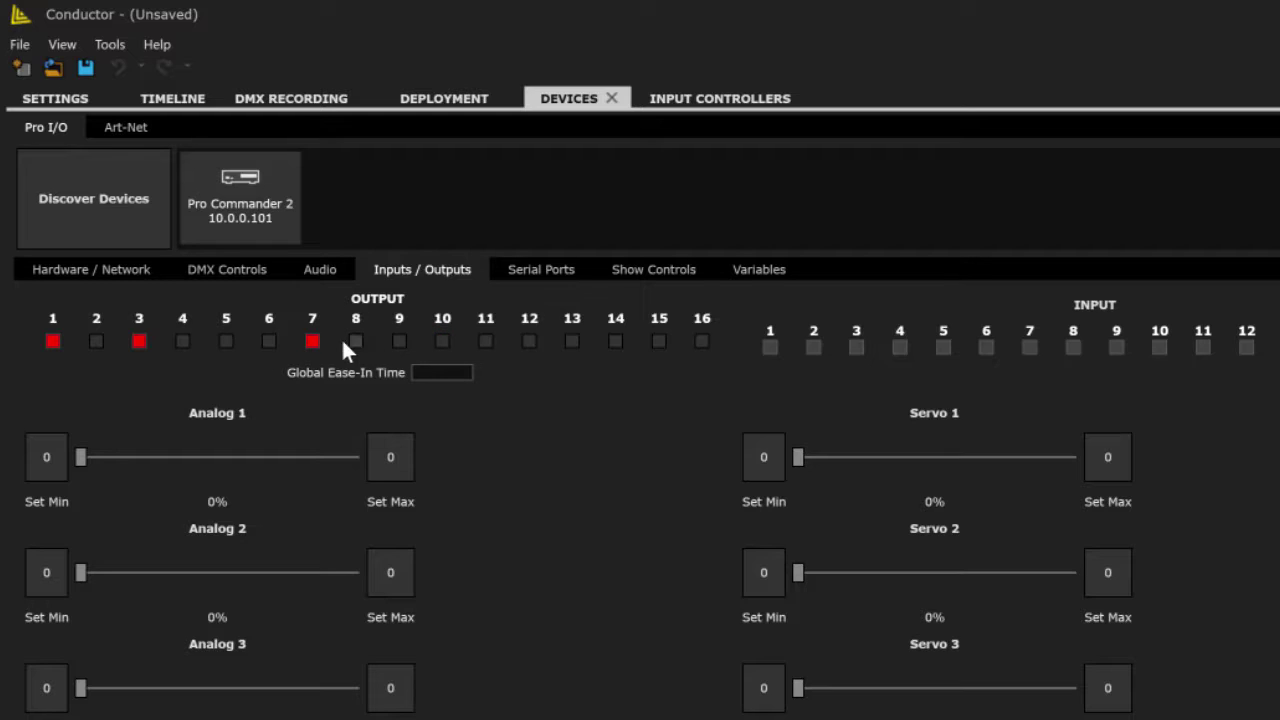
{"action": "left_click", "coordinate": [312, 342]}
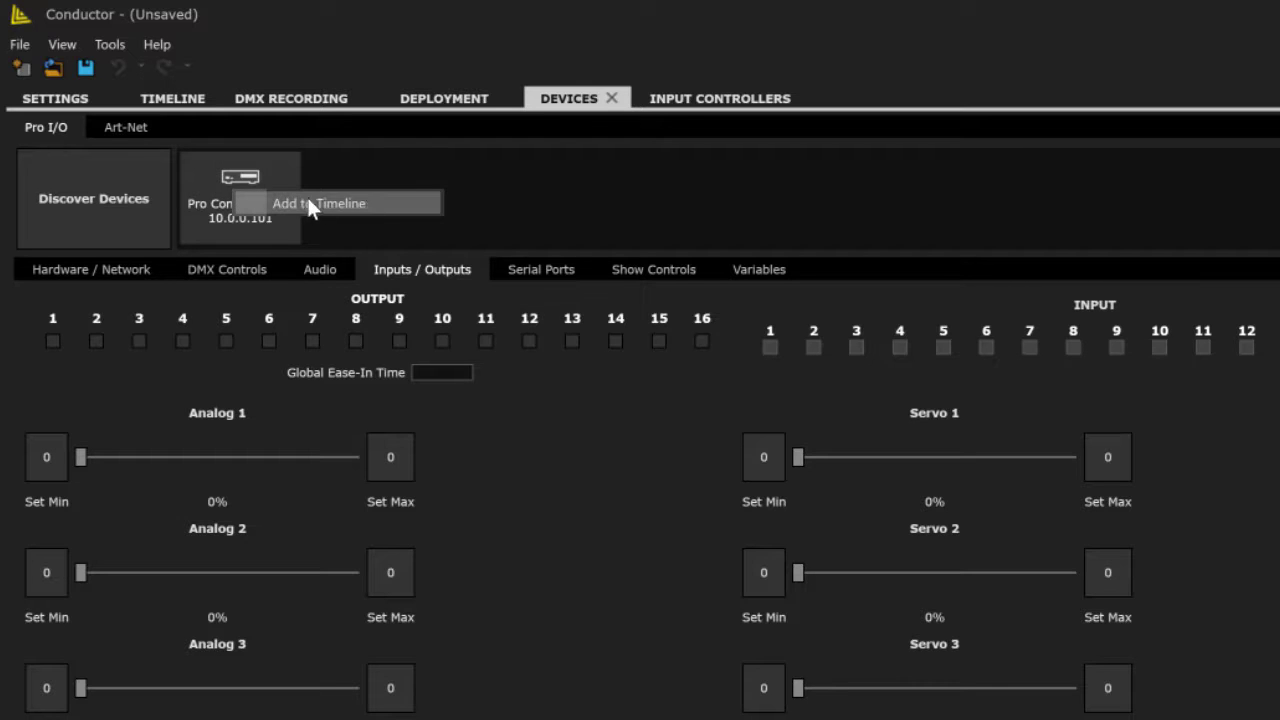
Add the Pro Commander 2 to the timeline and examine its device properties.
{"action": "left_click", "coordinate": [376, 206]}
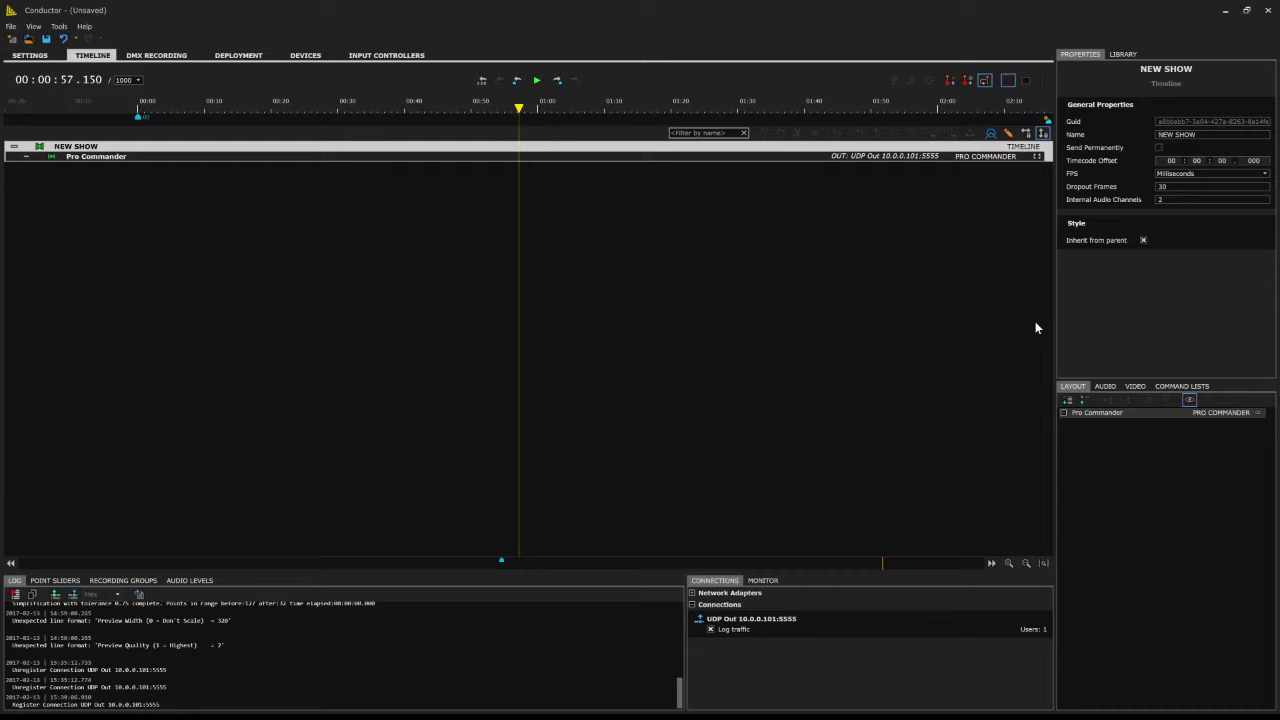
{"action": "left_click", "coordinate": [816, 157]}
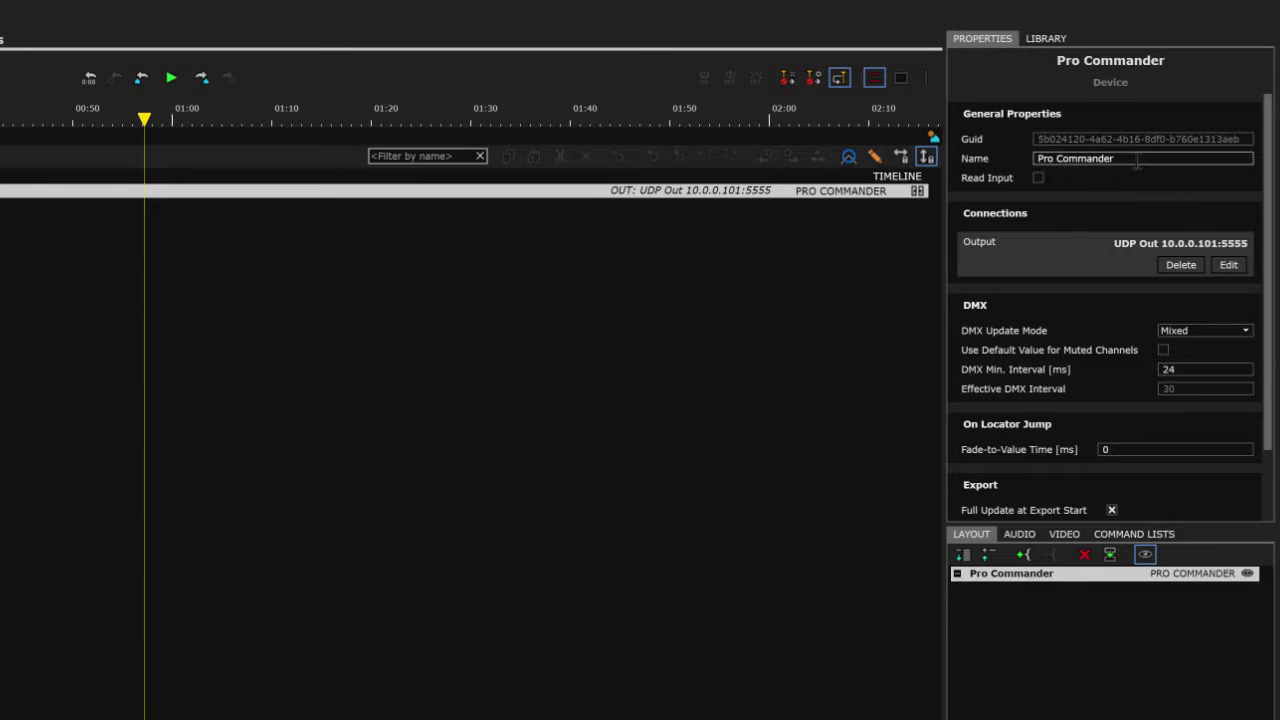
{"action": "scroll", "coordinate": [1165, 349], "scroll_direction": "down", "scroll_amount": 2}
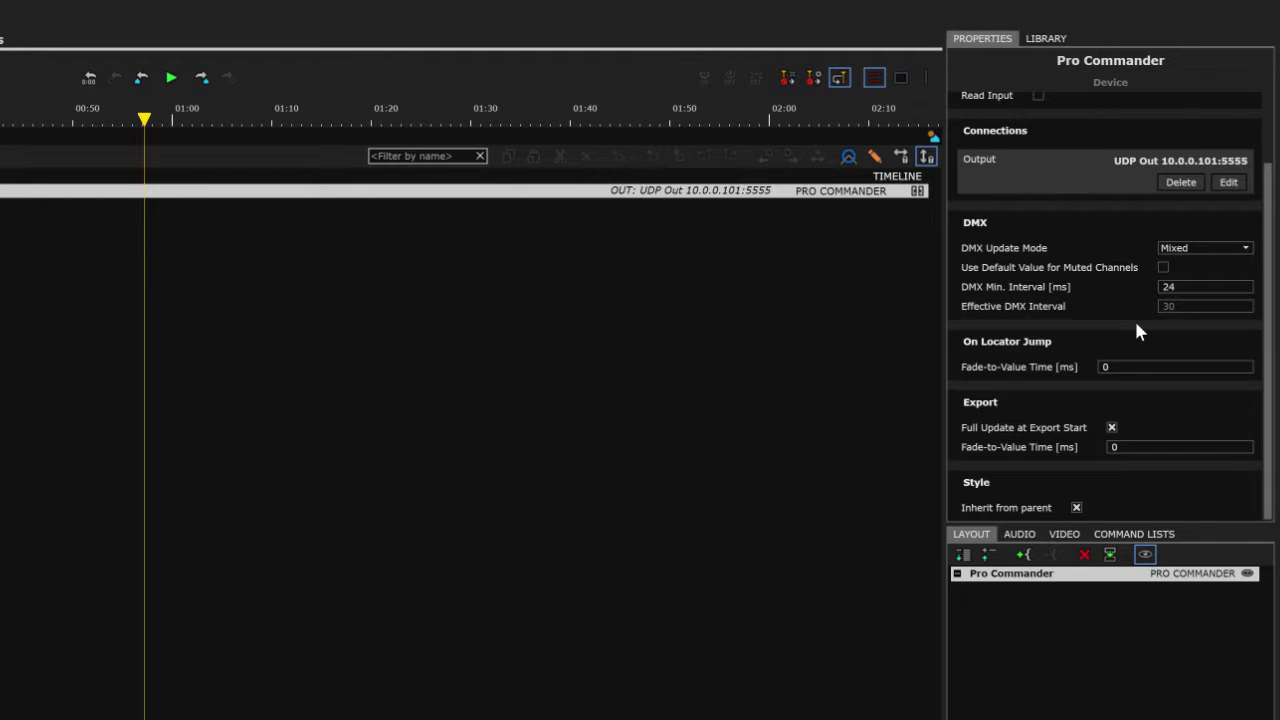
Add an audio channel to the Pro Commander device in the timeline.
{"action": "right_click", "coordinate": [198, 199]}
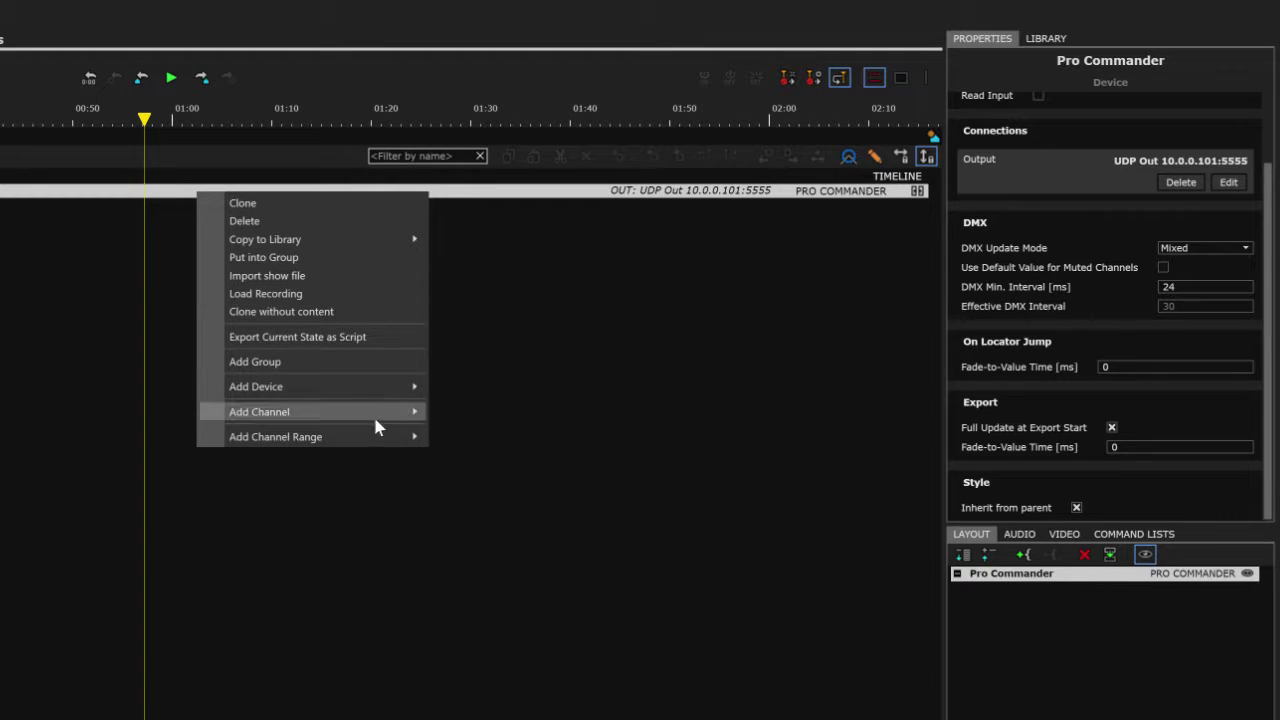
{"action": "mouse_move", "coordinate": [380, 413]}
{"action": "left_click", "coordinate": [490, 430]}
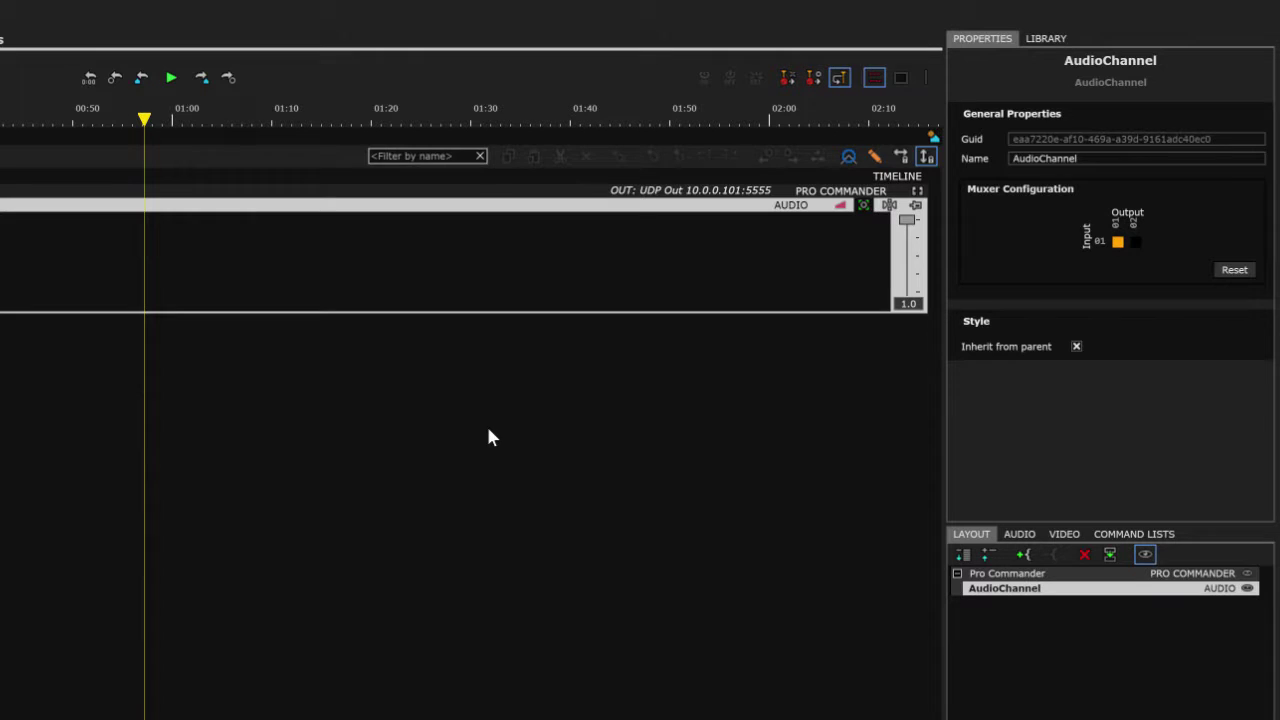
Add a range of digital channels 1 to 5 to the Pro Commander device.
{"action": "right_click", "coordinate": [197, 193]}
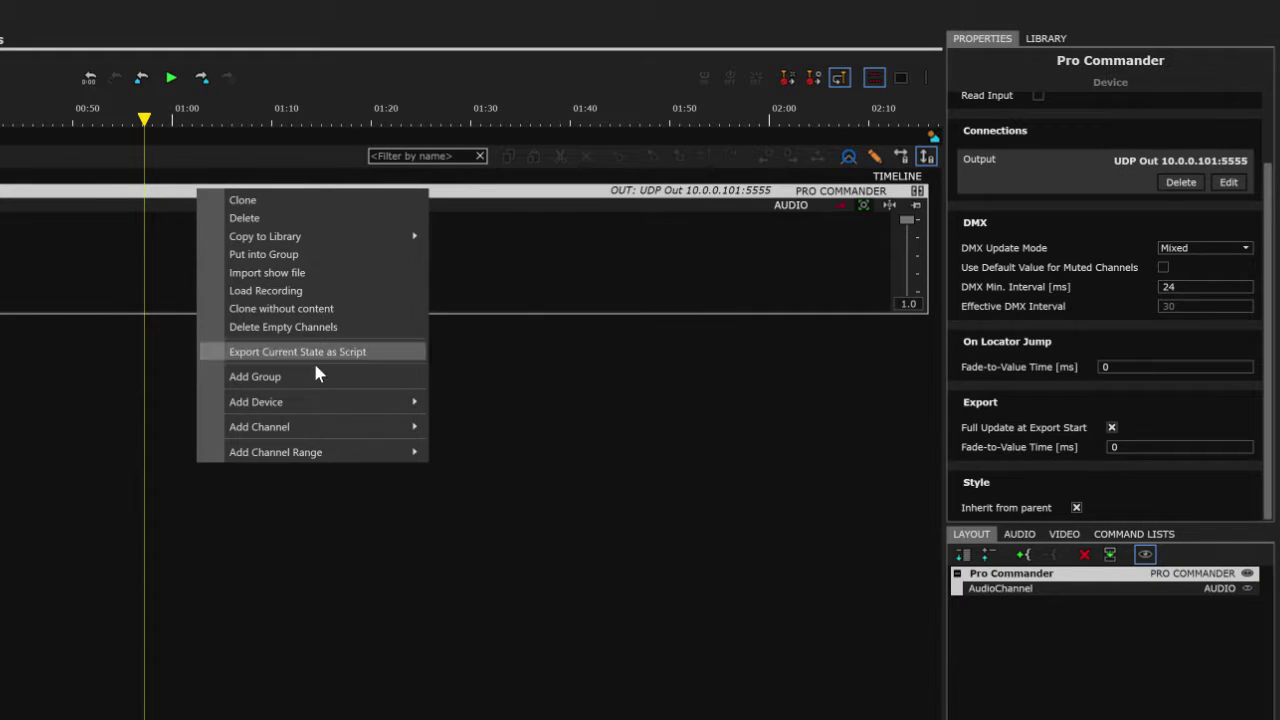
{"action": "mouse_move", "coordinate": [350, 457]}
{"action": "mouse_move", "coordinate": [492, 478]}
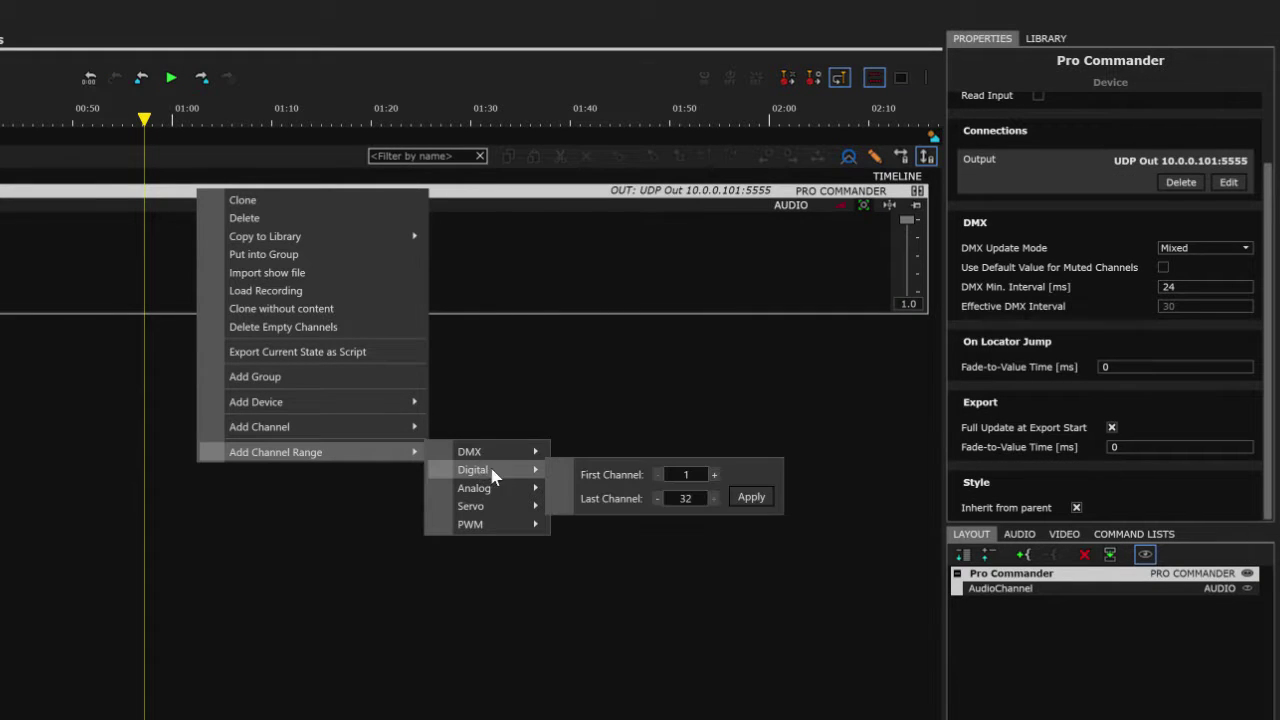
{"action": "left_click", "coordinate": [685, 498]}
{"action": "type", "text": "5"}
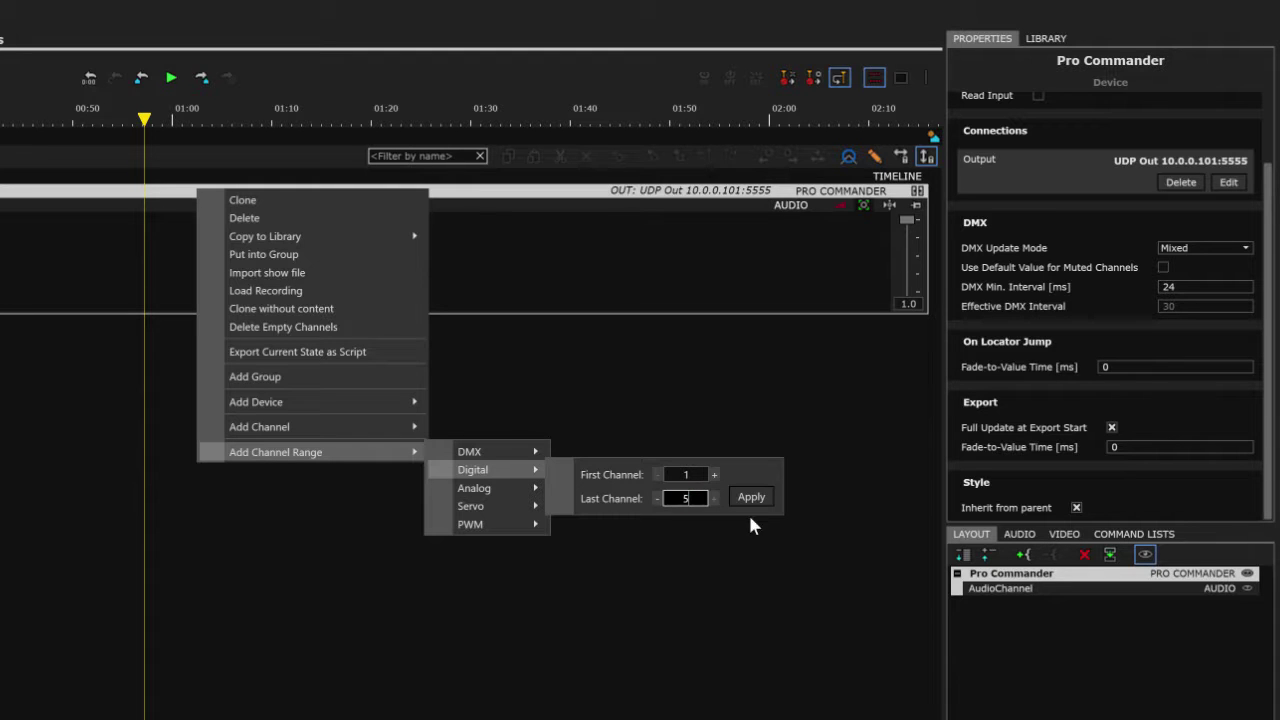
{"action": "left_click", "coordinate": [757, 498]}
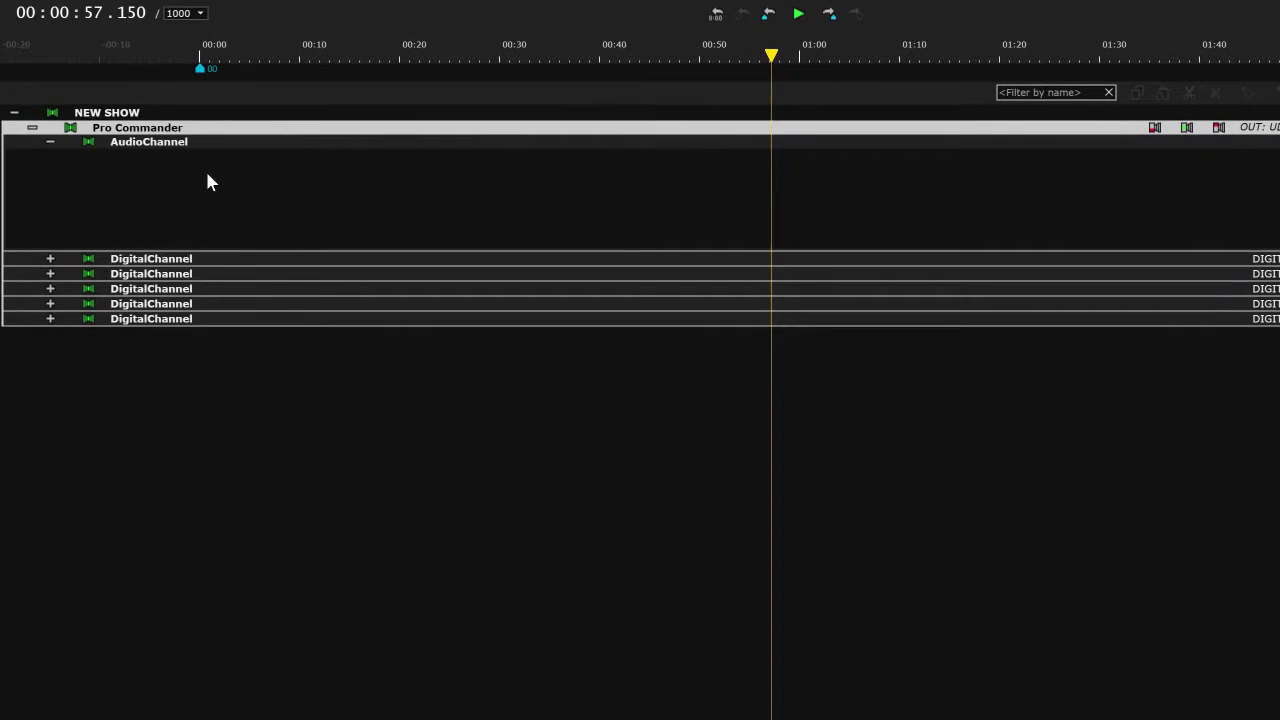
Rename digital channel 1 as Mouth and digital channel 2 as Eyes Blink.
{"action": "double_click", "coordinate": [200, 259]}
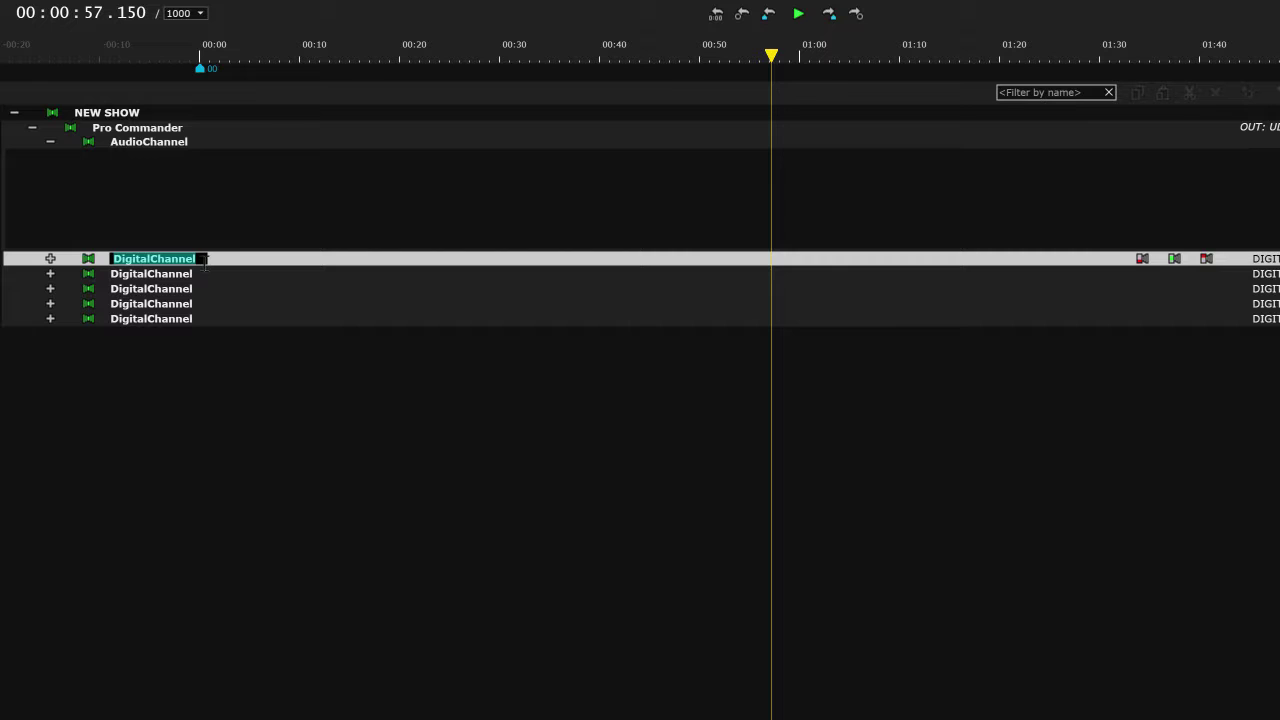
{"action": "type", "text": "Mouth"}
{"action": "key", "text": "Return"}
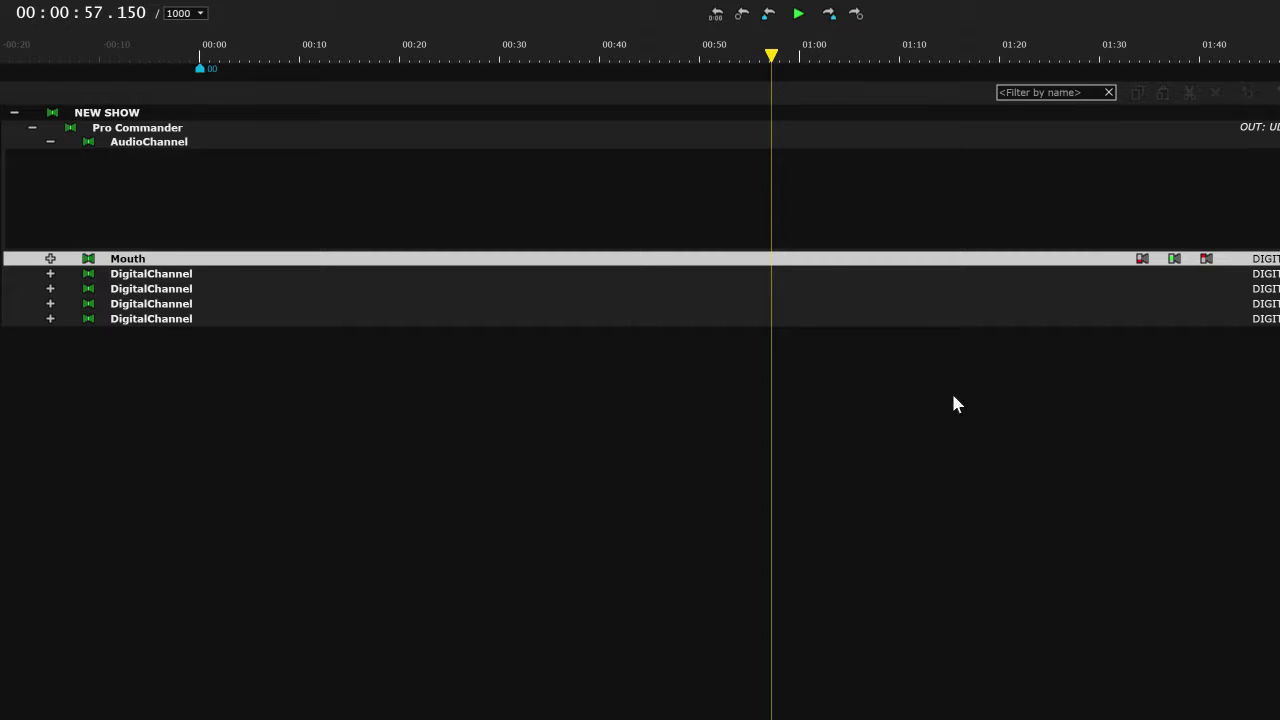
{"action": "double_click", "coordinate": [150, 273]}
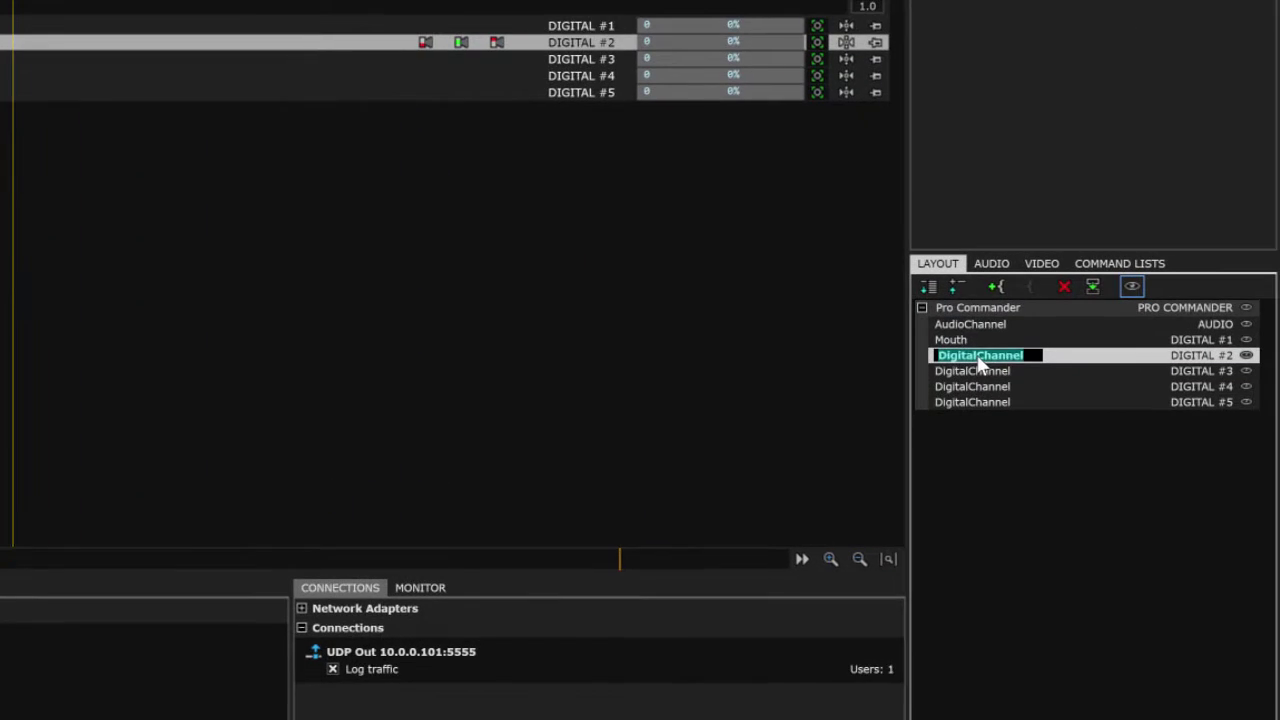
{"action": "type", "text": "Eyes Blink"}
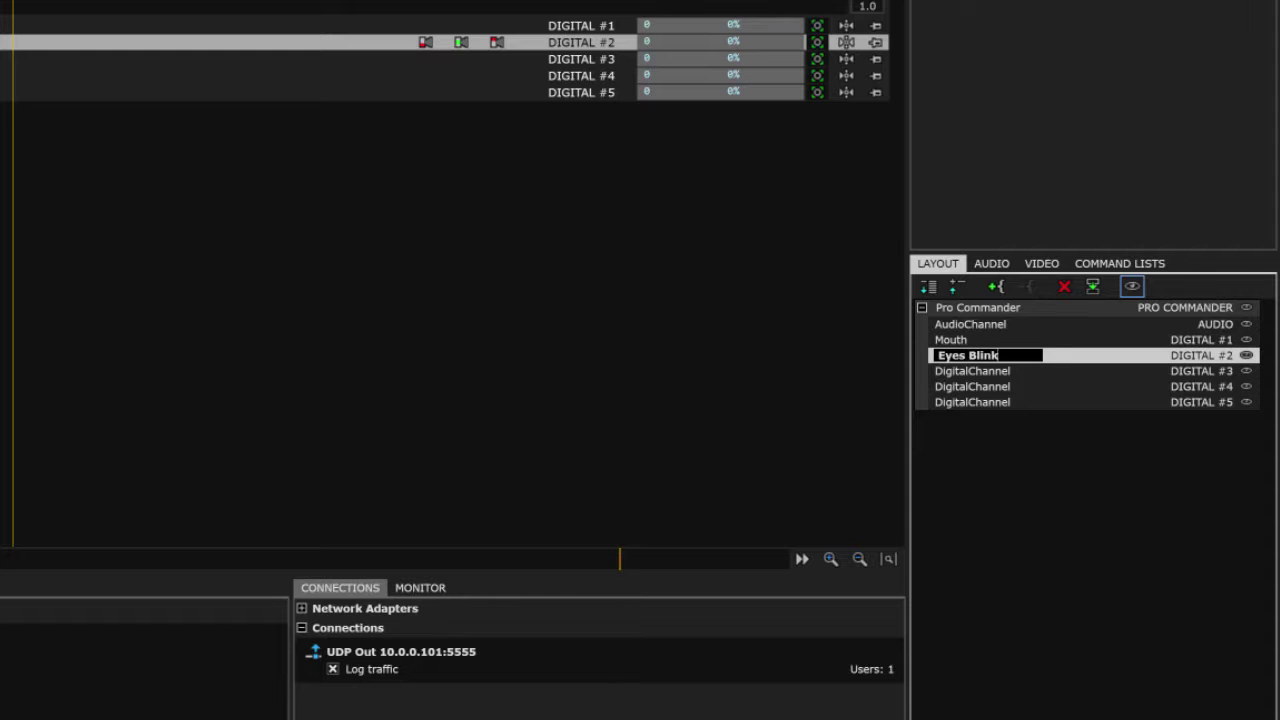
{"action": "key", "text": "Return"}
Rename digital channel 3 as Eyes Left and digital channel 4 as Eyes Right.
{"action": "double_click", "coordinate": [976, 370]}
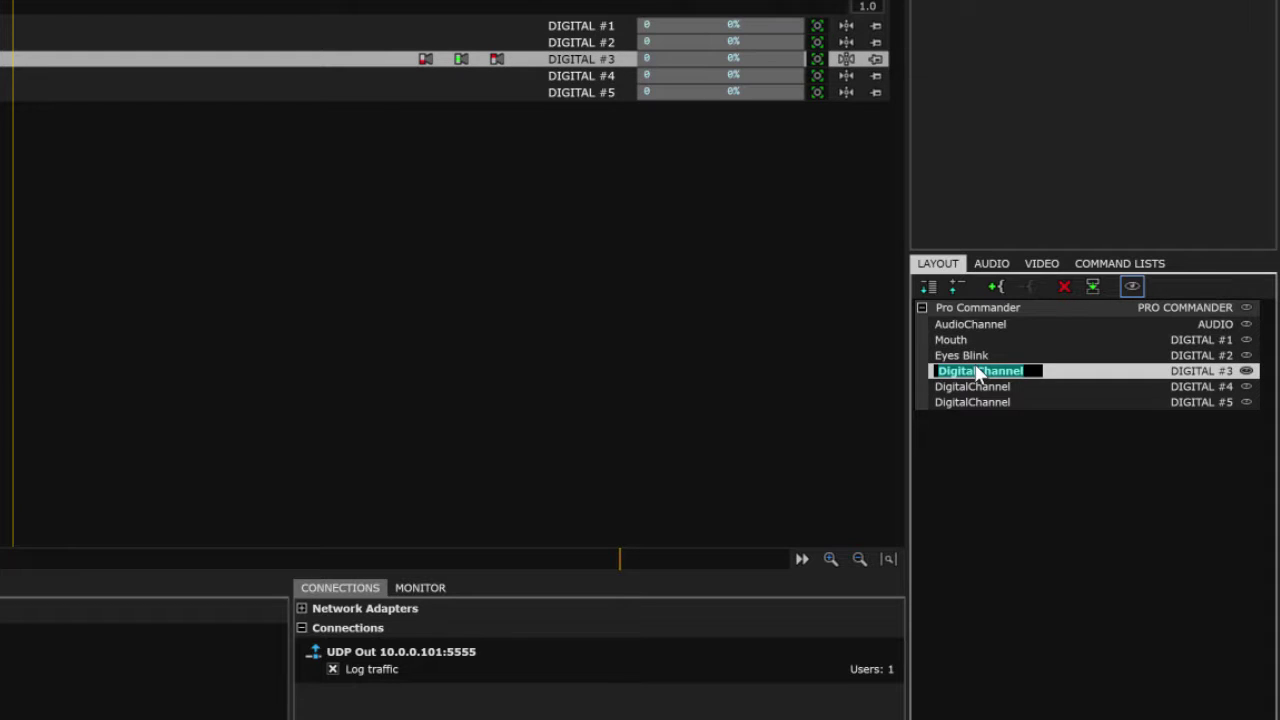
{"action": "type", "text": "Eyes L"}
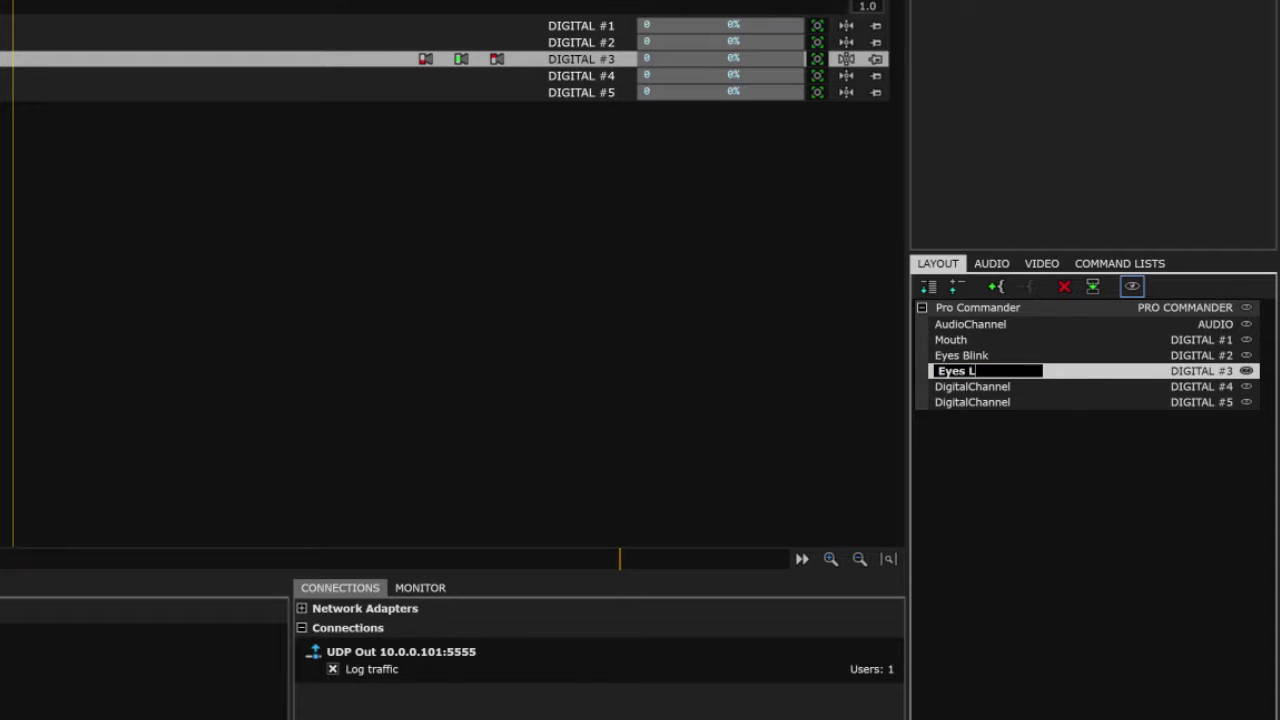
{"action": "type", "text": "eft"}
{"action": "key", "text": "Return"}
{"action": "left_click", "coordinate": [978, 386]}
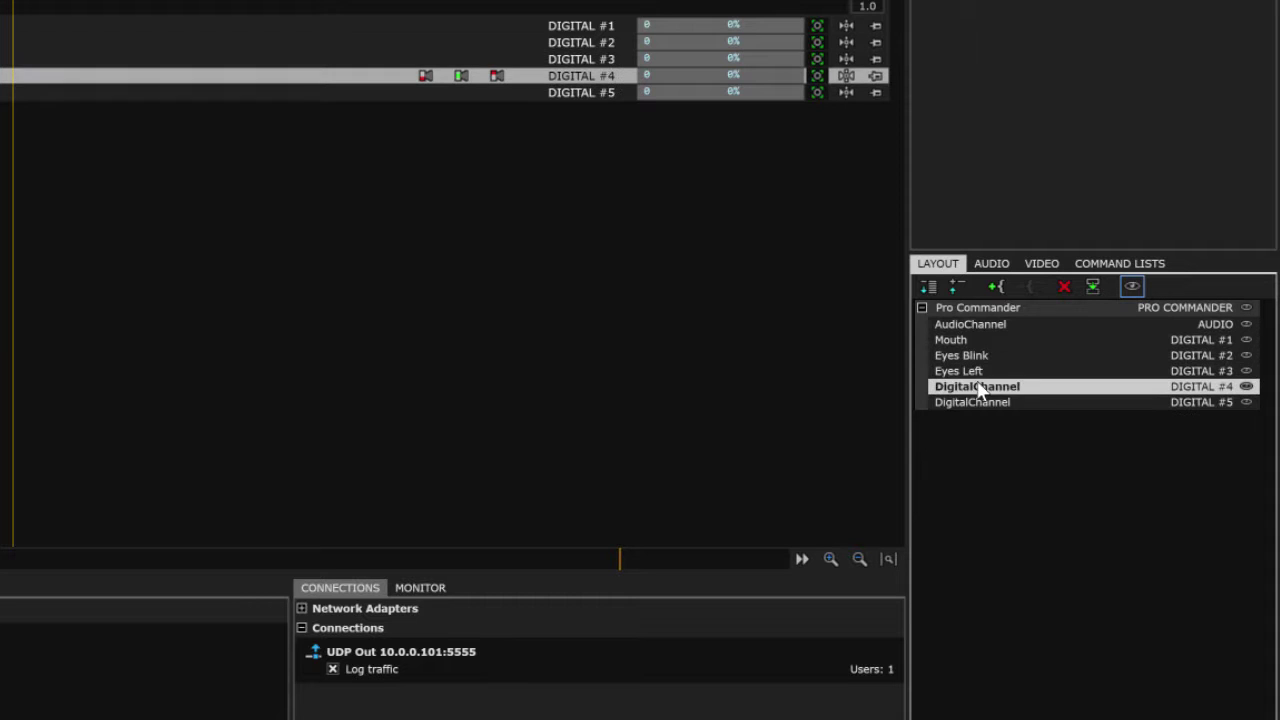
{"action": "double_click", "coordinate": [978, 387]}
{"action": "type", "text": "Eyes"}
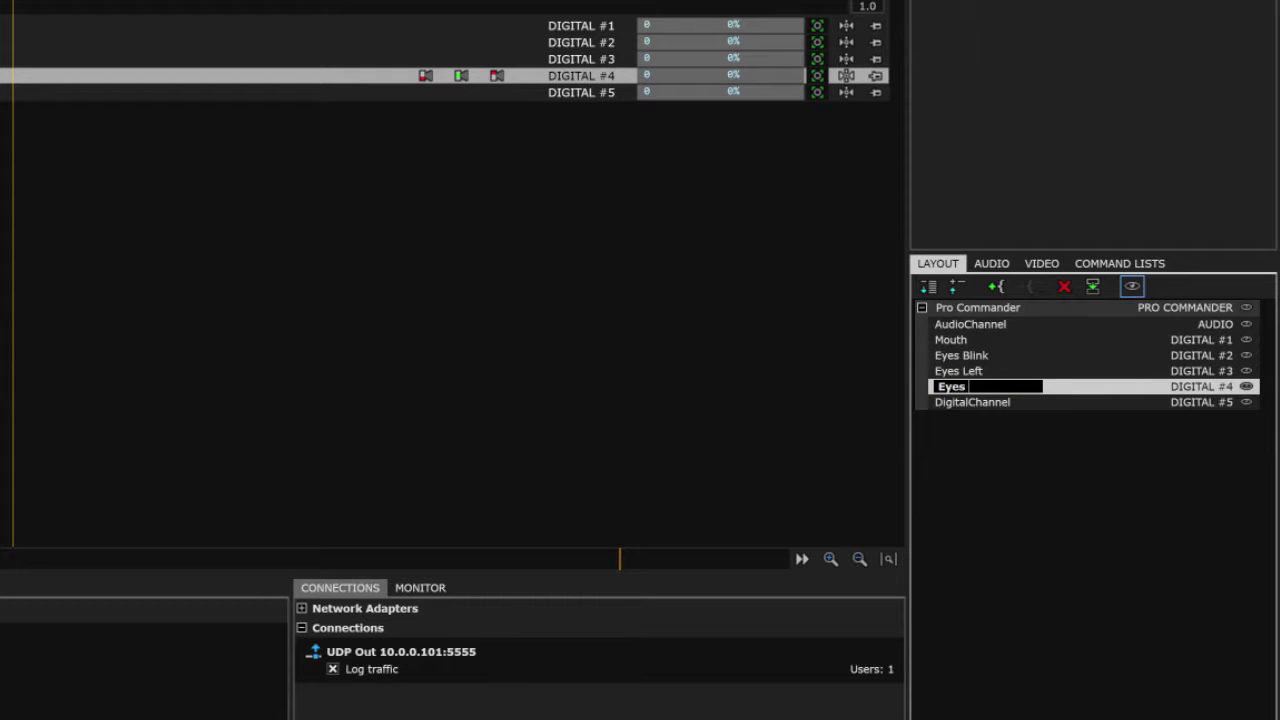
{"action": "type", "text": " Right"}
{"action": "key", "text": "Return"}
Rename digital channel 5 as Head Nod.
{"action": "double_click", "coordinate": [977, 401]}
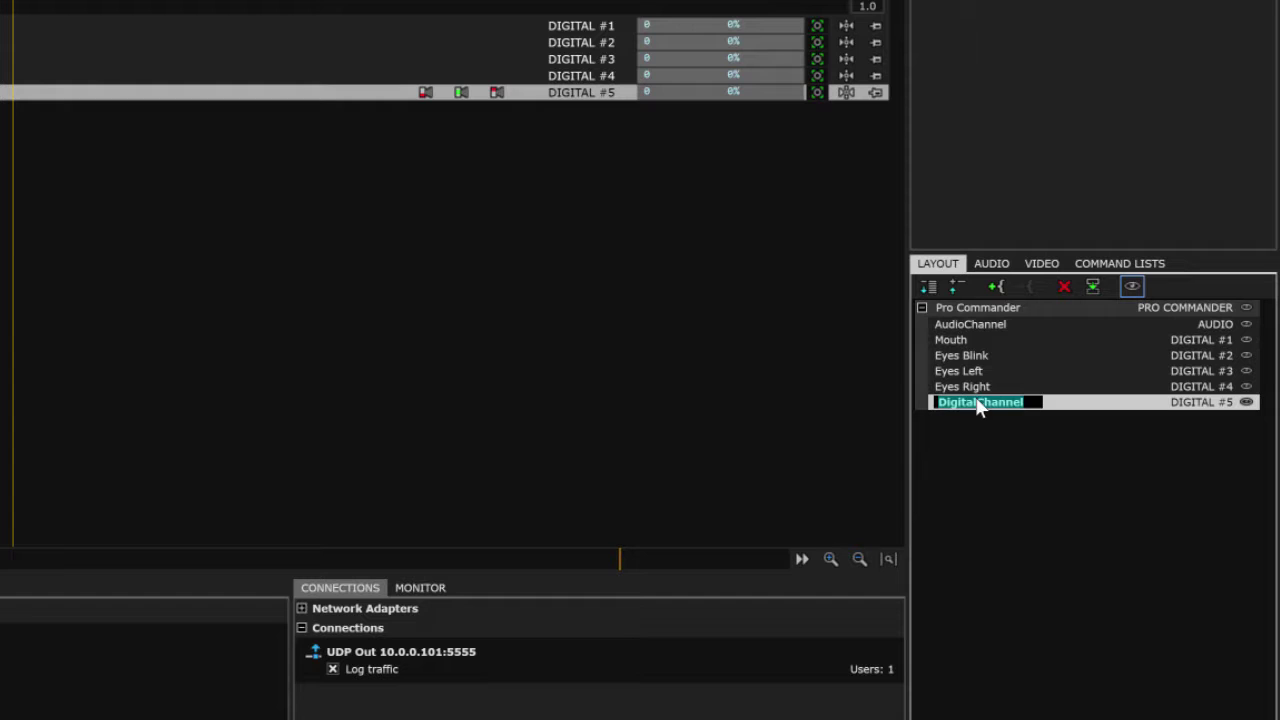
{"action": "type", "text": "Head Nod"}
{"action": "key", "text": "Return"}
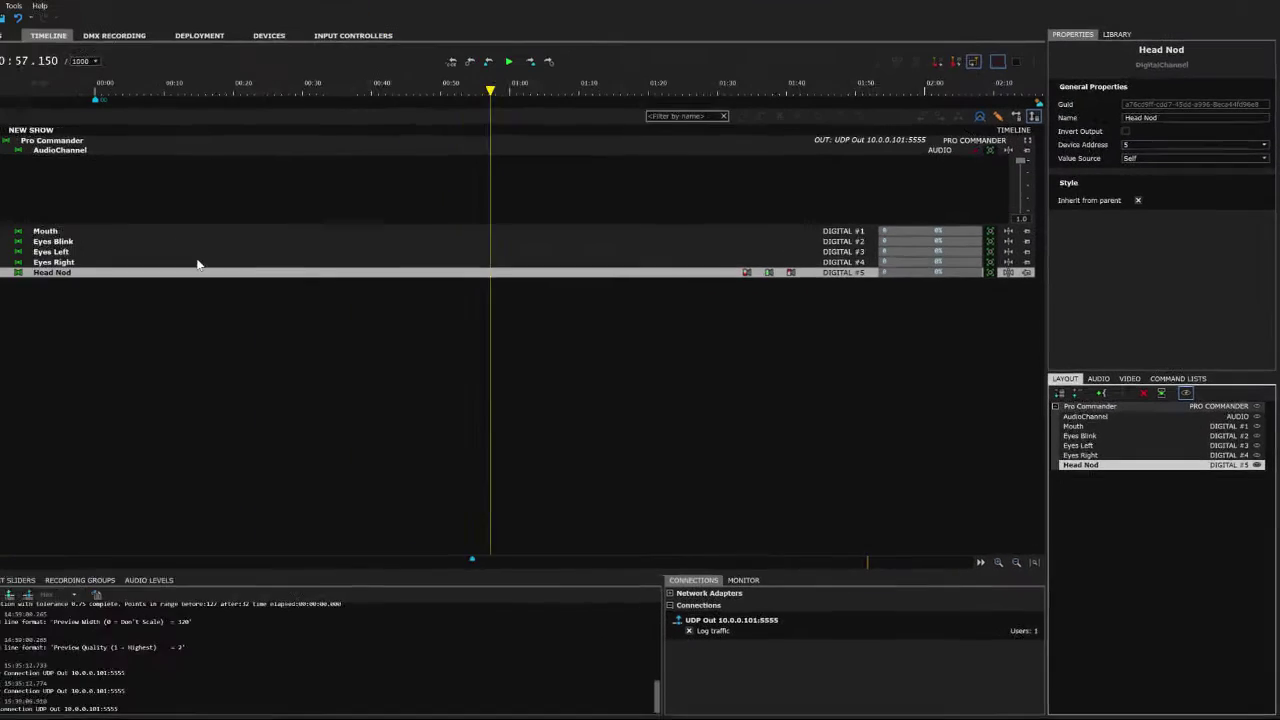
Expand the Mouth channel and add points forming three on-blocks at about 0:09–0:18, 0:34–0:50 and 1:04–1:18.
{"action": "left_click", "coordinate": [38, 244]}
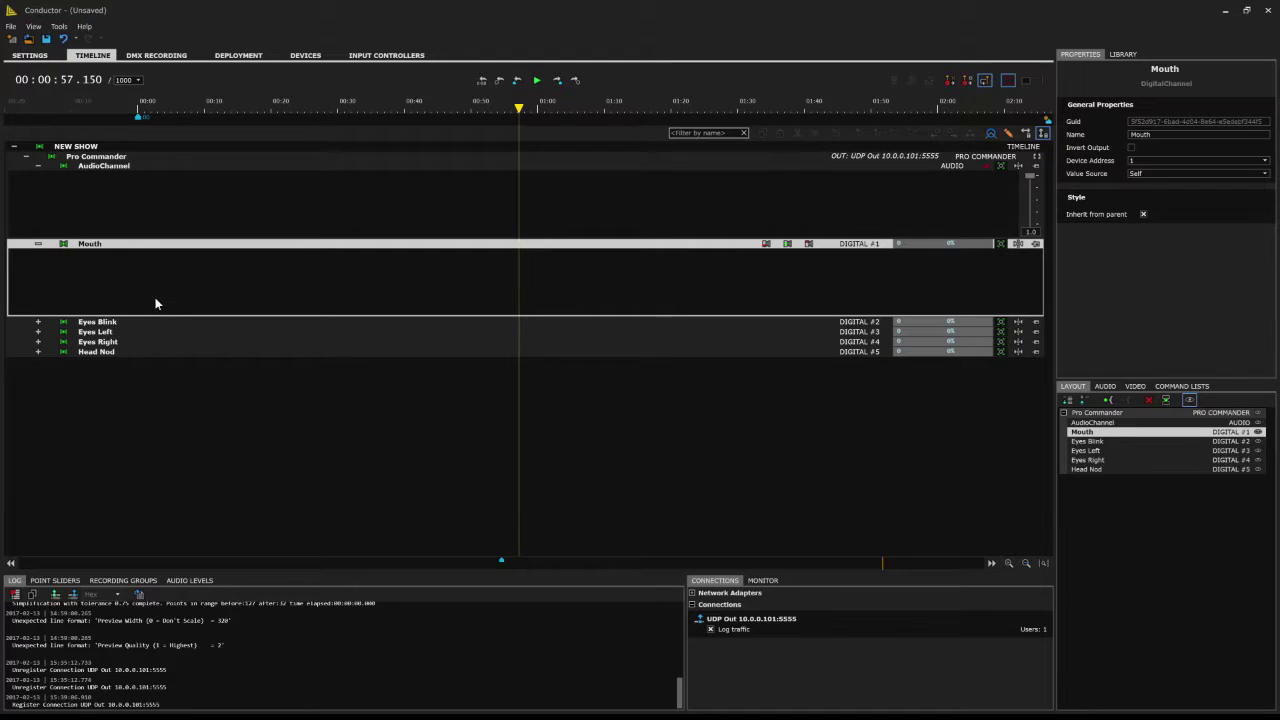
{"action": "left_click", "coordinate": [200, 275]}
{"action": "left_click", "coordinate": [262, 314]}
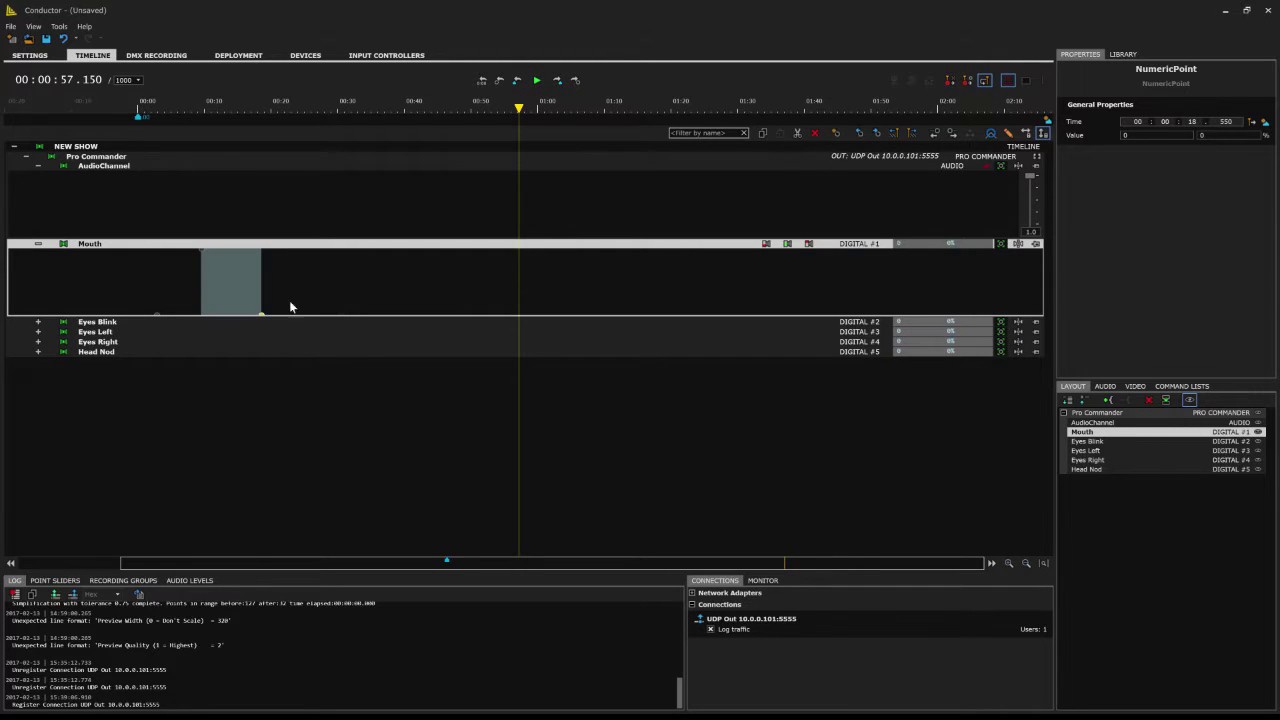
{"action": "left_click", "coordinate": [368, 263]}
{"action": "left_click", "coordinate": [474, 314]}
{"action": "left_click", "coordinate": [563, 252]}
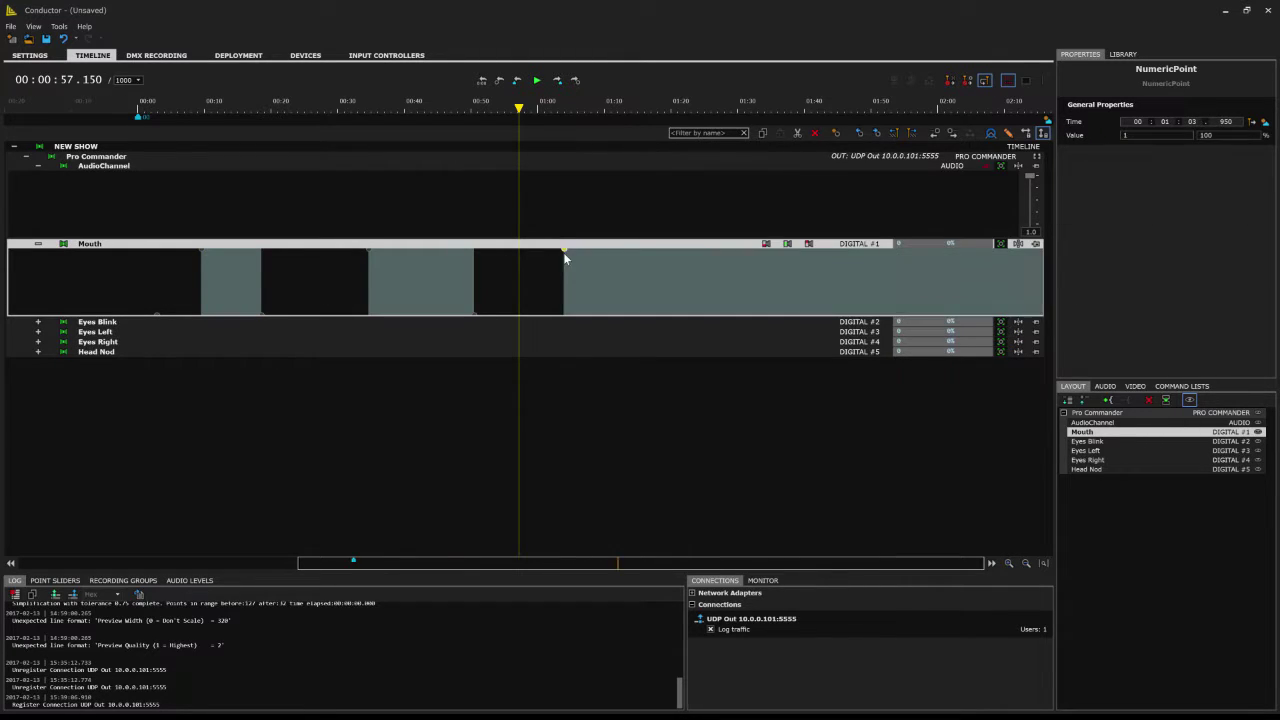
{"action": "left_click", "coordinate": [660, 314]}
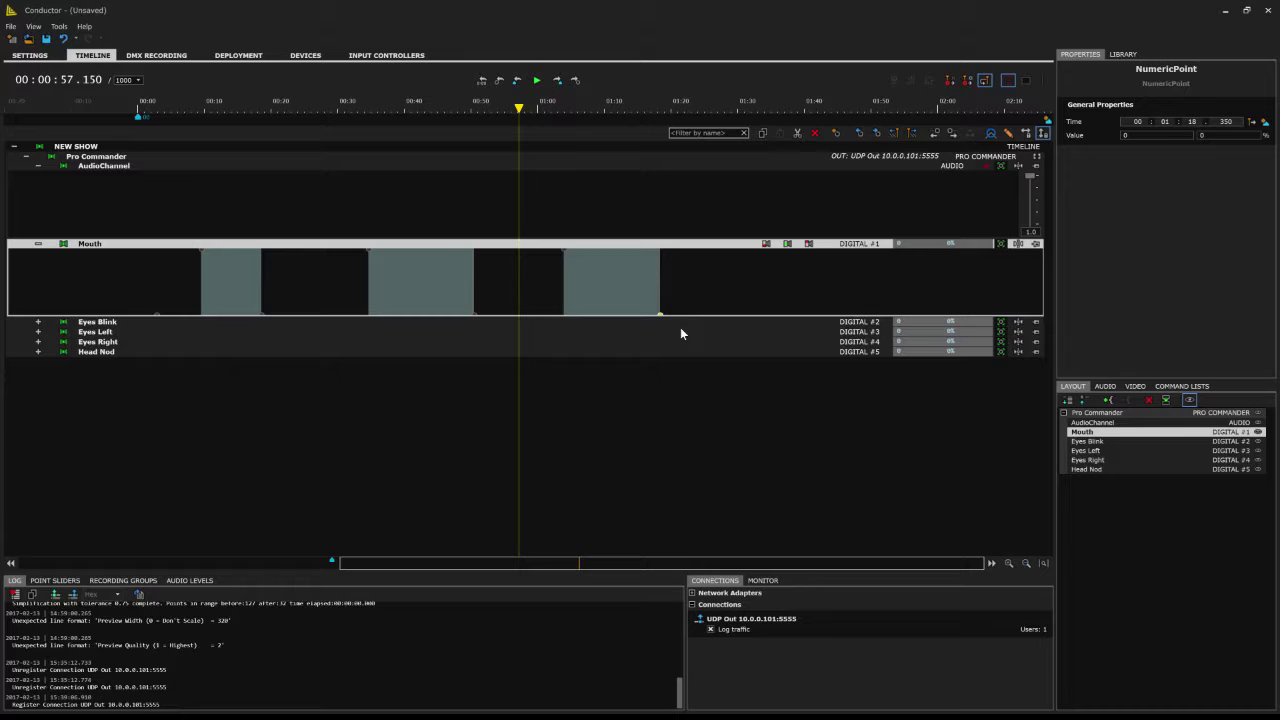
Adjust the start and end points of Mouth's third on-block so it runs from about 1:02 to 1:10.
{"action": "left_click_drag", "start_coordinate": [658, 314], "coordinate": [634, 314]}
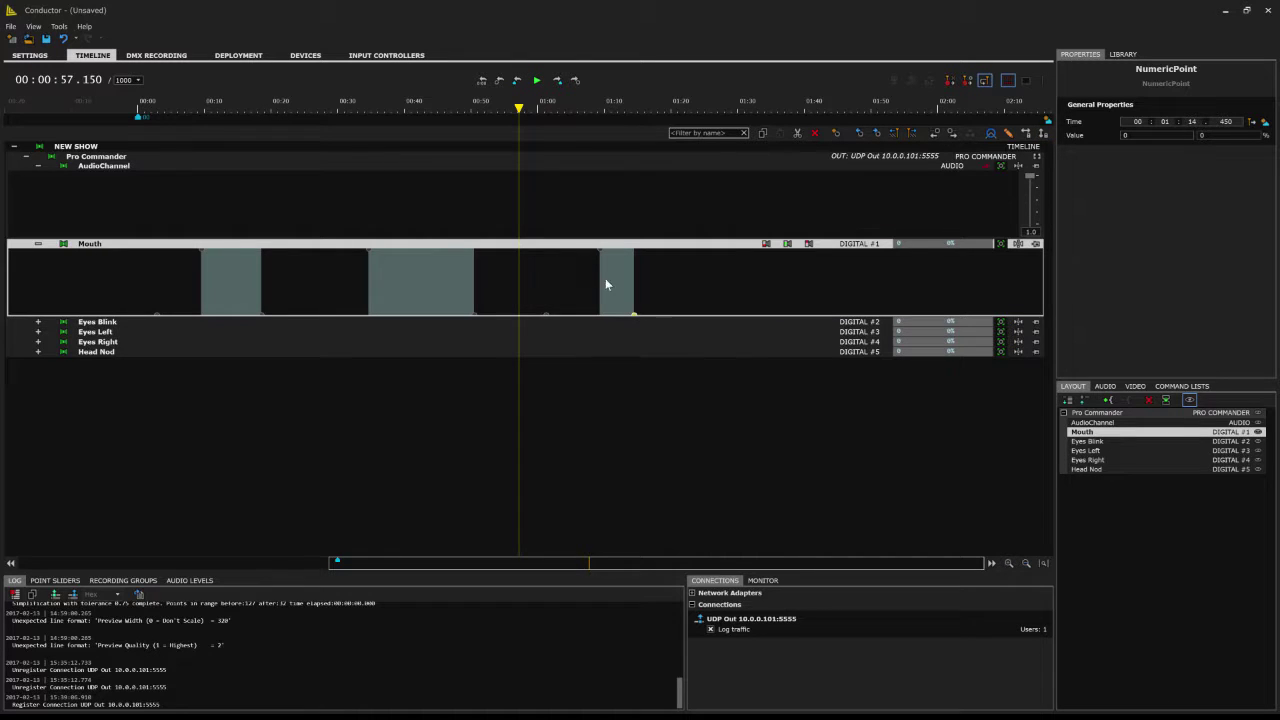
{"action": "left_click_drag", "start_coordinate": [599, 250], "coordinate": [554, 254]}
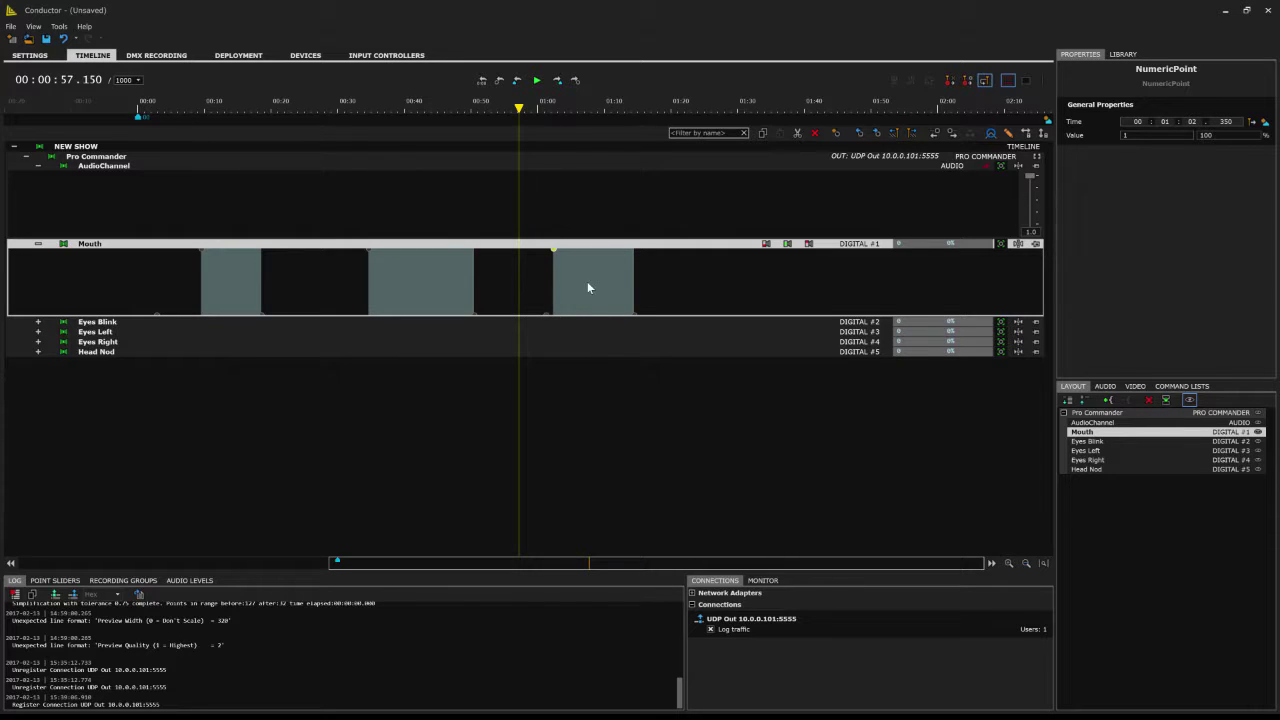
{"action": "left_click_drag", "start_coordinate": [632, 316], "coordinate": [606, 316]}
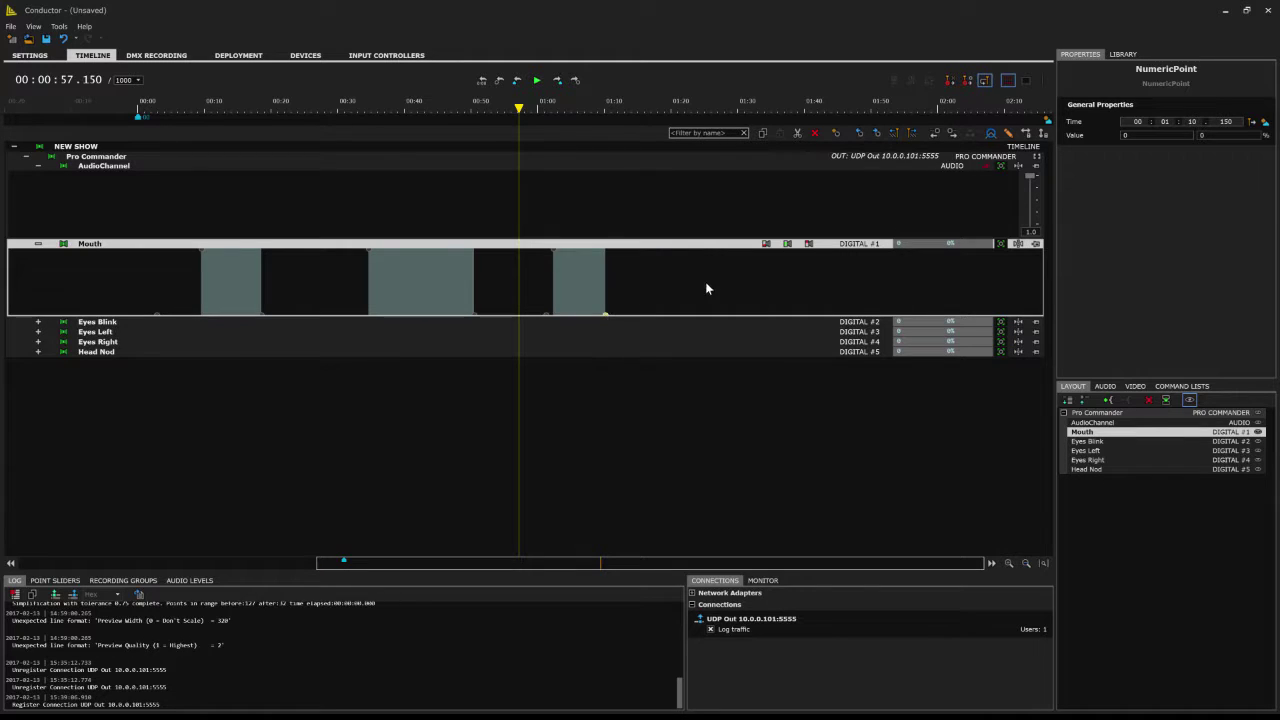
Select the points of Mouth's last two on-blocks and shift them together forward by about 27 seconds.
{"action": "left_click", "coordinate": [743, 287]}
{"action": "left_click_drag", "start_coordinate": [743, 287], "coordinate": [306, 290]}
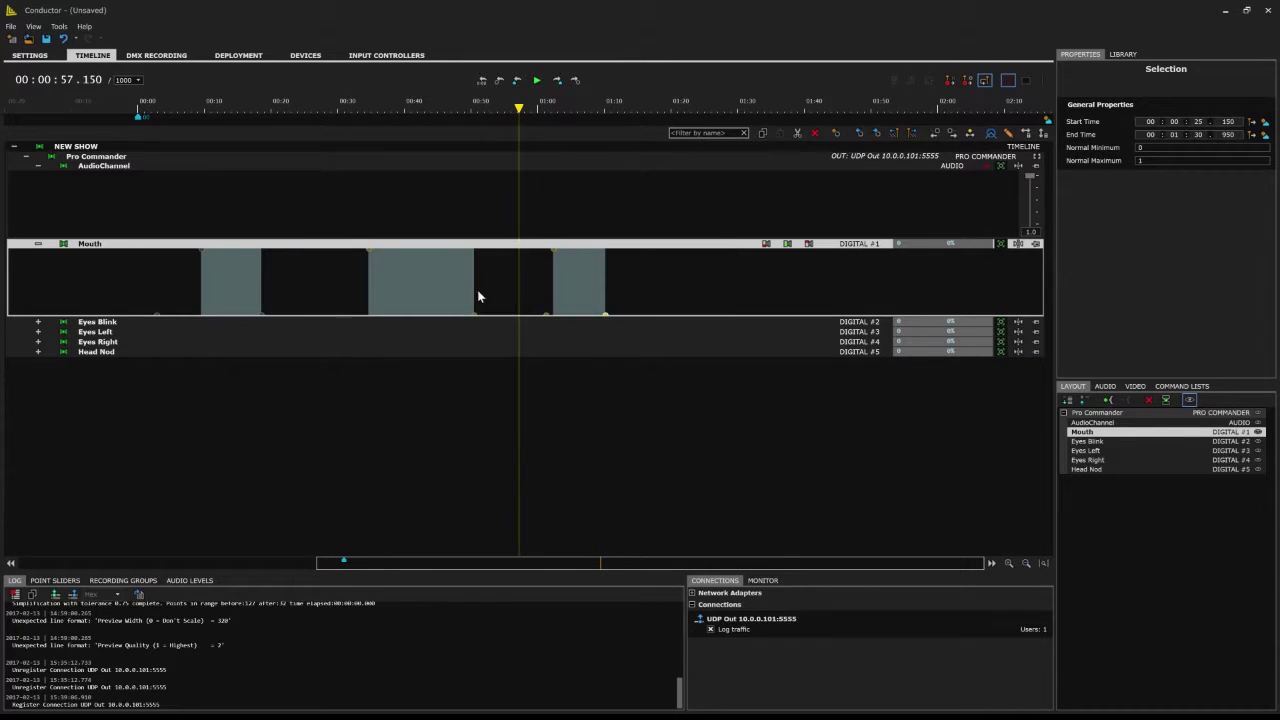
{"action": "left_click_drag", "start_coordinate": [605, 318], "coordinate": [784, 316]}
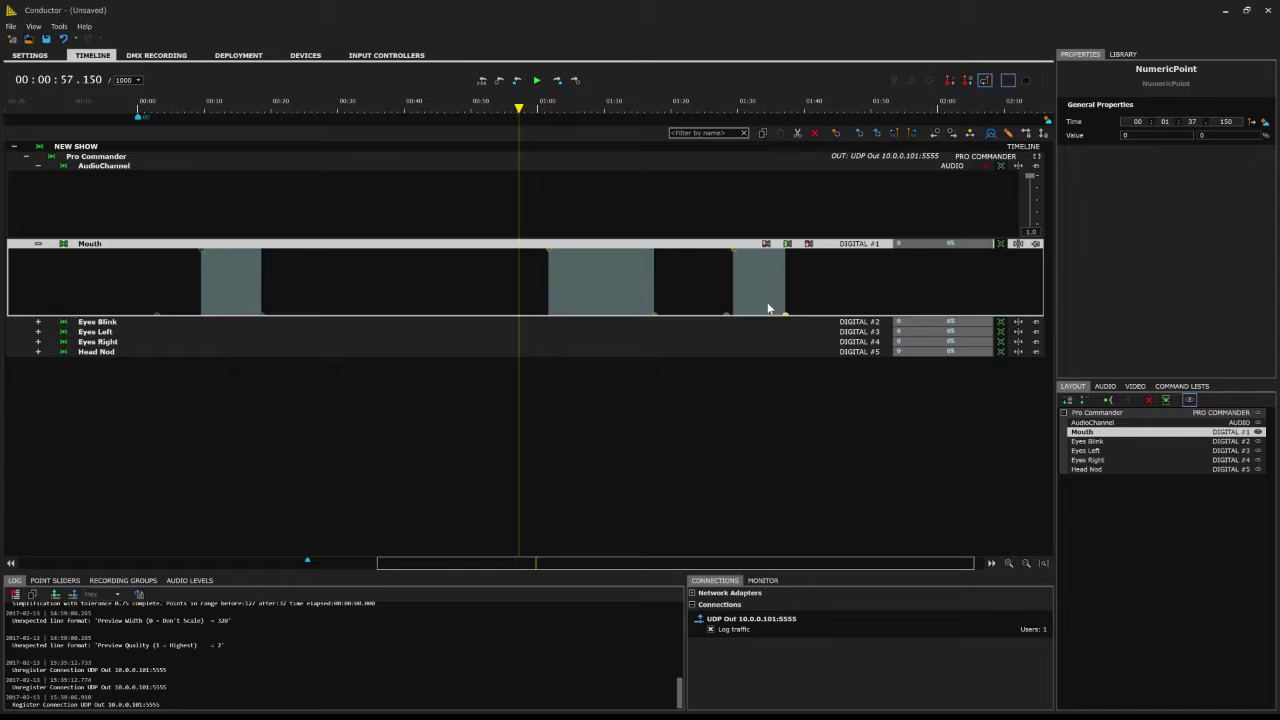
Delete the points of Mouth's last two on-blocks and add an off point at about 0:39.
{"action": "left_click_drag", "start_coordinate": [828, 300], "coordinate": [530, 300]}
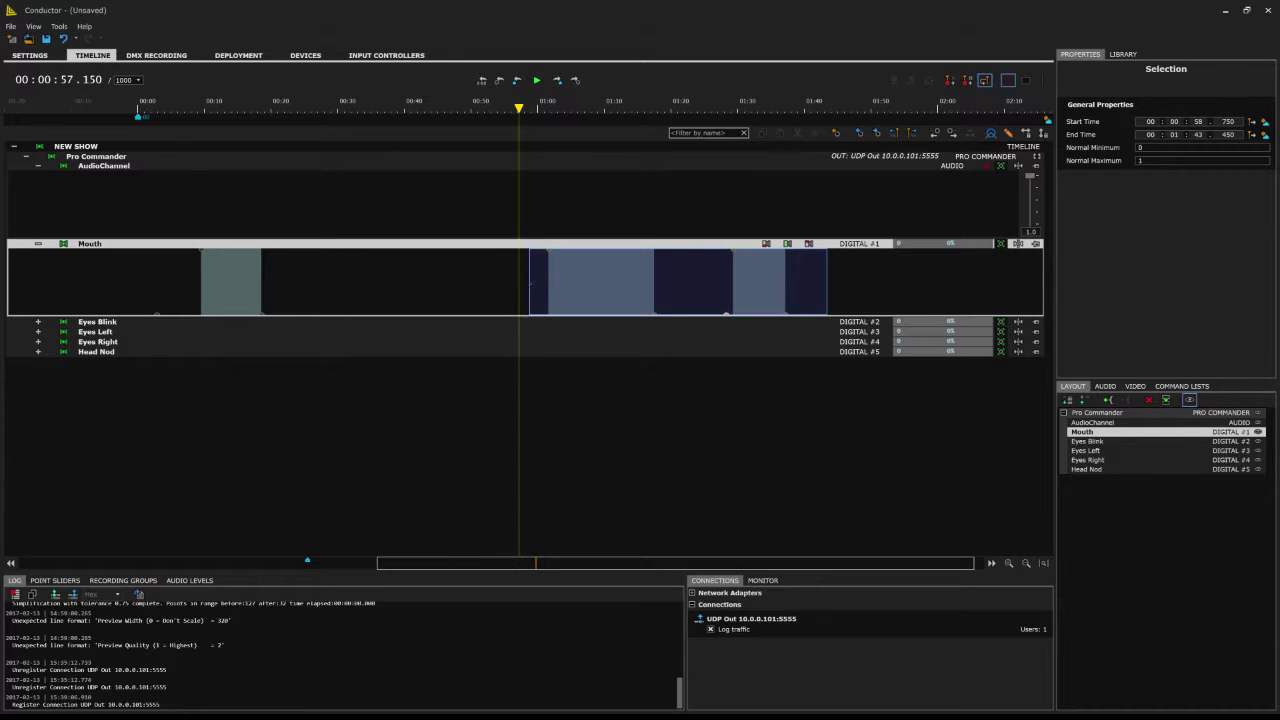
{"action": "left_click", "coordinate": [541, 282]}
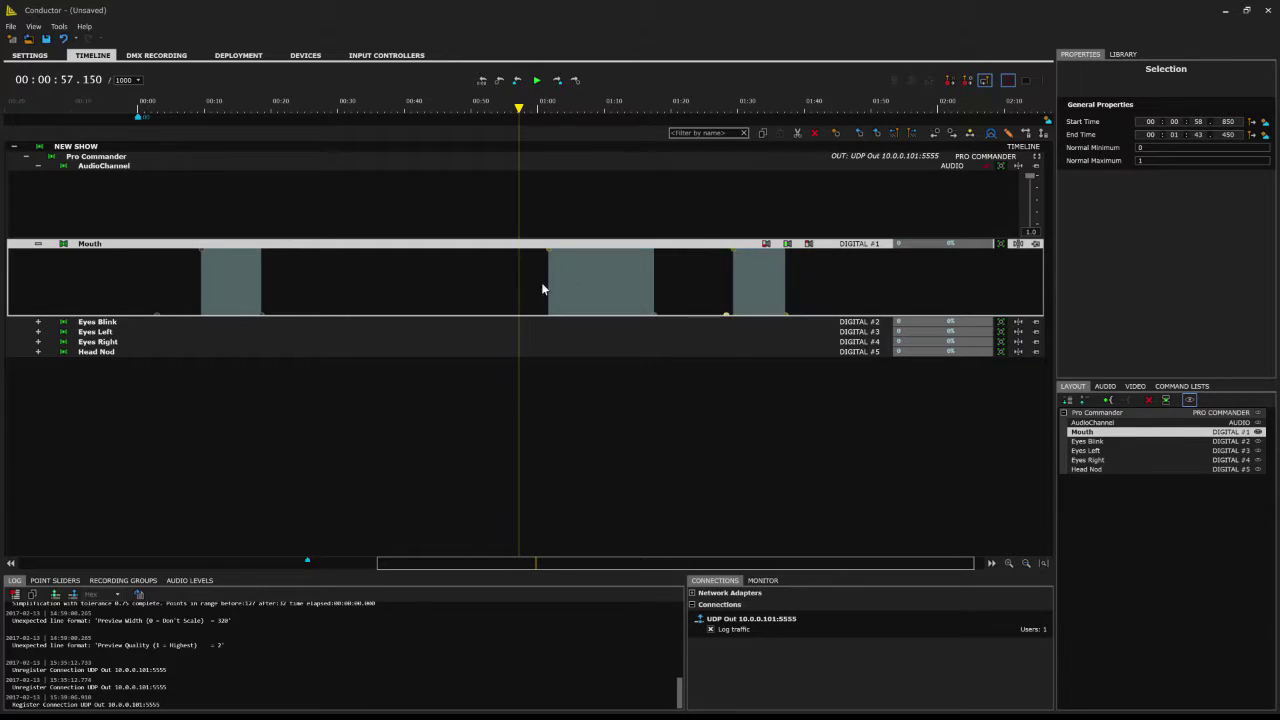
{"action": "left_click", "coordinate": [815, 136]}
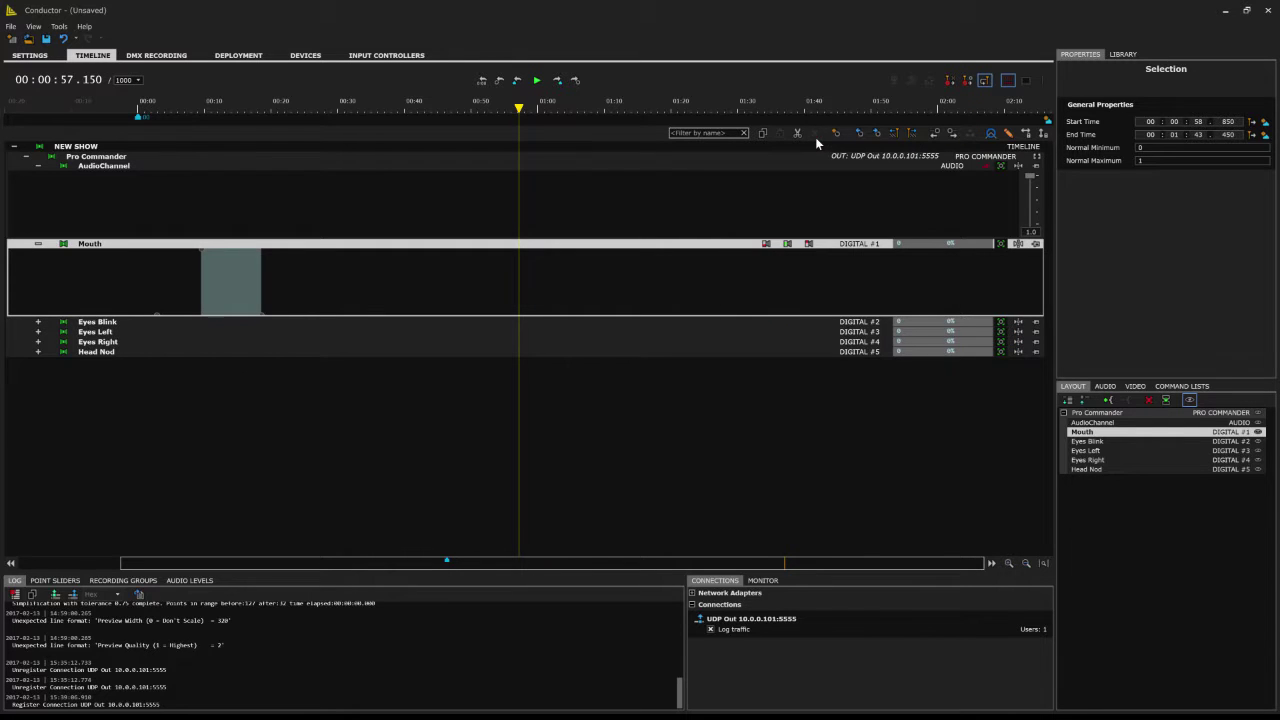
{"action": "left_click", "coordinate": [397, 313]}
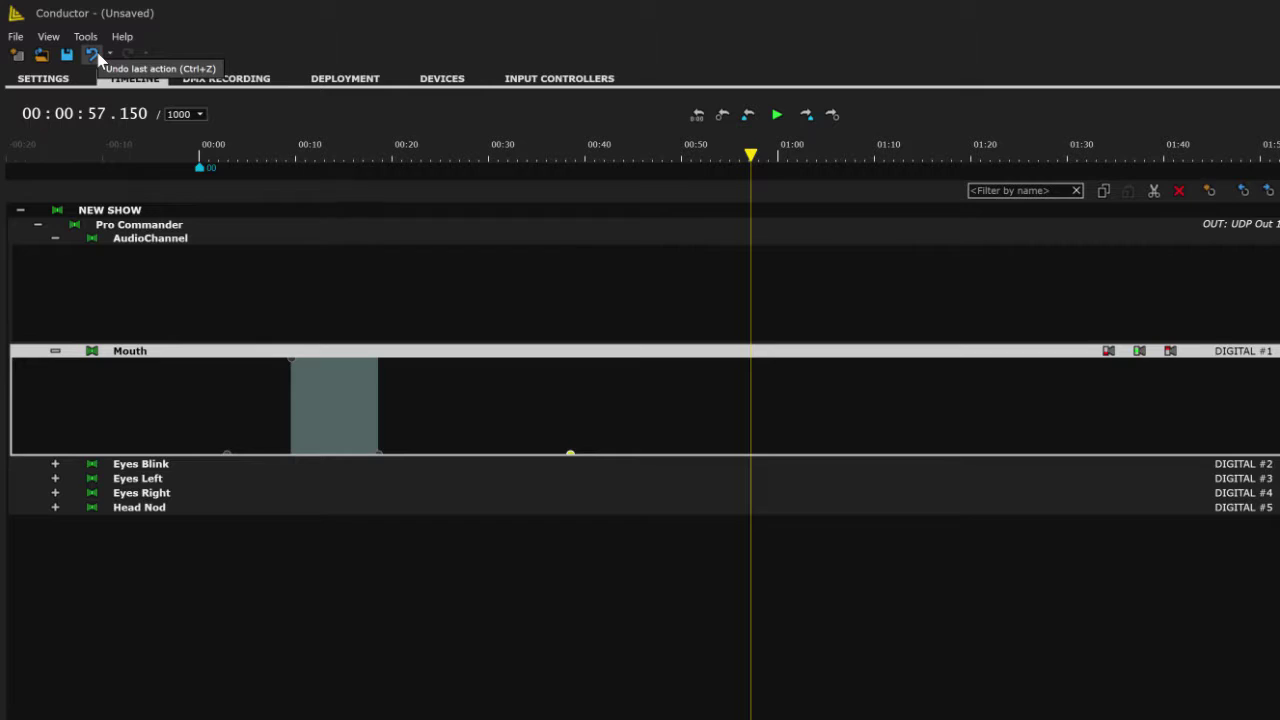
Undo the added off point, the deletion and the shift of Mouth's last two on-blocks.
{"action": "left_click", "coordinate": [98, 58]}
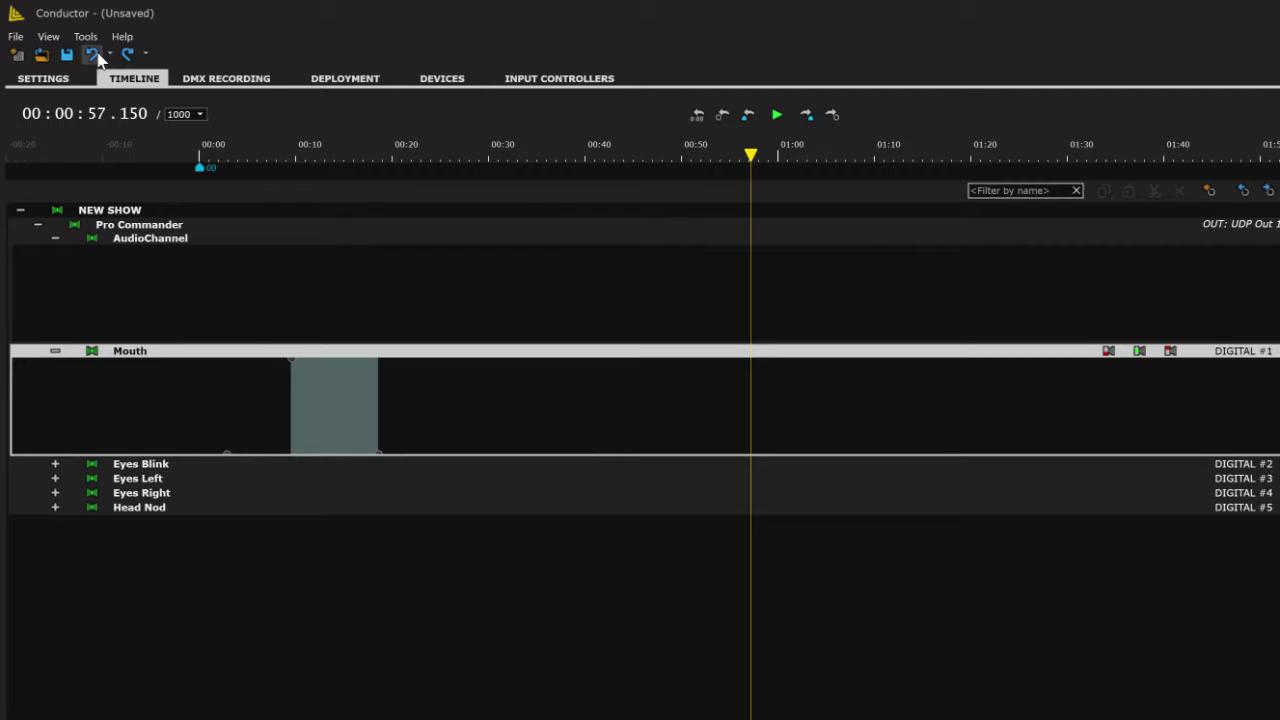
{"action": "left_click", "coordinate": [98, 58]}
{"action": "left_click", "coordinate": [98, 58]}
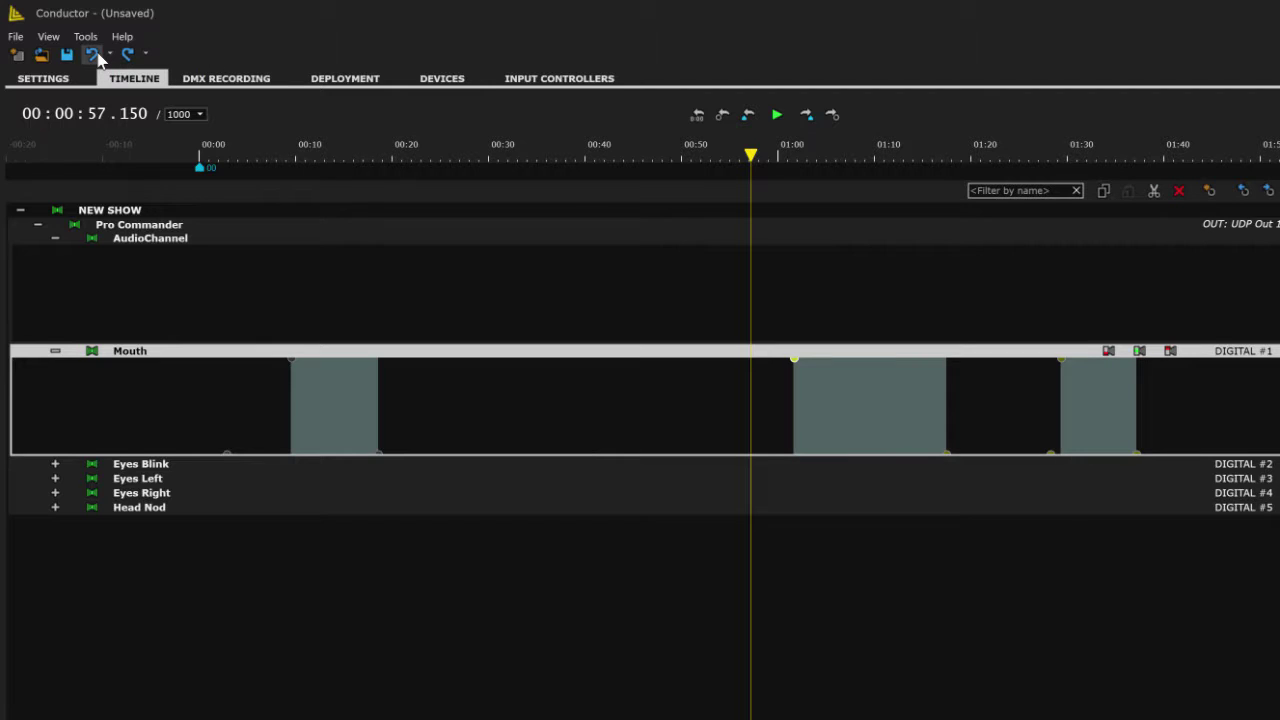
{"action": "left_click", "coordinate": [98, 58]}
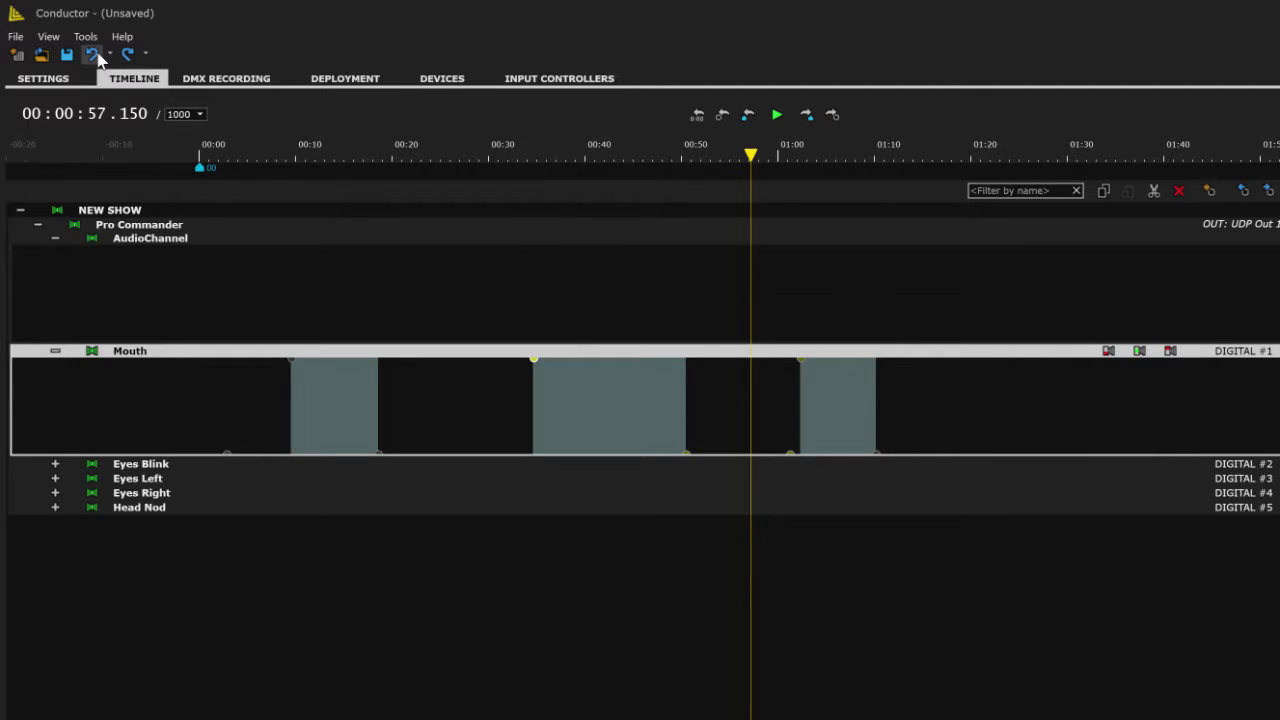
Roll back several actions at once through the undo history, to the Pro Commander device without any channels.
{"action": "left_click", "coordinate": [110, 55]}
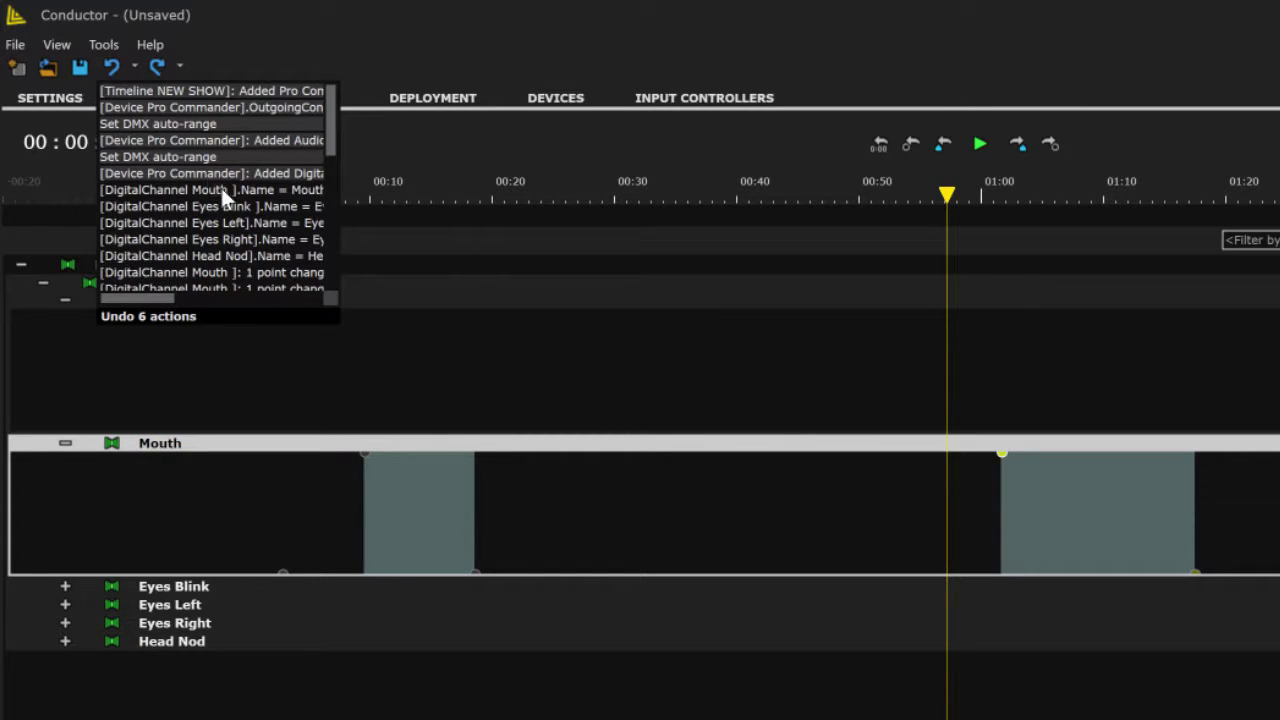
{"action": "scroll", "coordinate": [249, 202], "scroll_direction": "down", "scroll_amount": 7}
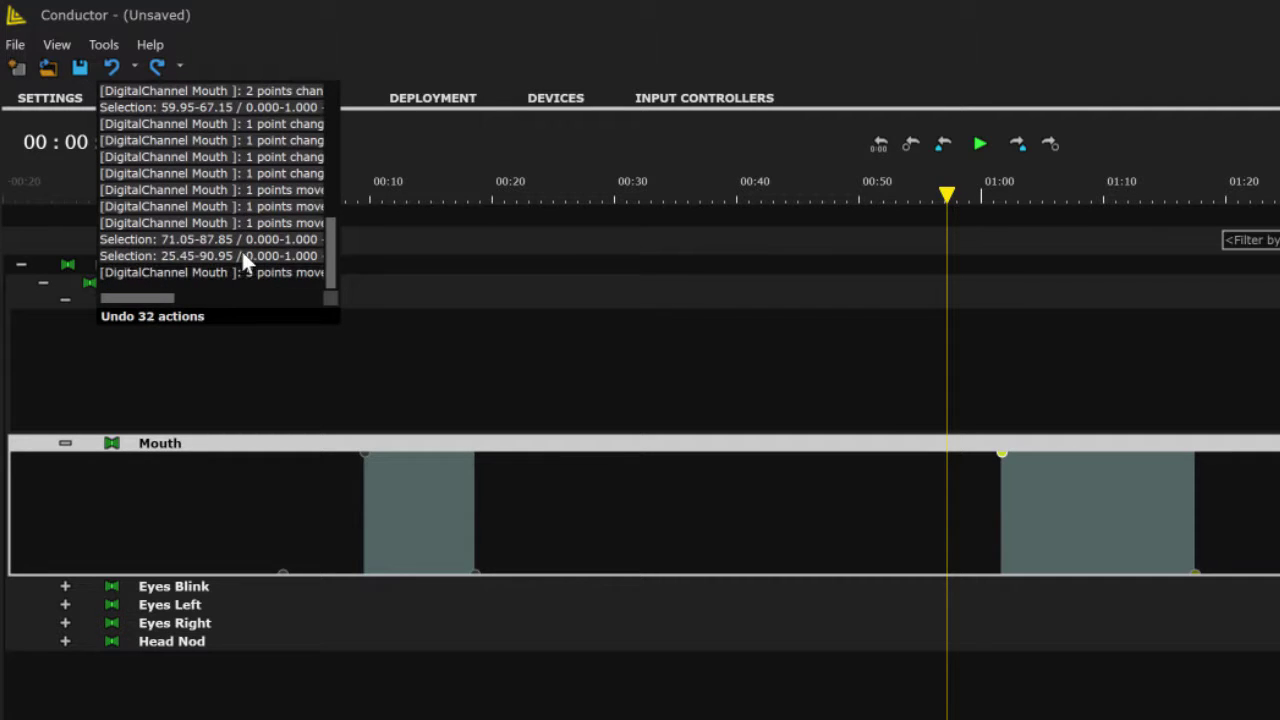
{"action": "left_click", "coordinate": [239, 224]}
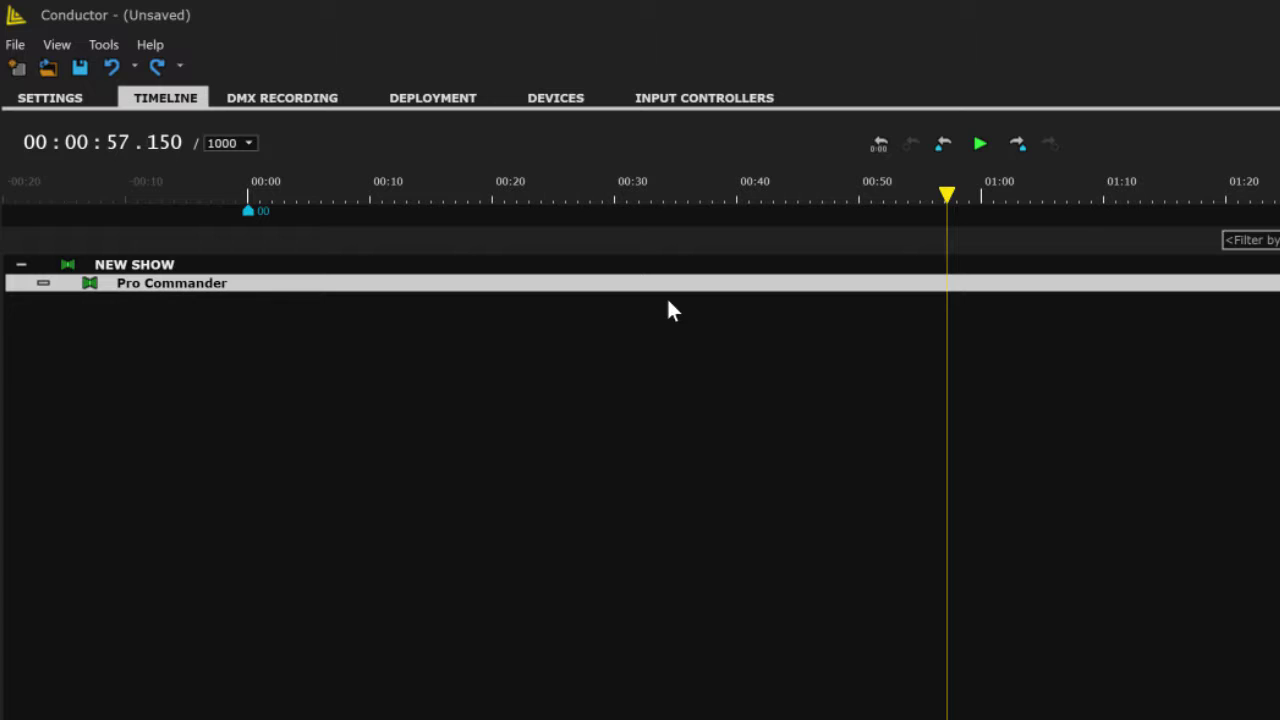
Redo the history actions in one go, up to the last single-point move on the Mouth channel.
{"action": "left_click", "coordinate": [180, 66]}
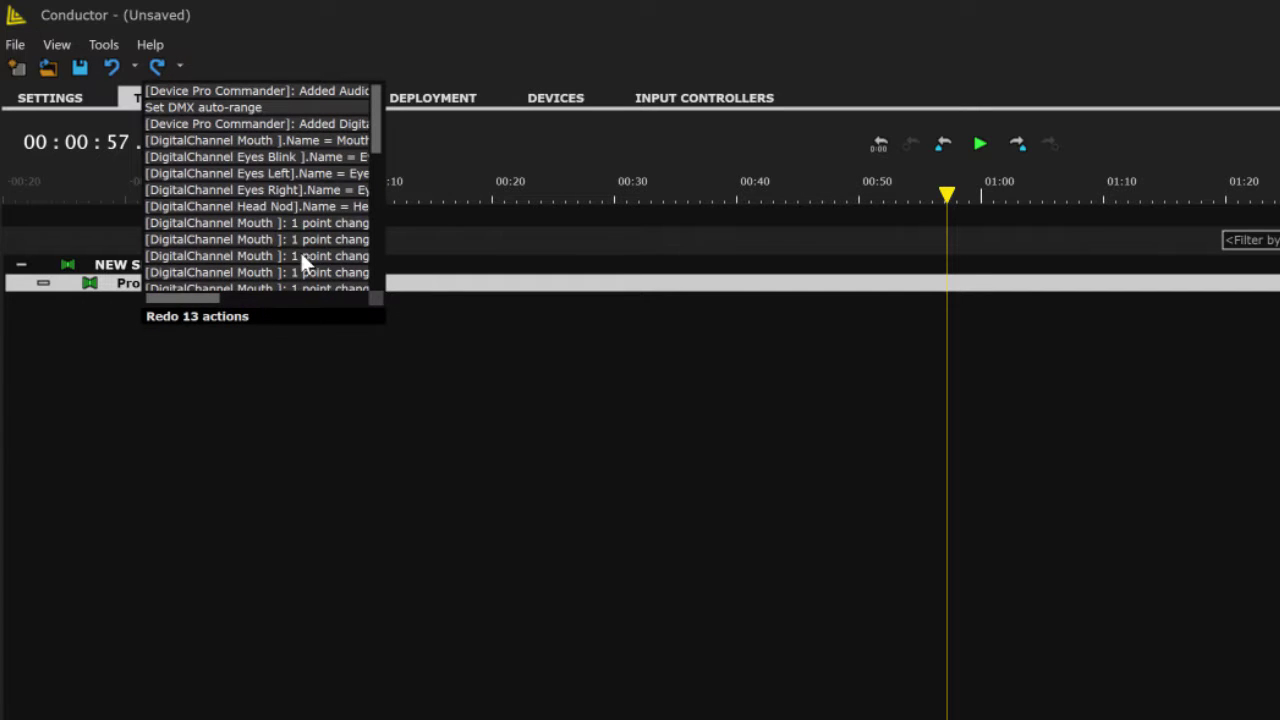
{"action": "scroll", "coordinate": [297, 185], "scroll_direction": "down", "scroll_amount": 5}
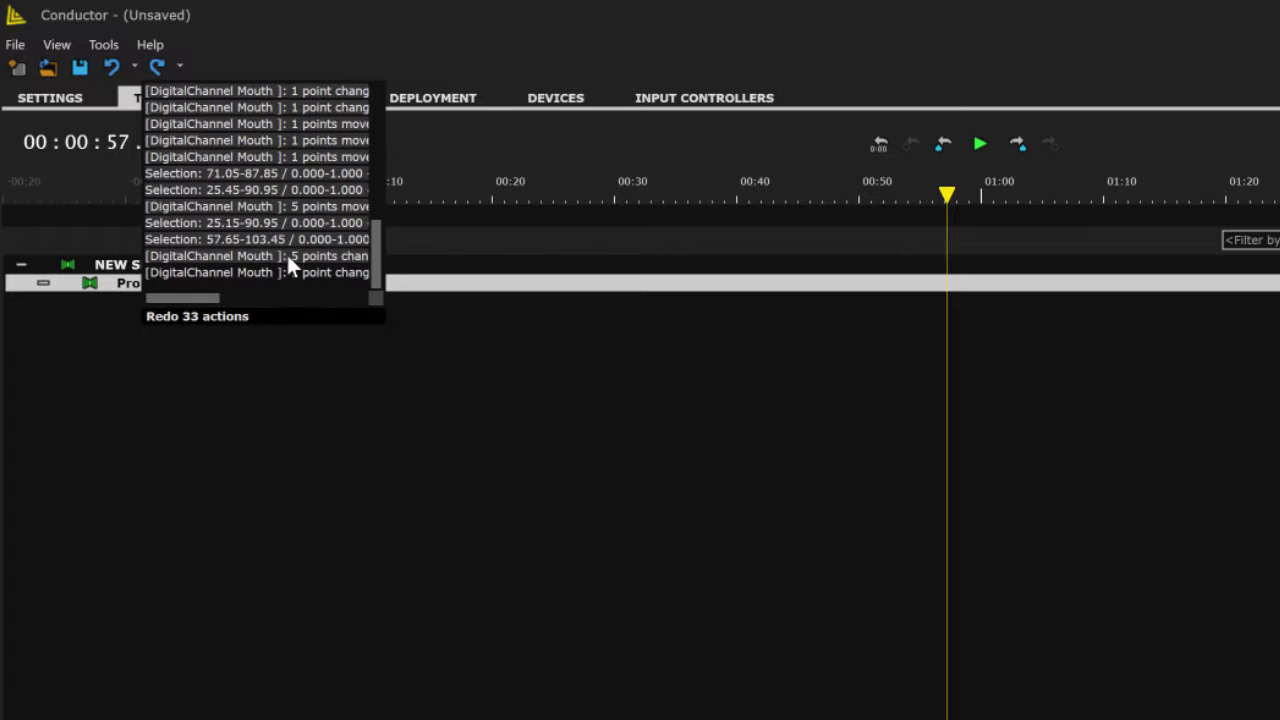
{"action": "left_click", "coordinate": [265, 155]}
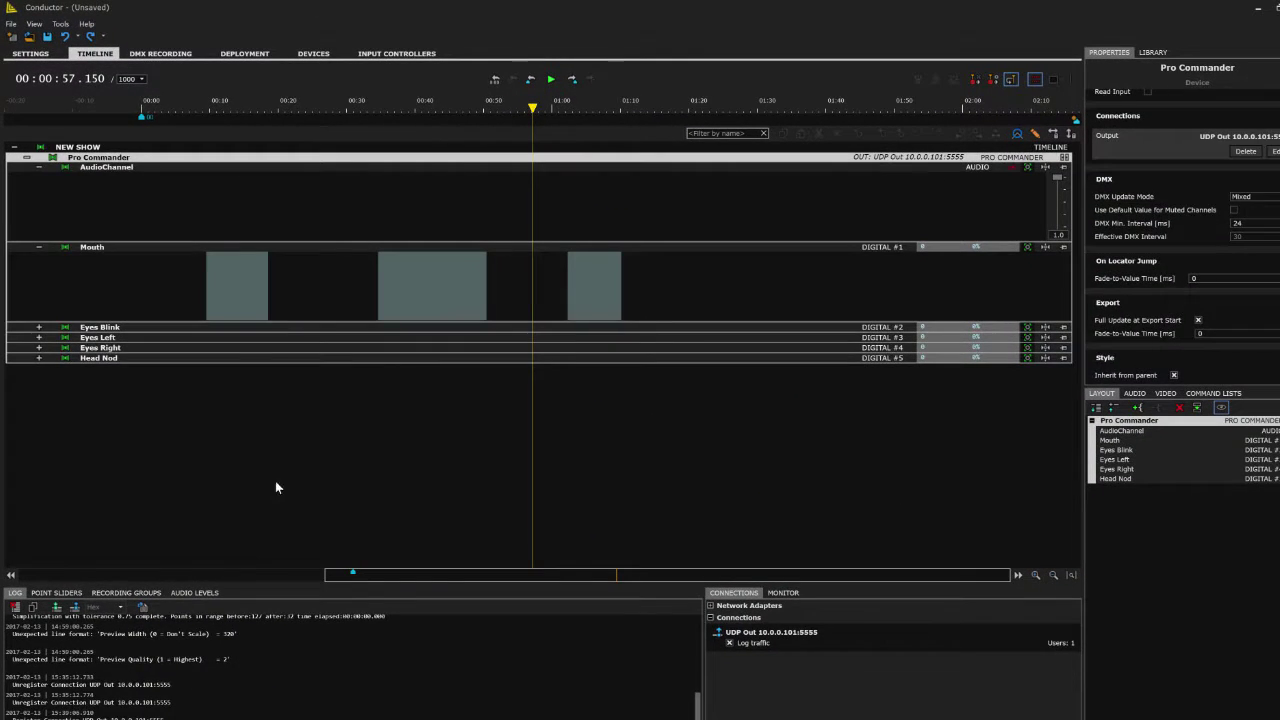
Select the Mouth channel and examine the available device addresses in its properties.
{"action": "left_click", "coordinate": [830, 278]}
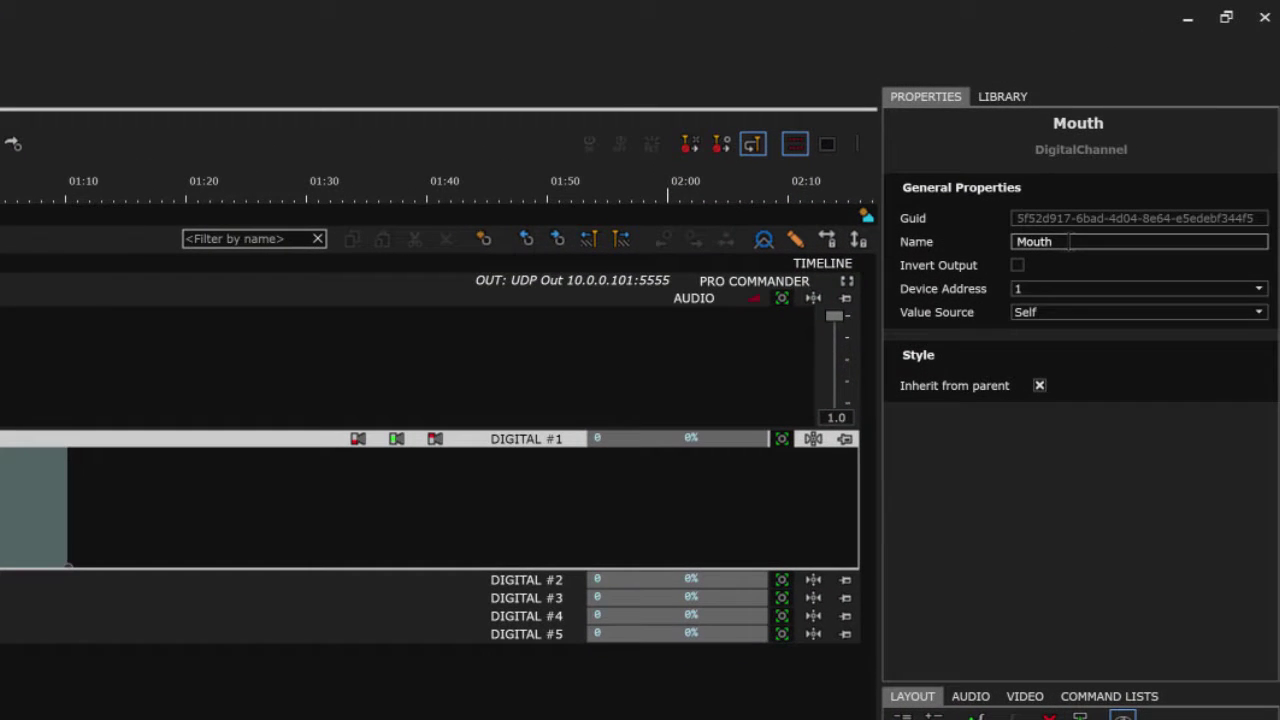
{"action": "left_click", "coordinate": [1072, 288]}
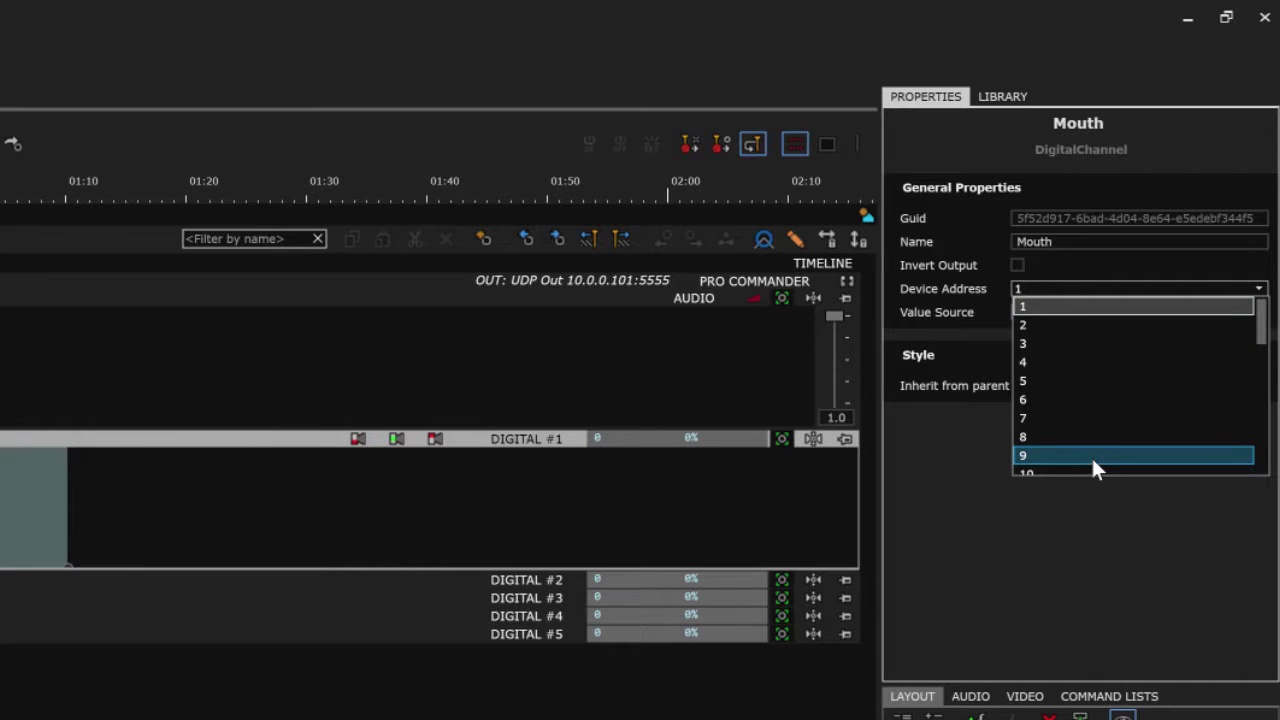
{"action": "left_click", "coordinate": [1089, 289]}
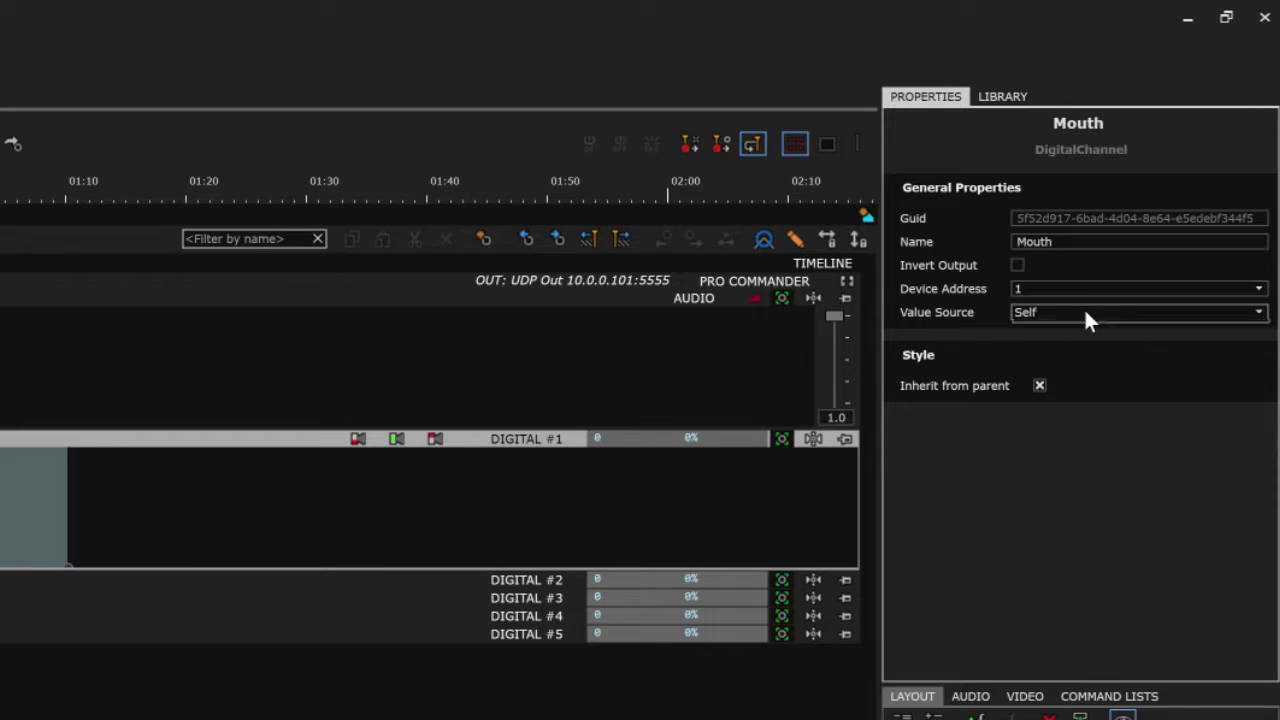
Examine the available value sources in the Mouth channel's properties.
{"action": "left_click", "coordinate": [1080, 312]}
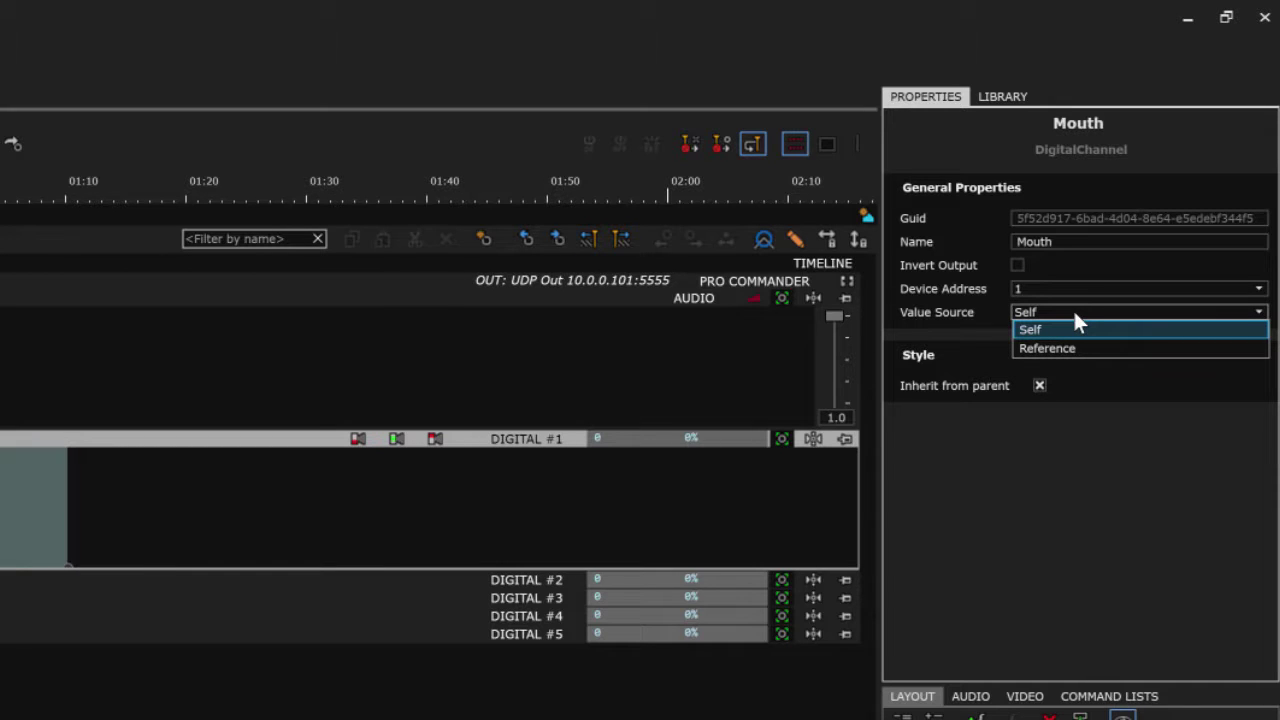
{"action": "left_click", "coordinate": [1075, 314]}
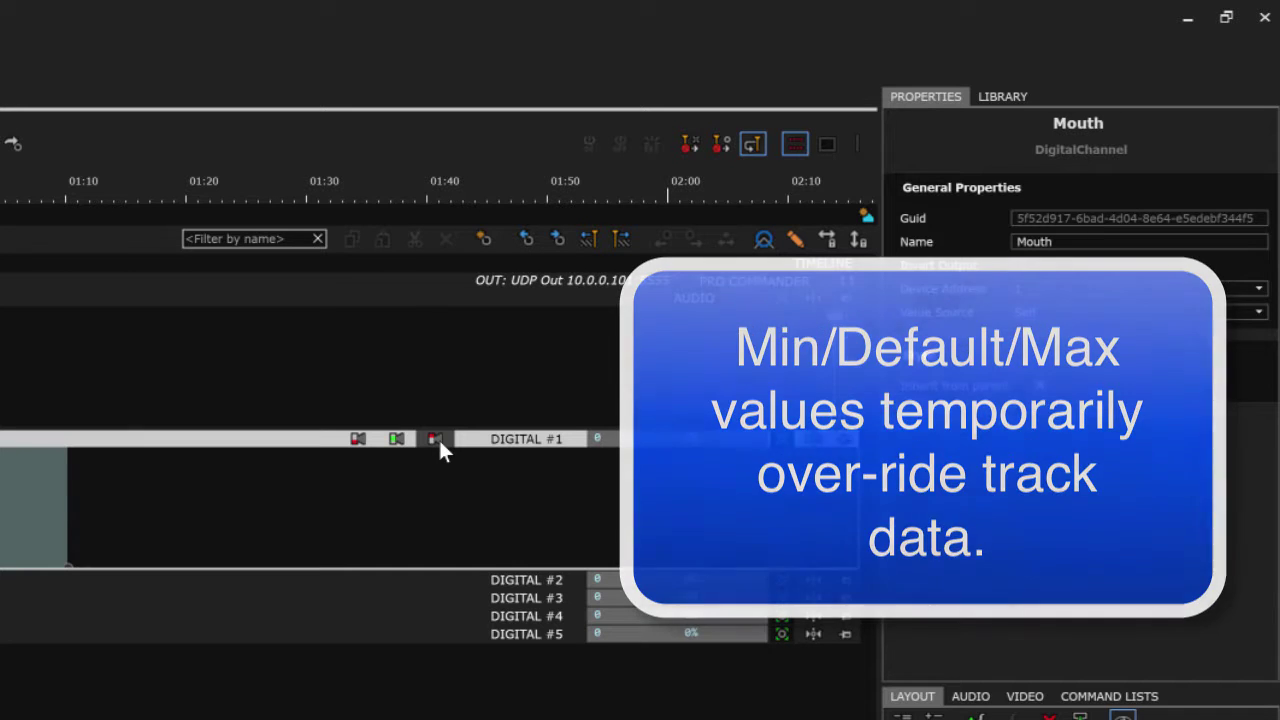
{"action": "left_click", "coordinate": [7, 192]}
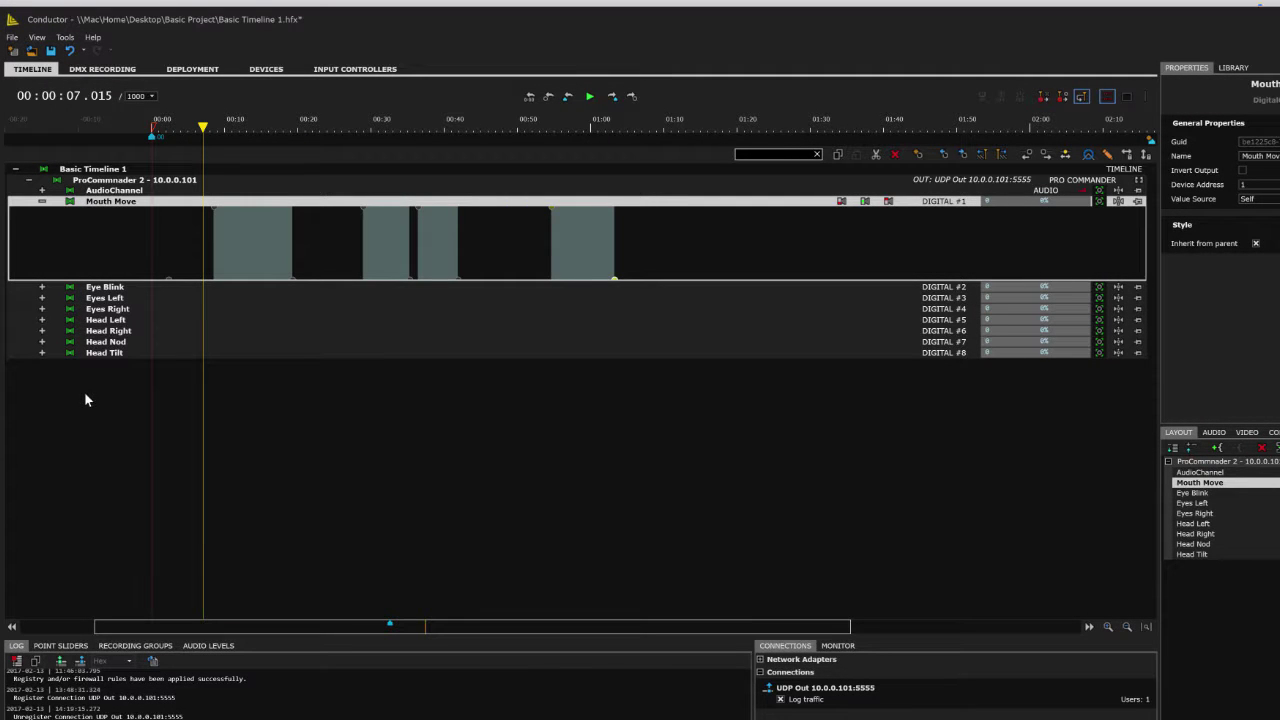
Cut the existing clip from the AudioChannel and place bbc_electric_eel_pulses_discharges_01.wav from the audio resources at the start of its track.
{"action": "left_click", "coordinate": [1216, 432]}
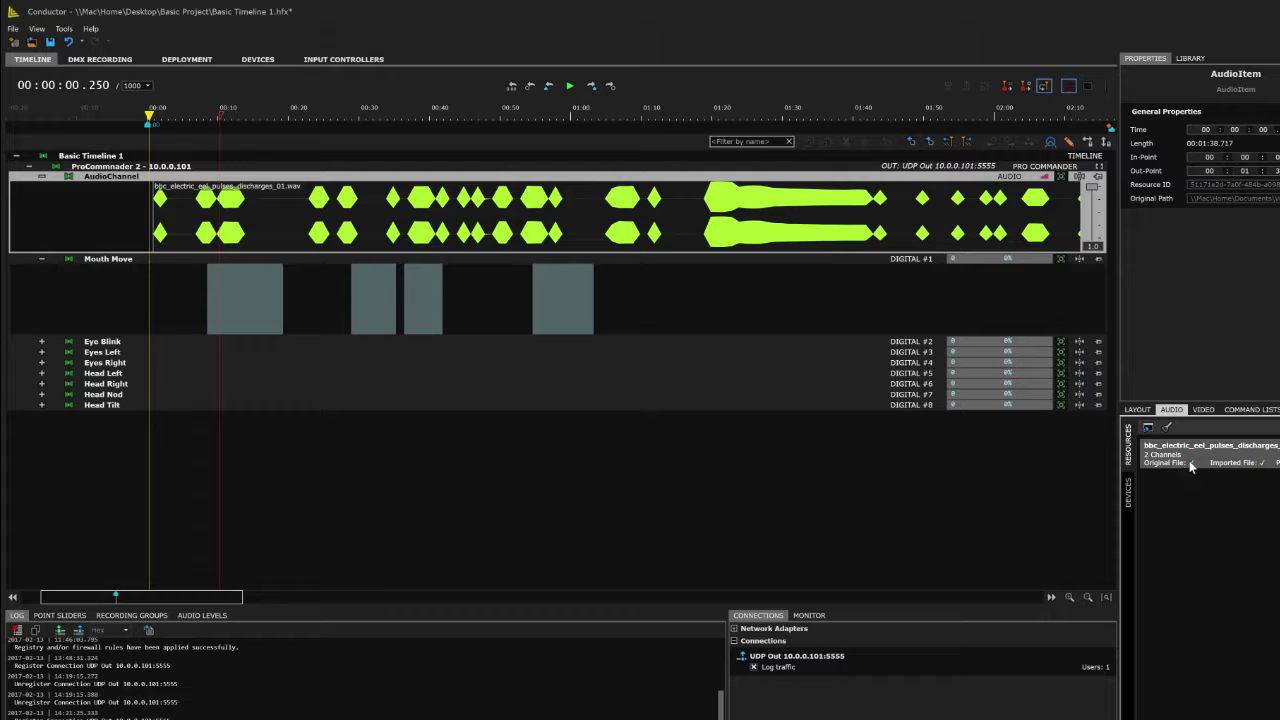
{"action": "left_click", "coordinate": [943, 217]}
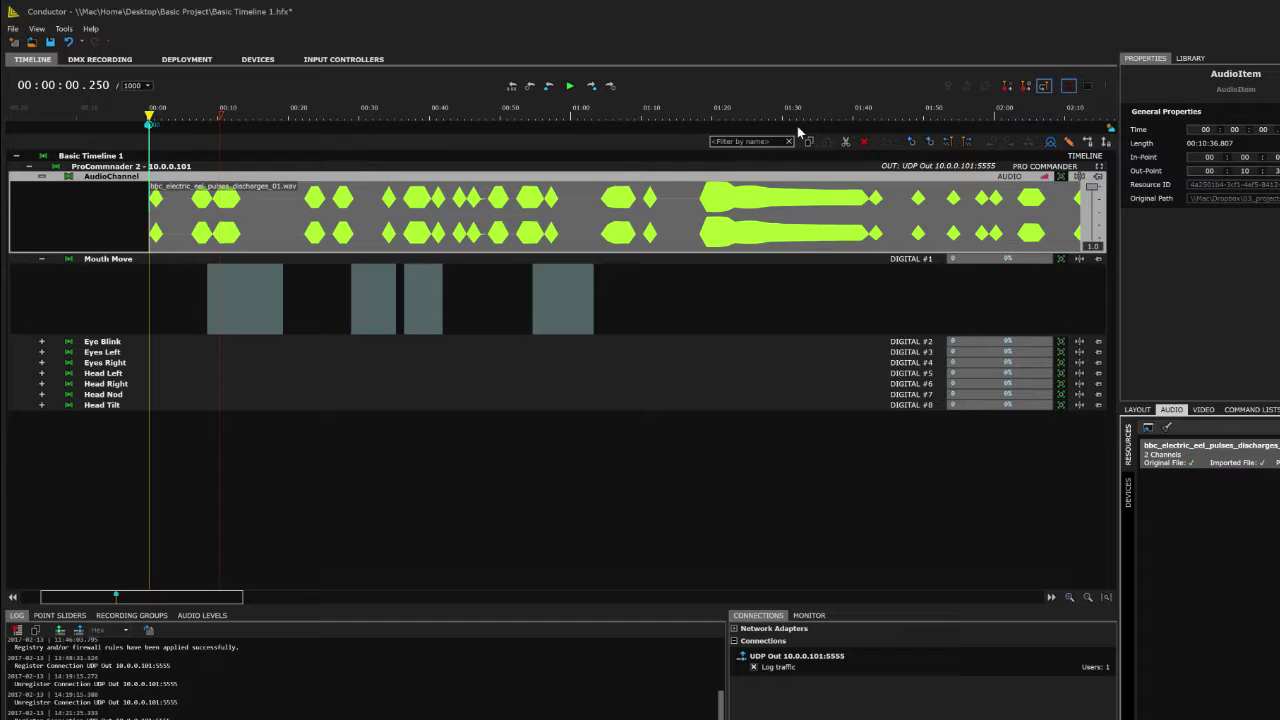
{"action": "left_click", "coordinate": [847, 142]}
{"action": "left_click", "coordinate": [1247, 451]}
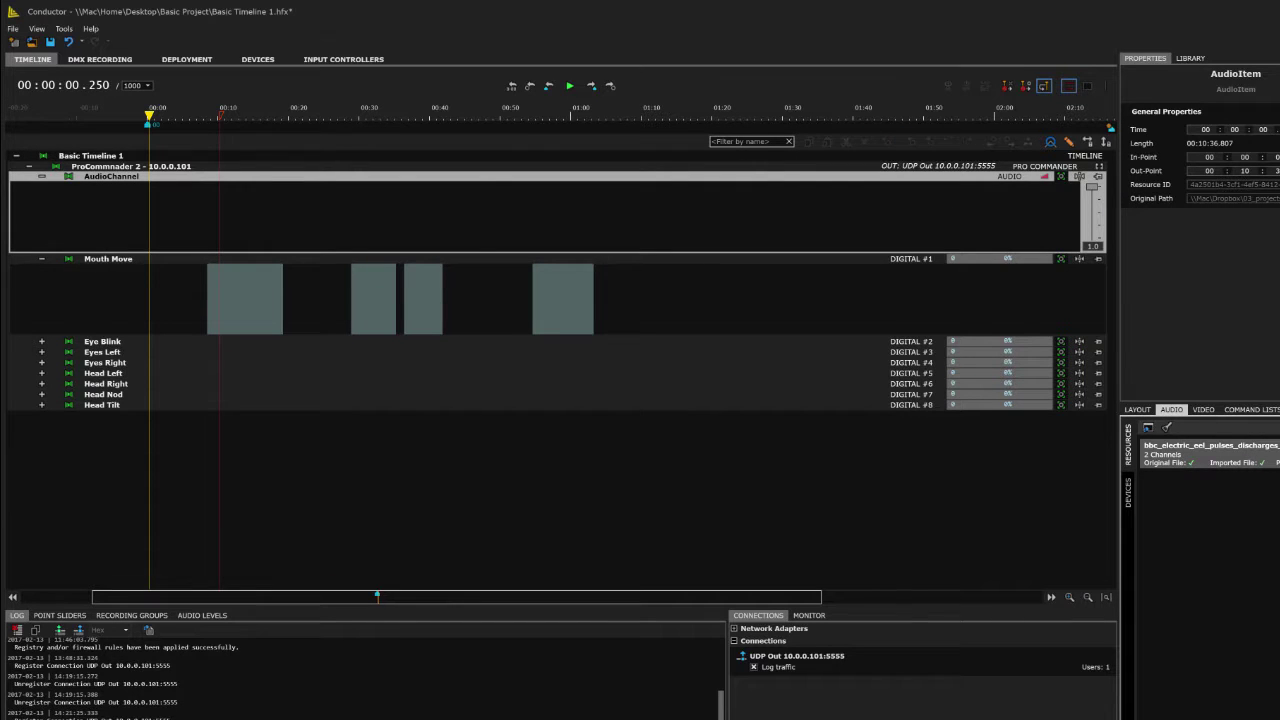
{"action": "mouse_move", "coordinate": [250, 213]}
{"action": "left_mouse_down"}
{"action": "mouse_move", "coordinate": [184, 210]}
{"action": "mouse_move", "coordinate": [255, 210]}
{"action": "left_mouse_up"}
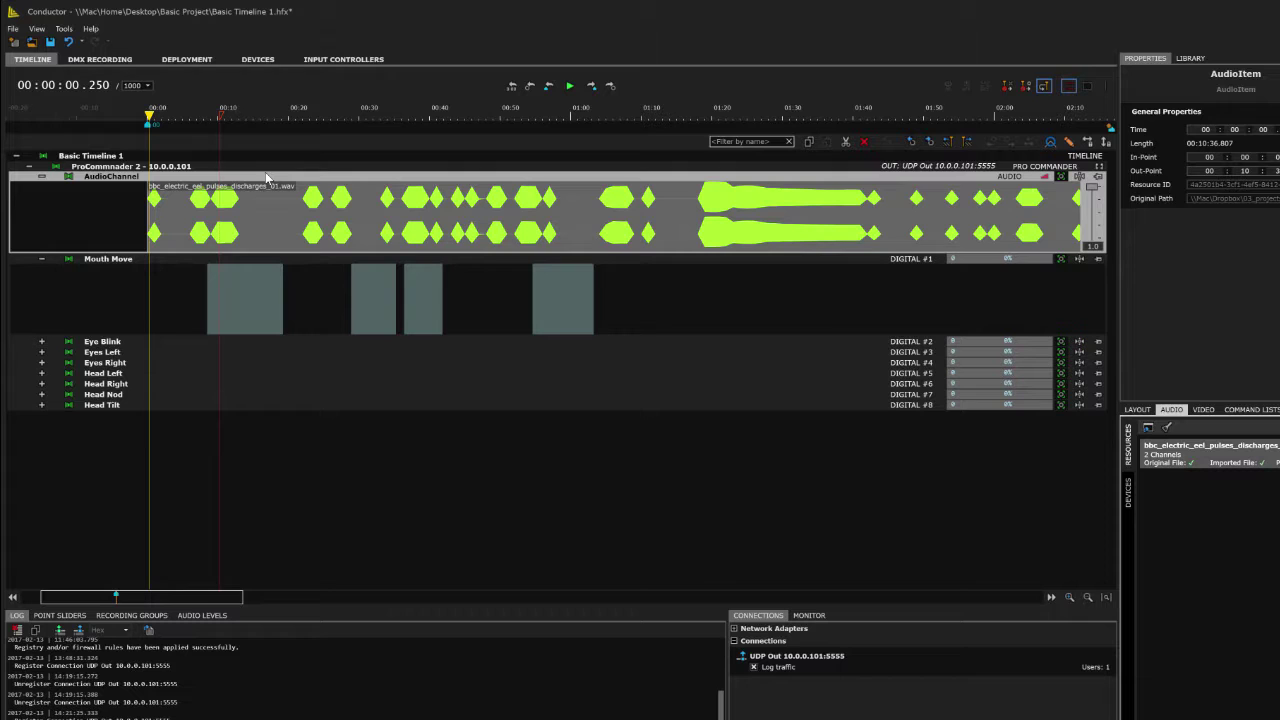
Select the AudioChannel and examine how its muxer routes inputs to outputs.
{"action": "left_click", "coordinate": [268, 183]}
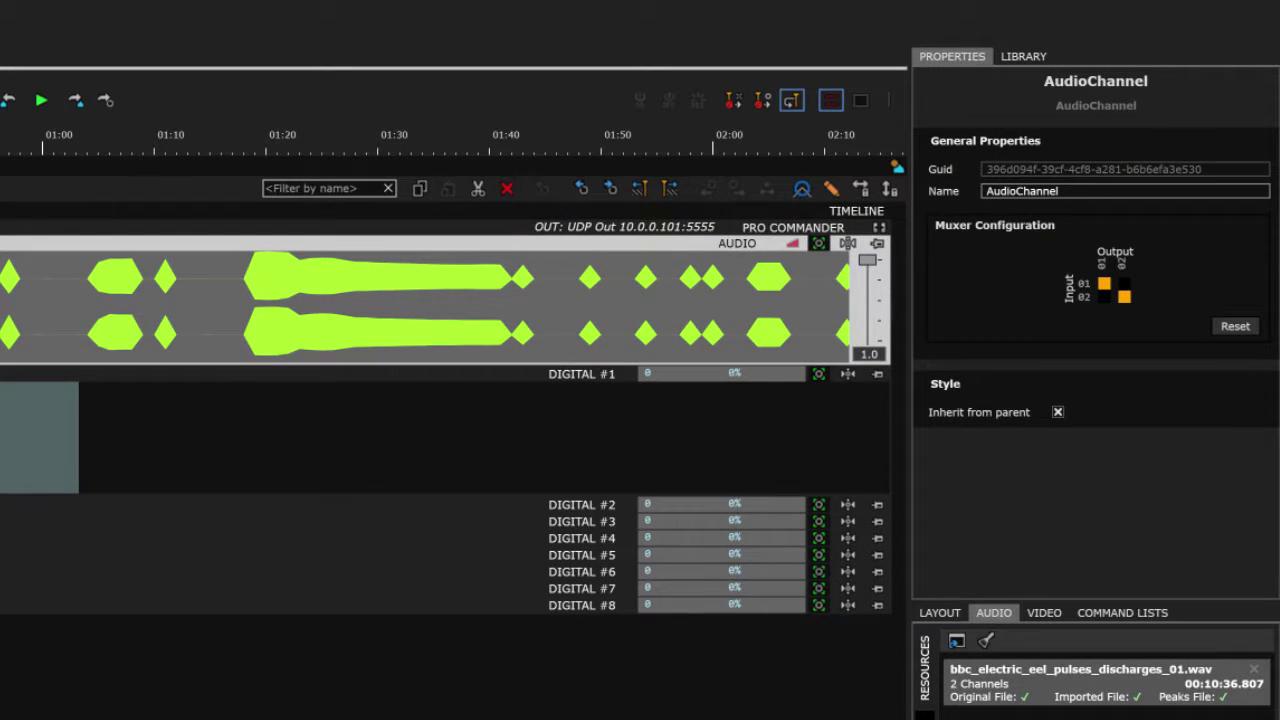
{"action": "left_click", "coordinate": [1098, 303]}
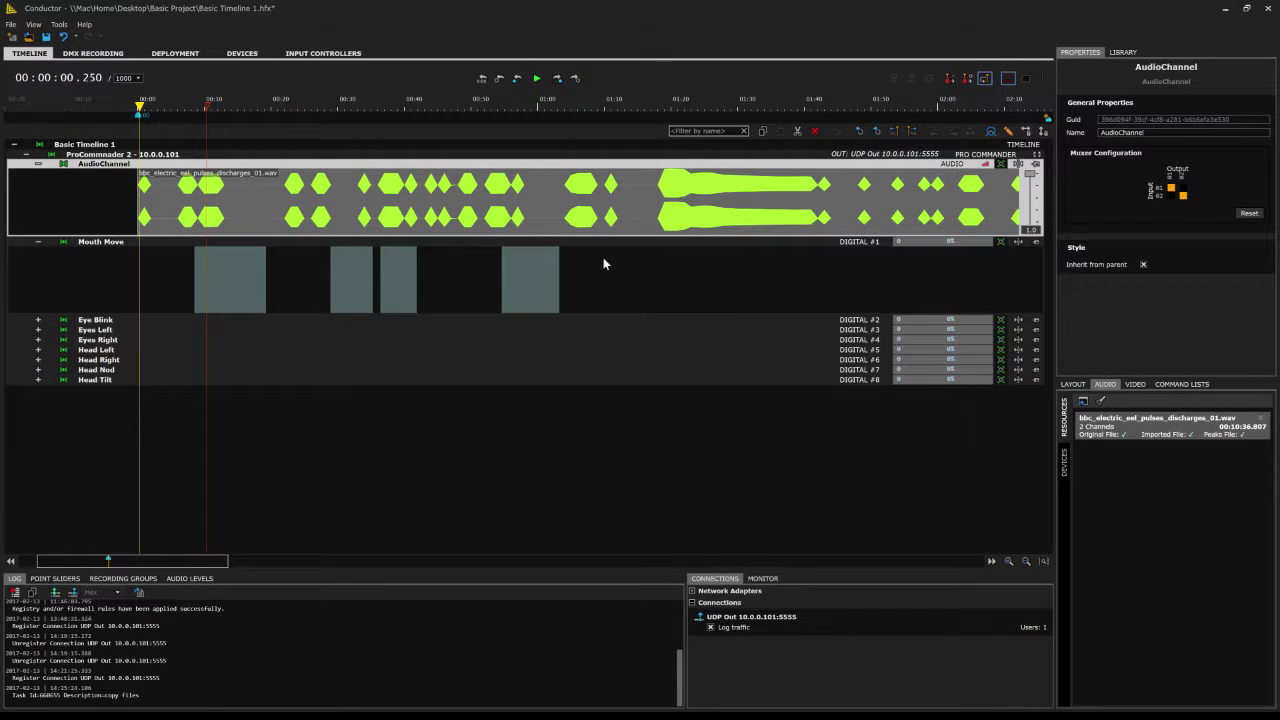
Expand the Eye Blink channel and program two on-blocks, from about 0:41 to 0:45 and from about 0:48 to 1:03.
{"action": "left_click", "coordinate": [38, 320]}
{"action": "left_click", "coordinate": [557, 367]}
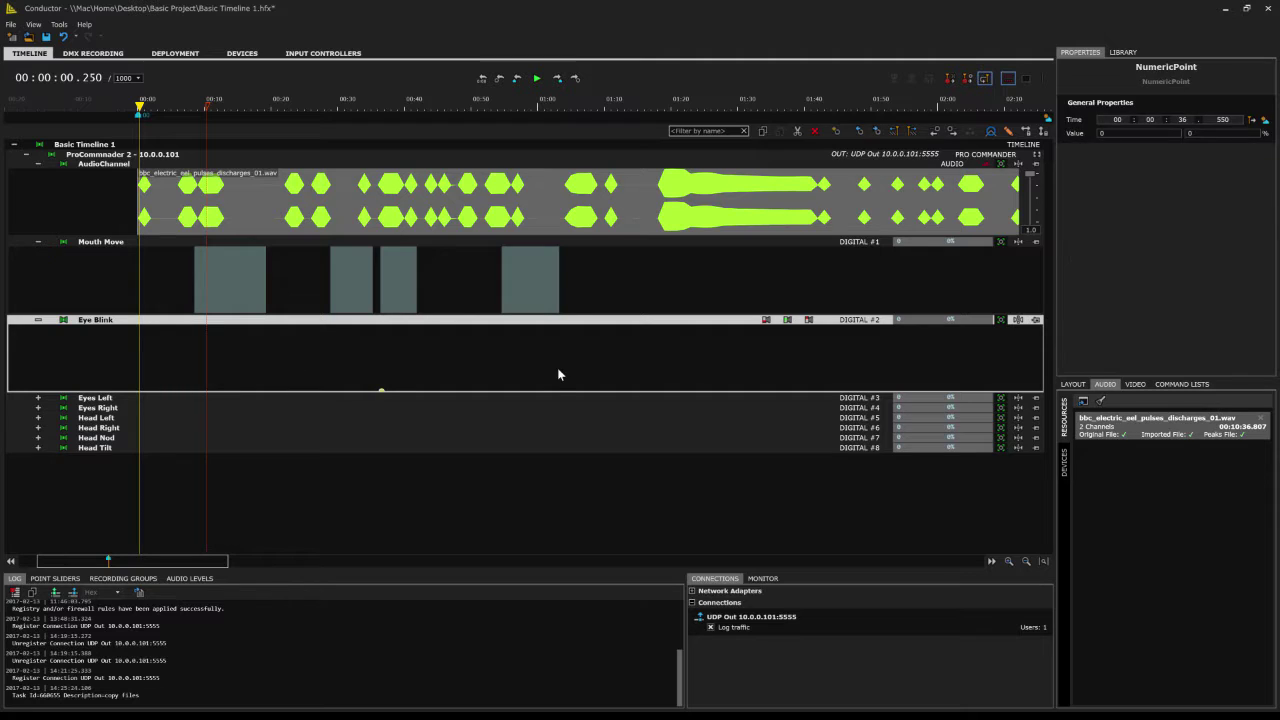
{"action": "left_click", "coordinate": [461, 344]}
{"action": "left_click", "coordinate": [403, 365]}
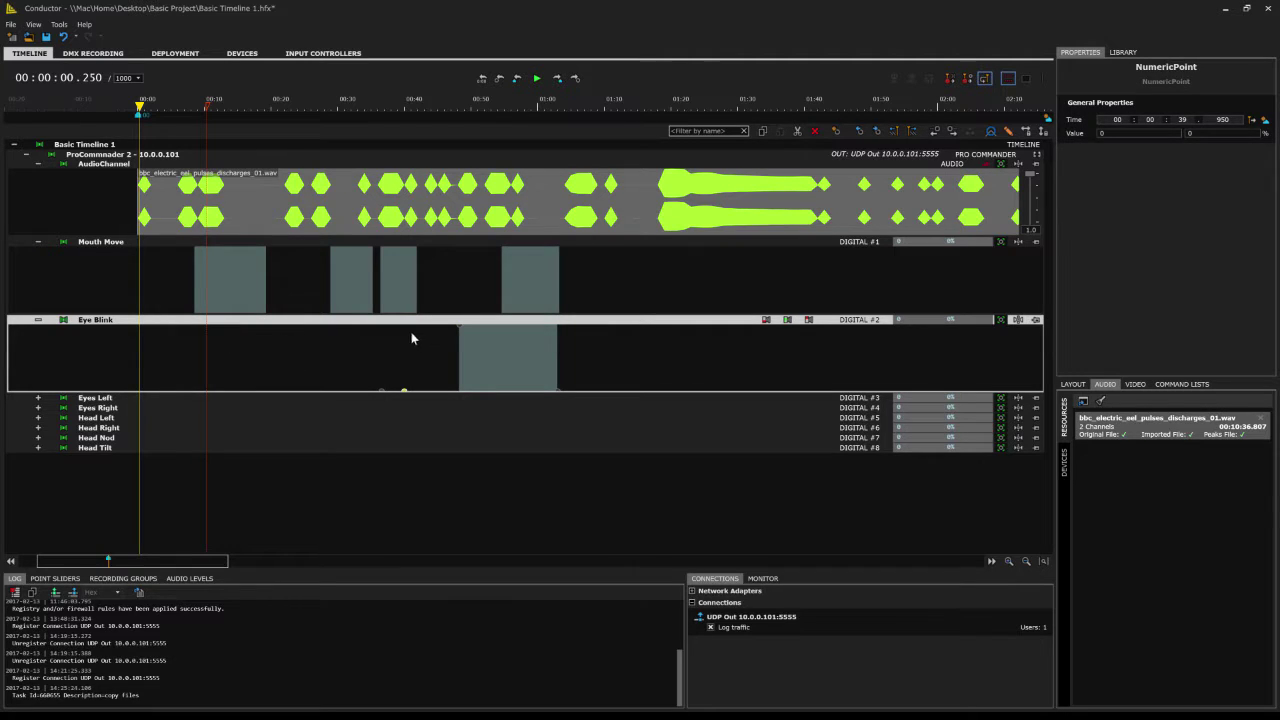
{"action": "left_click", "coordinate": [413, 337]}
{"action": "left_click", "coordinate": [443, 374]}
Add a third on-block to the Eye Blink channel from about 1:22 to 1:26, preceded by an off point.
{"action": "left_click", "coordinate": [665, 388]}
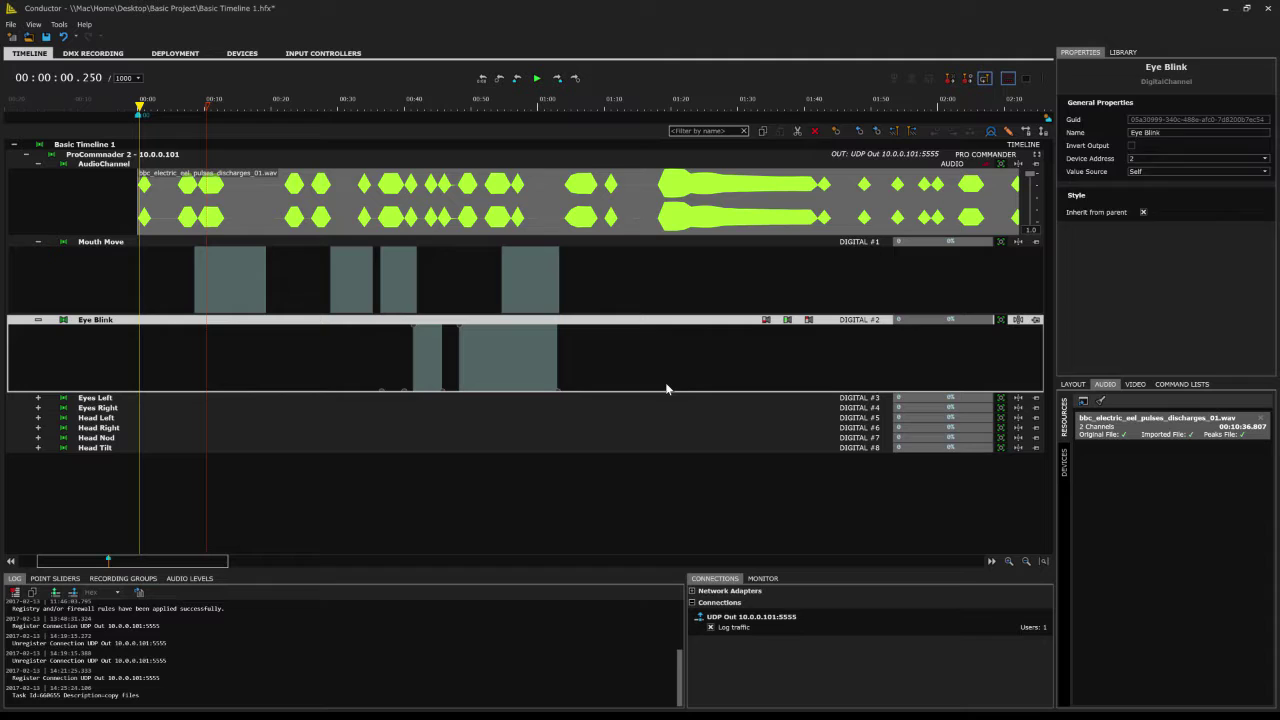
{"action": "left_click", "coordinate": [687, 341]}
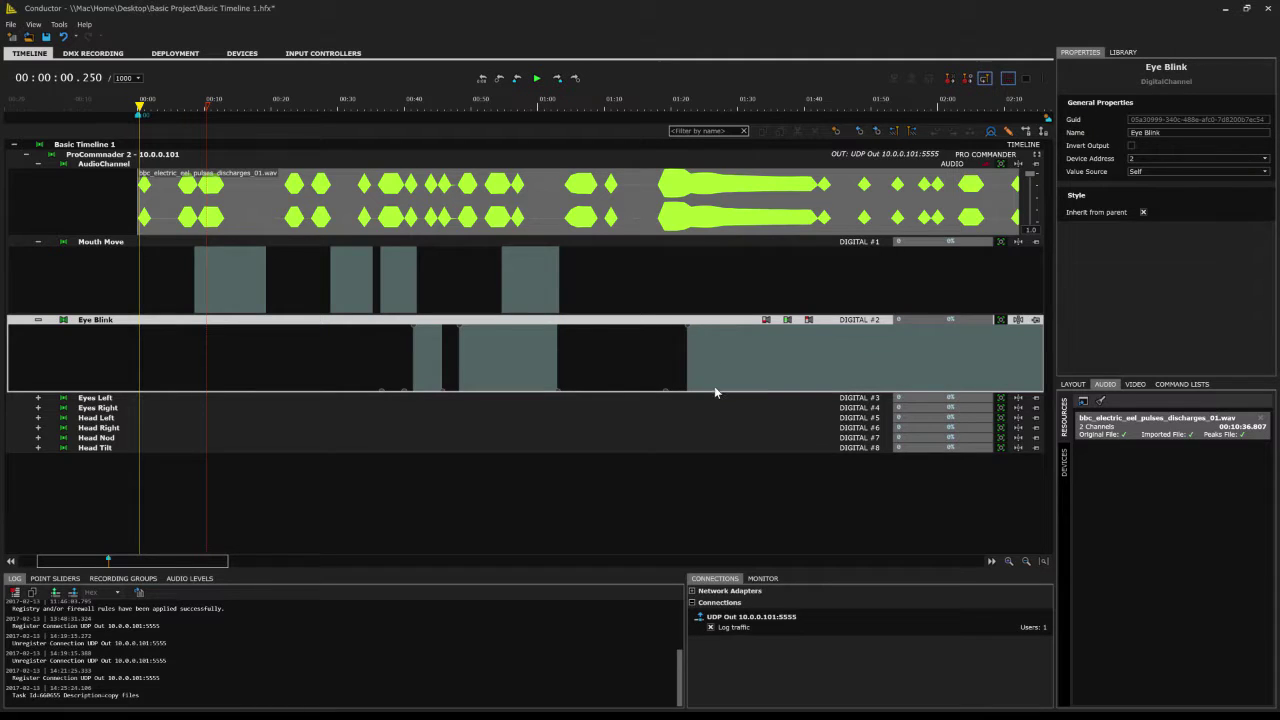
{"action": "left_click", "coordinate": [714, 387]}
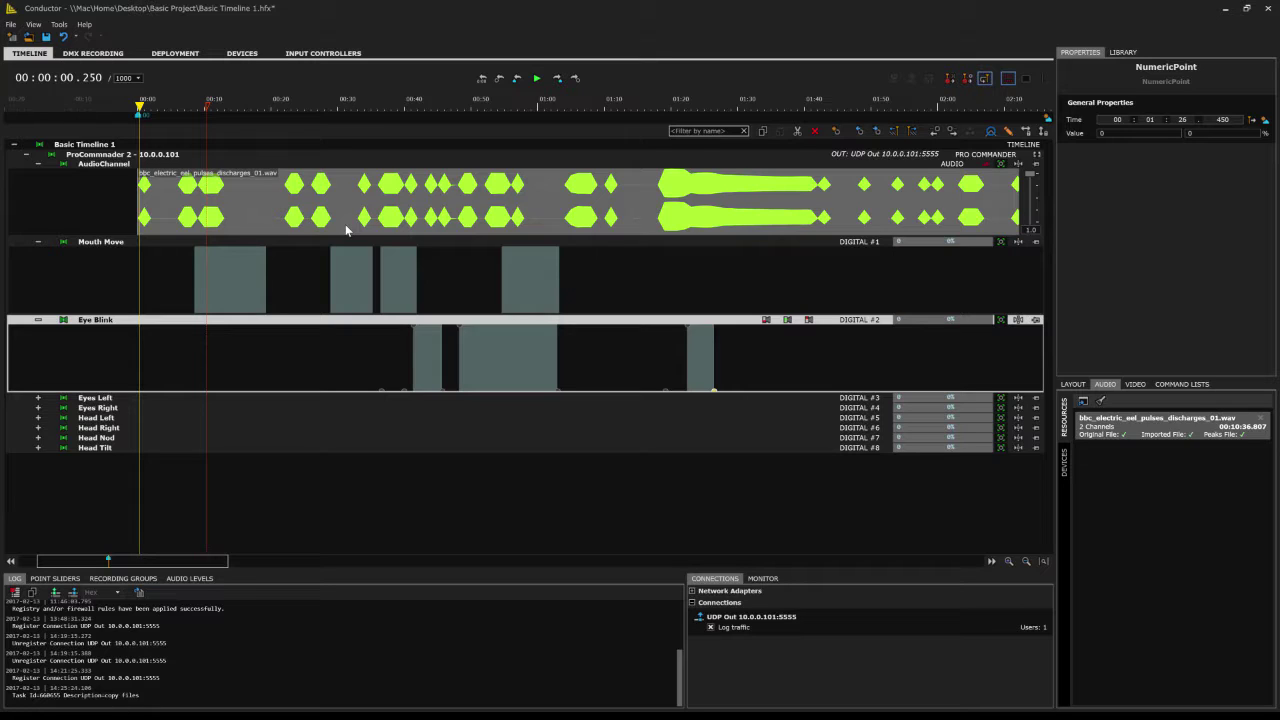
Play and stop the timeline, return the locator to zero, and play it again from the start before stopping.
{"action": "left_click", "coordinate": [536, 78]}
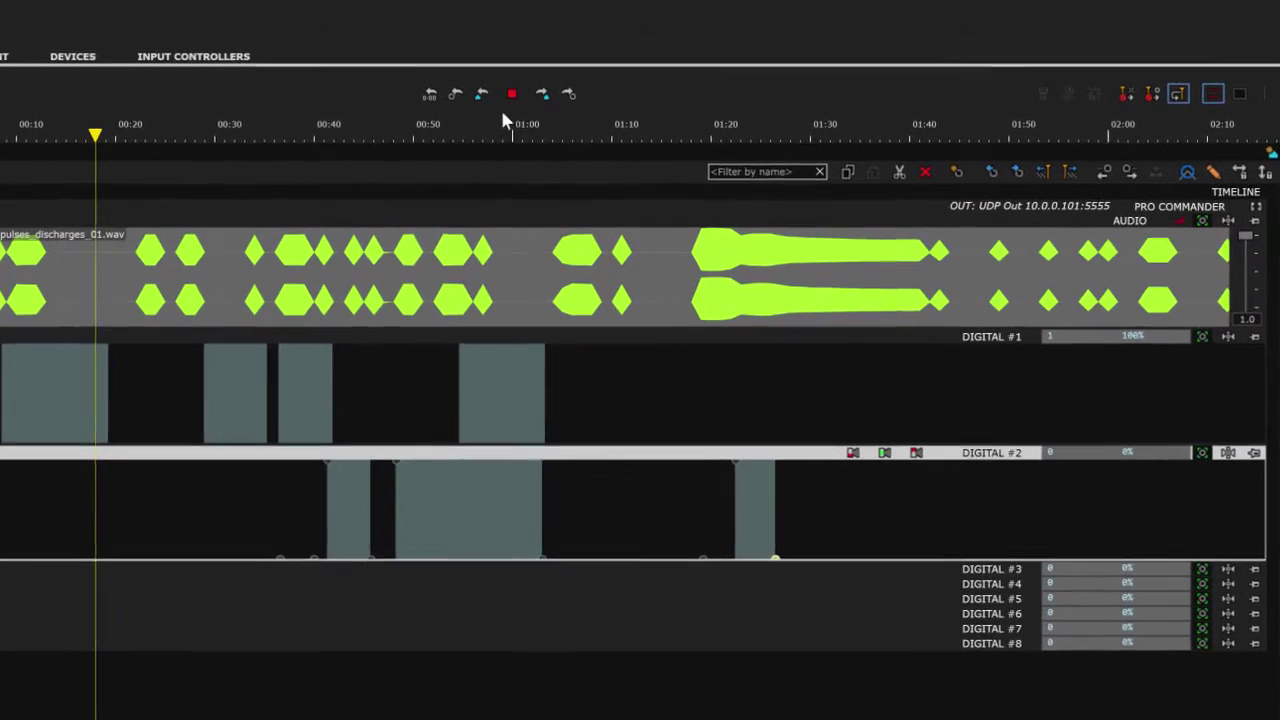
{"action": "left_click", "coordinate": [517, 88]}
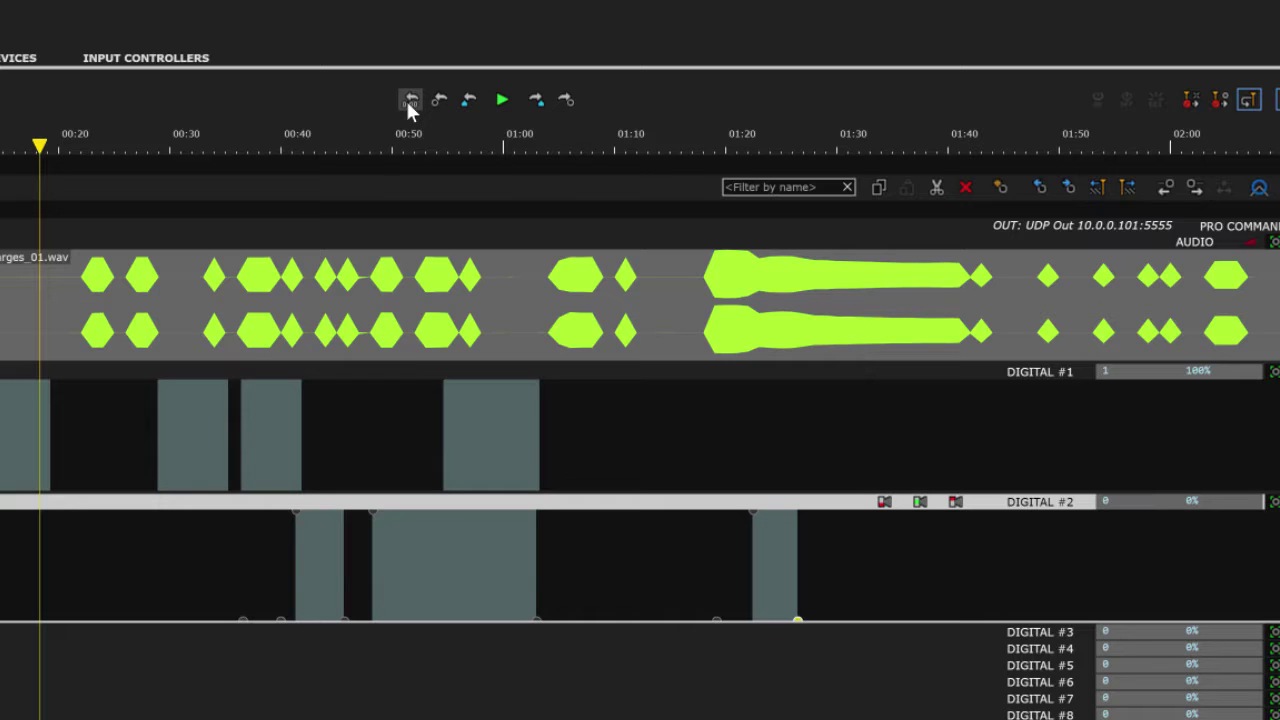
{"action": "left_click", "coordinate": [409, 99]}
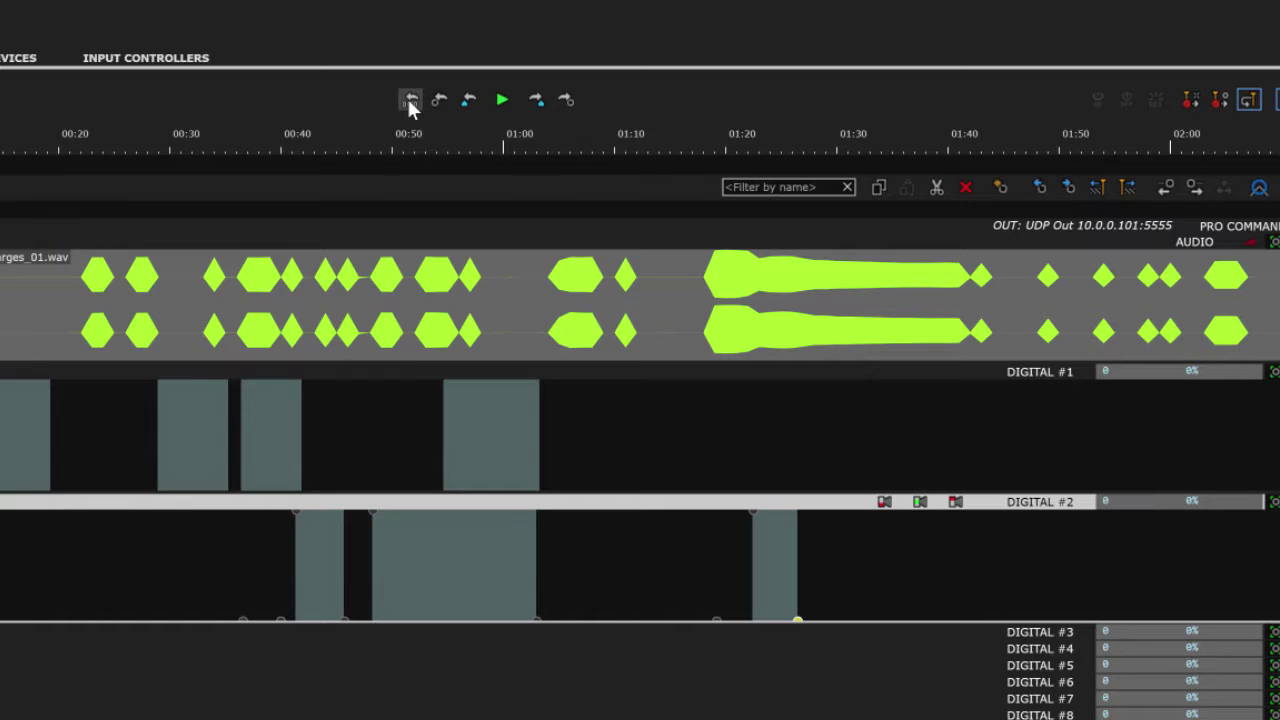
{"action": "left_click", "coordinate": [505, 103]}
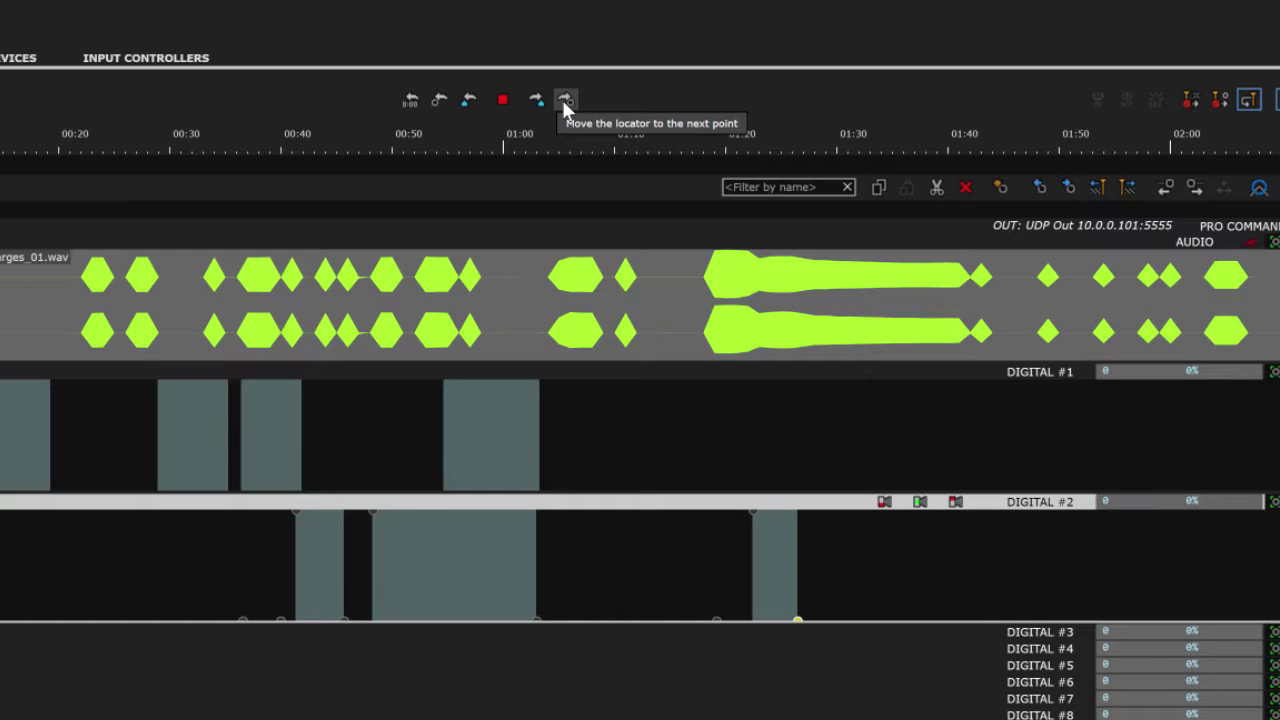
{"action": "left_click", "coordinate": [500, 103]}
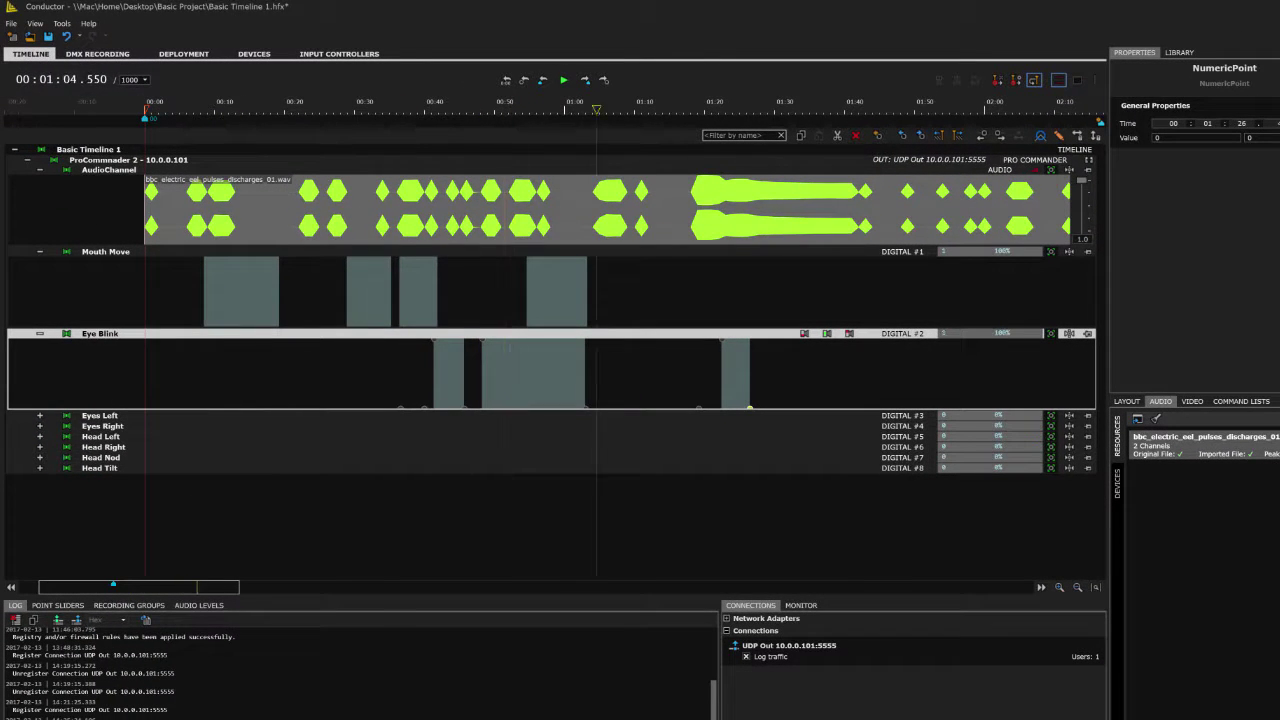
Scrub the locator back to about 0:18 and forward to 1:00, play from there, and jump back to that start point.
{"action": "left_click_drag", "start_coordinate": [597, 108], "coordinate": [259, 108]}
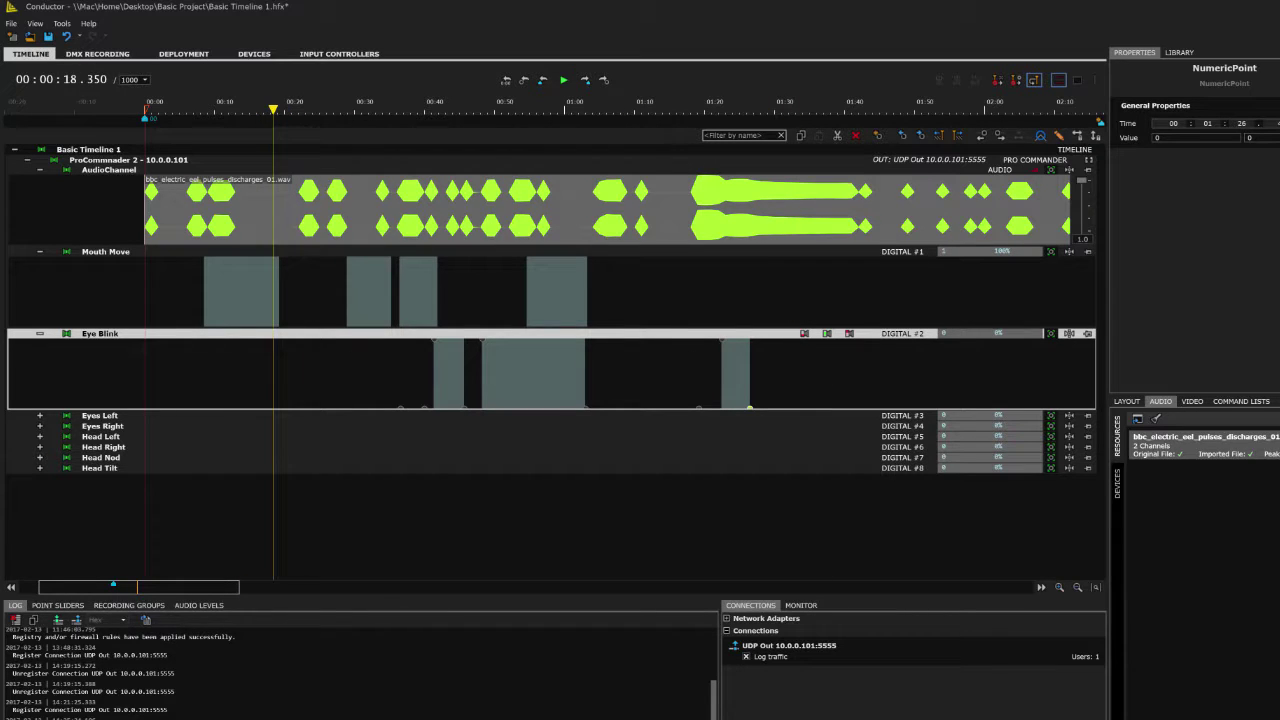
{"action": "left_click_drag", "start_coordinate": [273, 108], "coordinate": [565, 108]}
{"action": "key", "text": "space"}
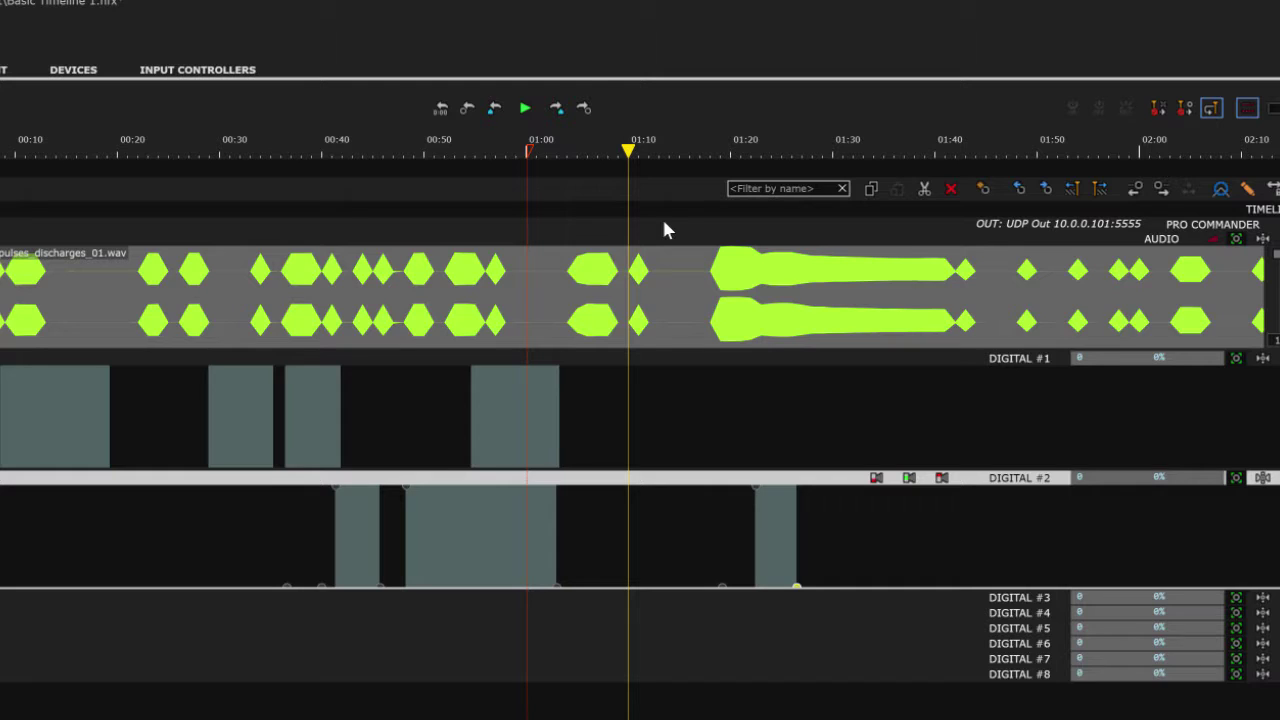
{"action": "key", "text": "space"}
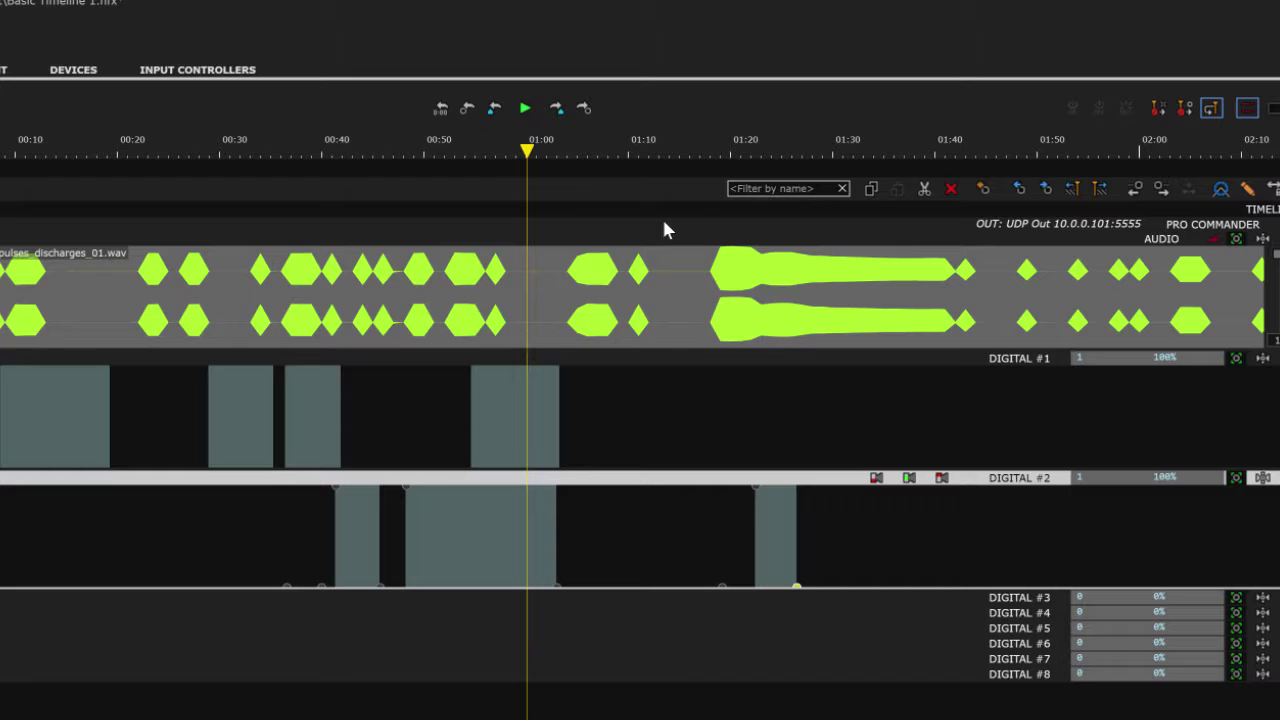
Play from 1:00 and stop at about 1:04, play on from that spot, and jump back to the last start point.
{"action": "key", "text": "space"}
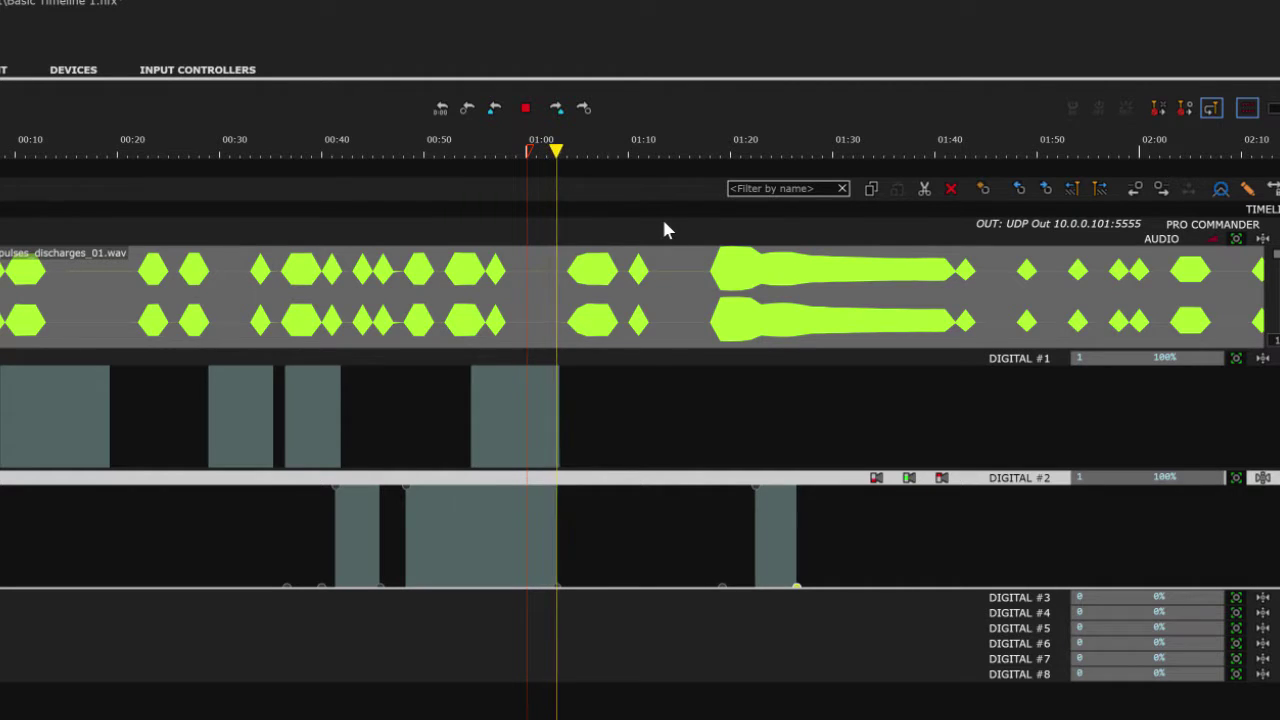
{"action": "key", "text": "space"}
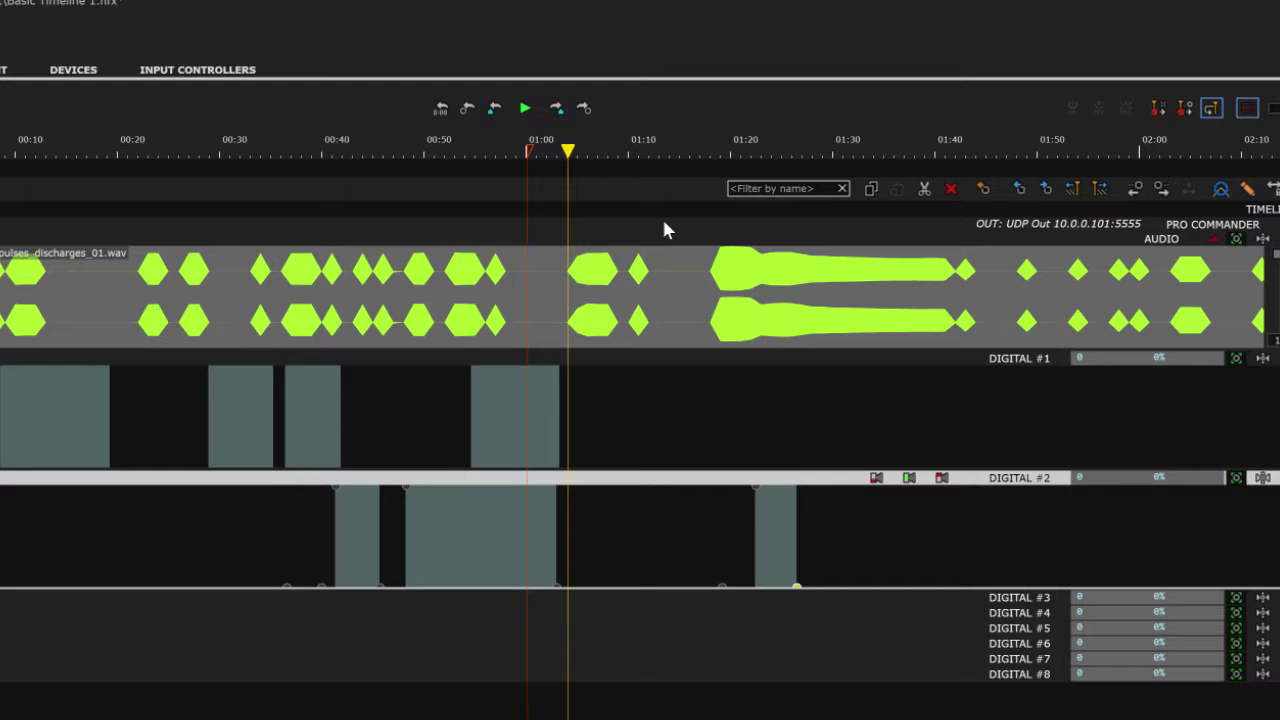
{"action": "key", "text": "space"}
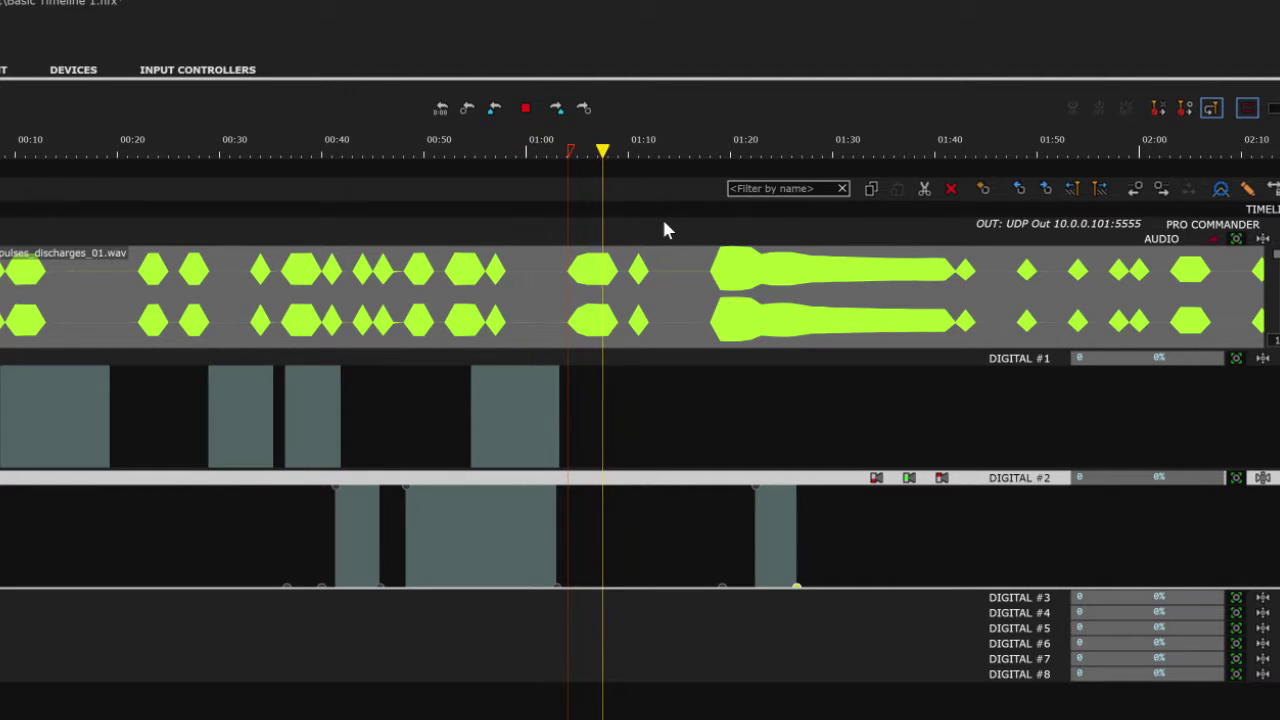
{"action": "key", "text": "space"}
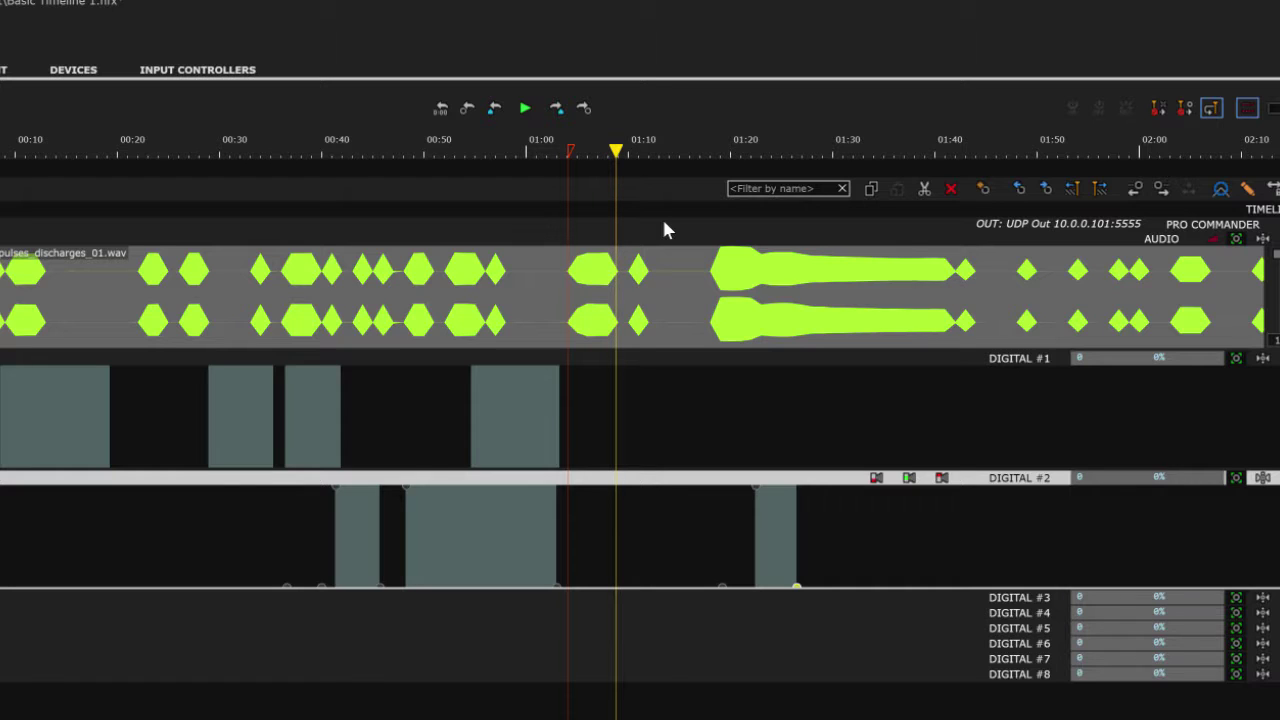
{"action": "key", "text": "Home"}
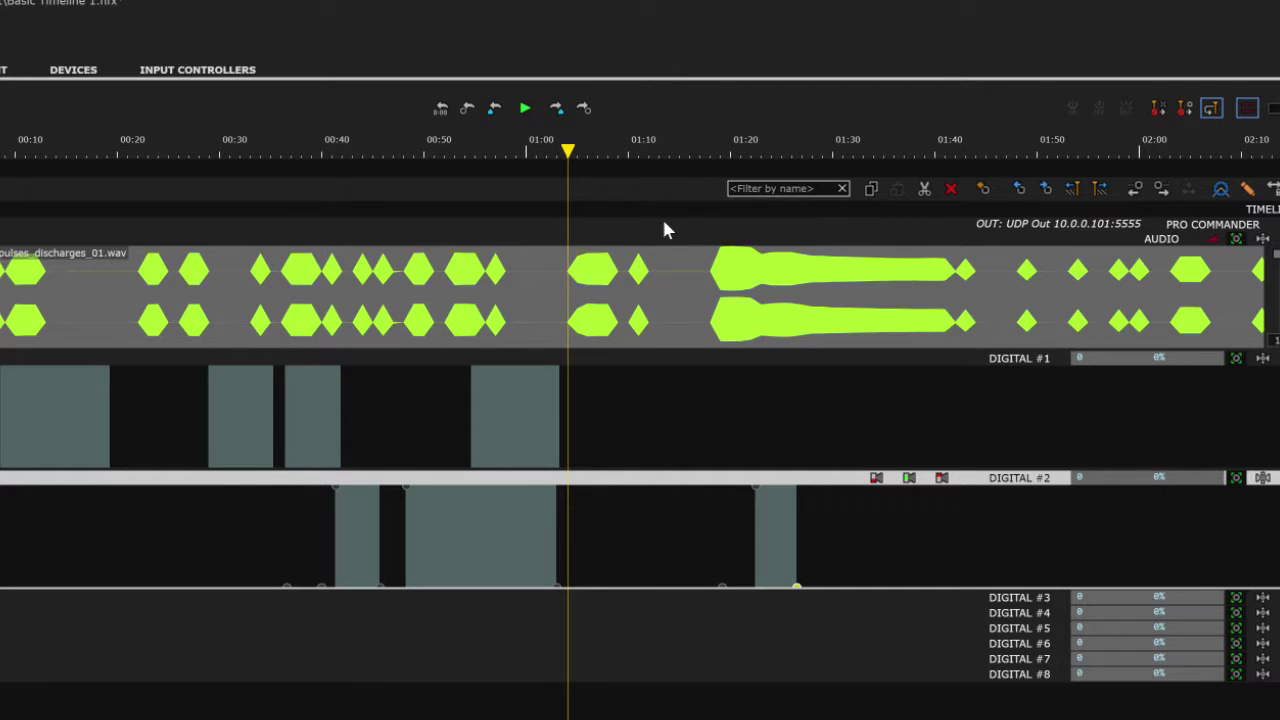
Mark an end point at about 1:11 during playback from 1:04, replay the marked section and return to its start.
{"action": "key", "text": "space"}
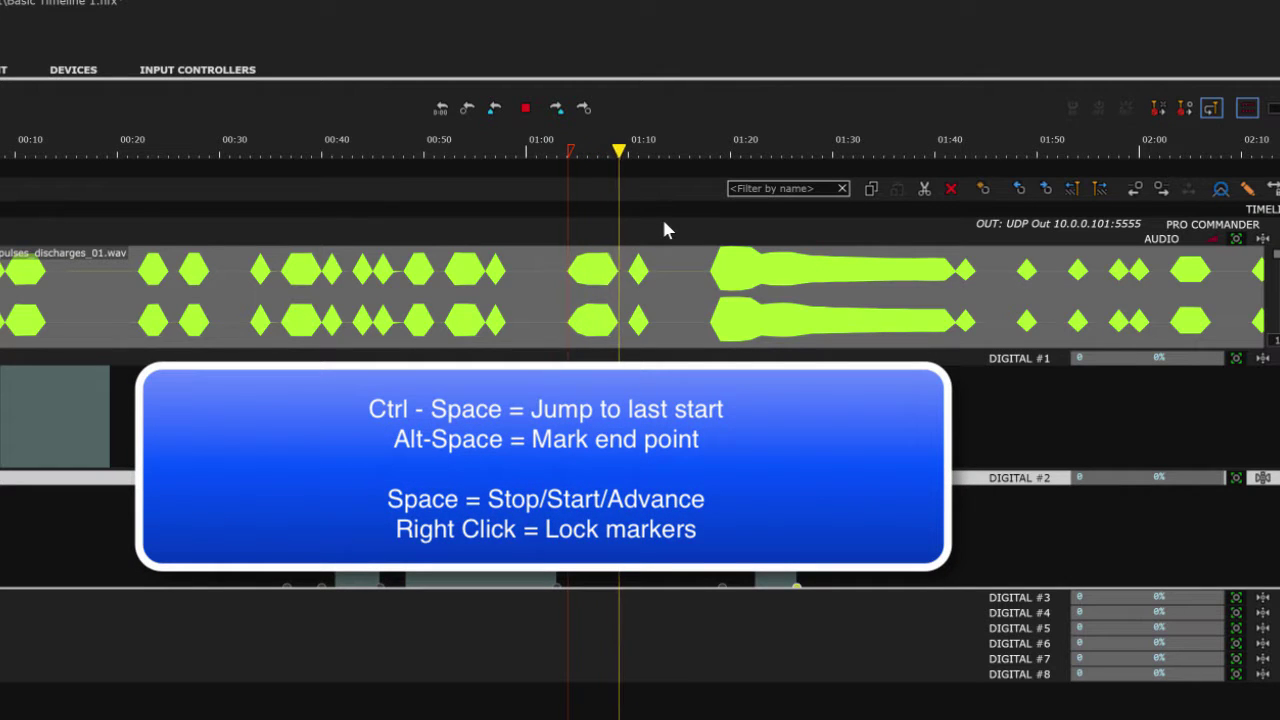
{"action": "key", "text": "alt+space"}
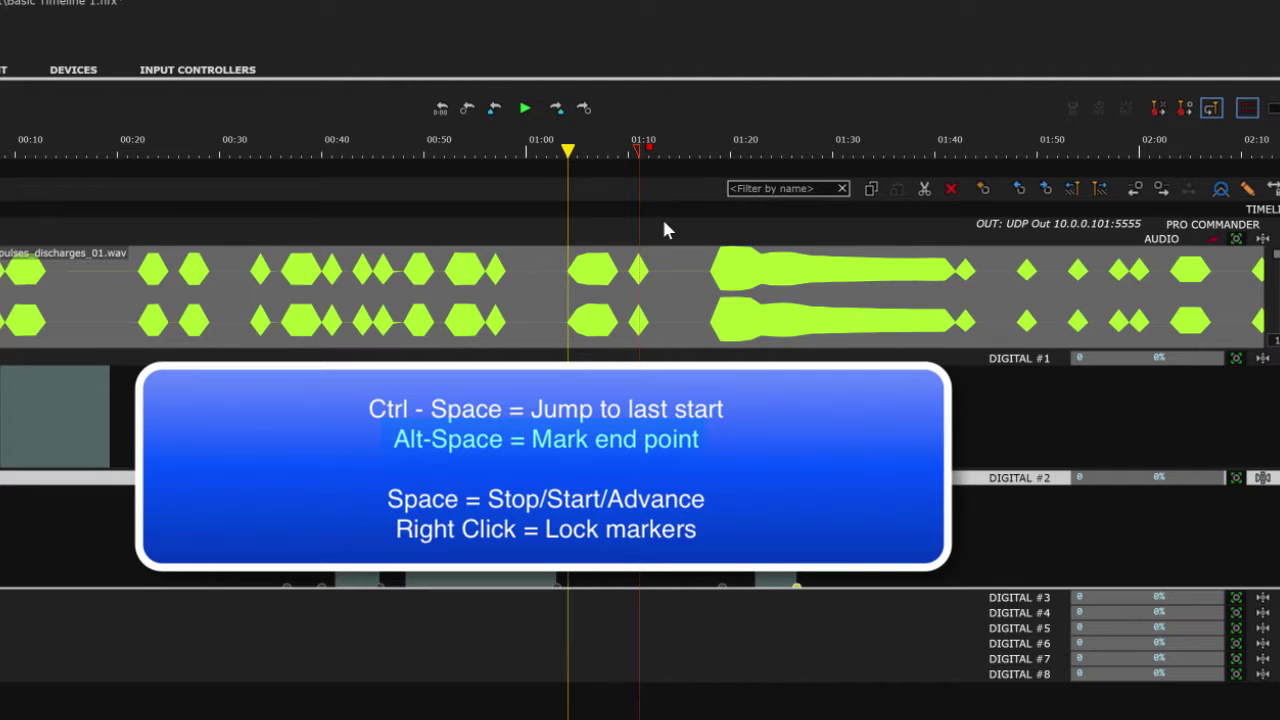
{"action": "key", "text": "space"}
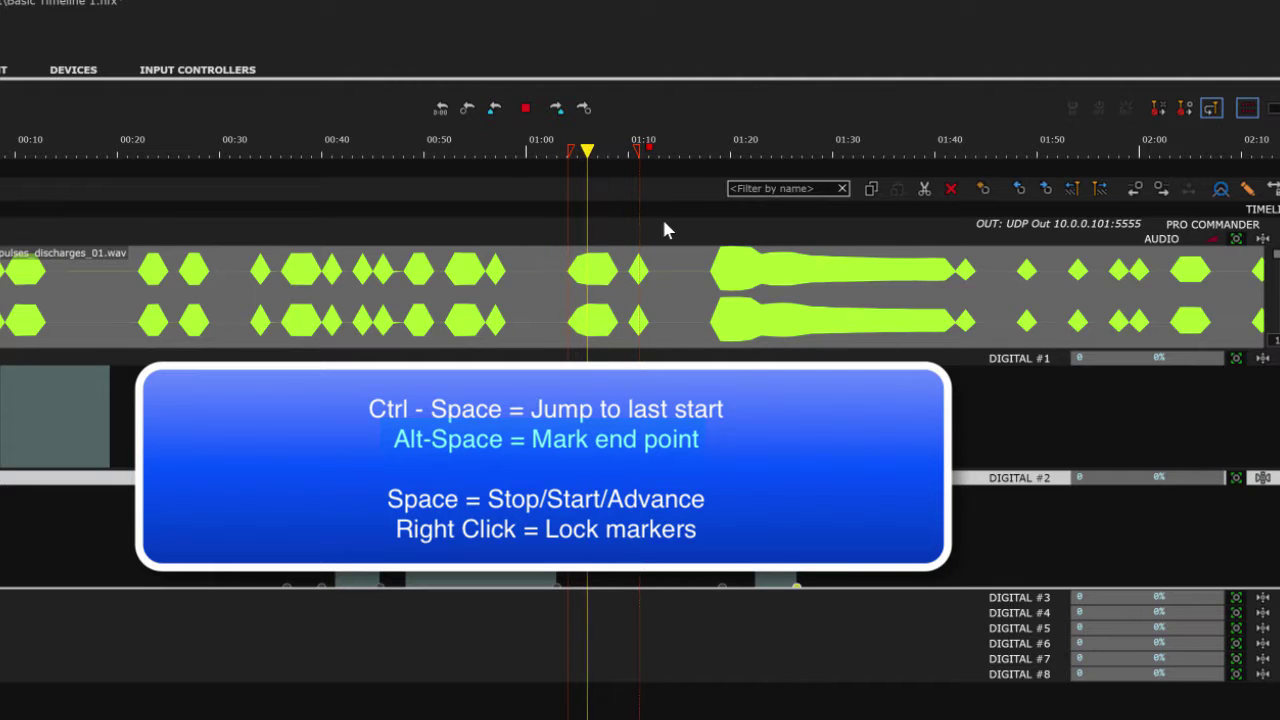
{"action": "key", "text": "space"}
{"action": "key", "text": "ctrl+space"}
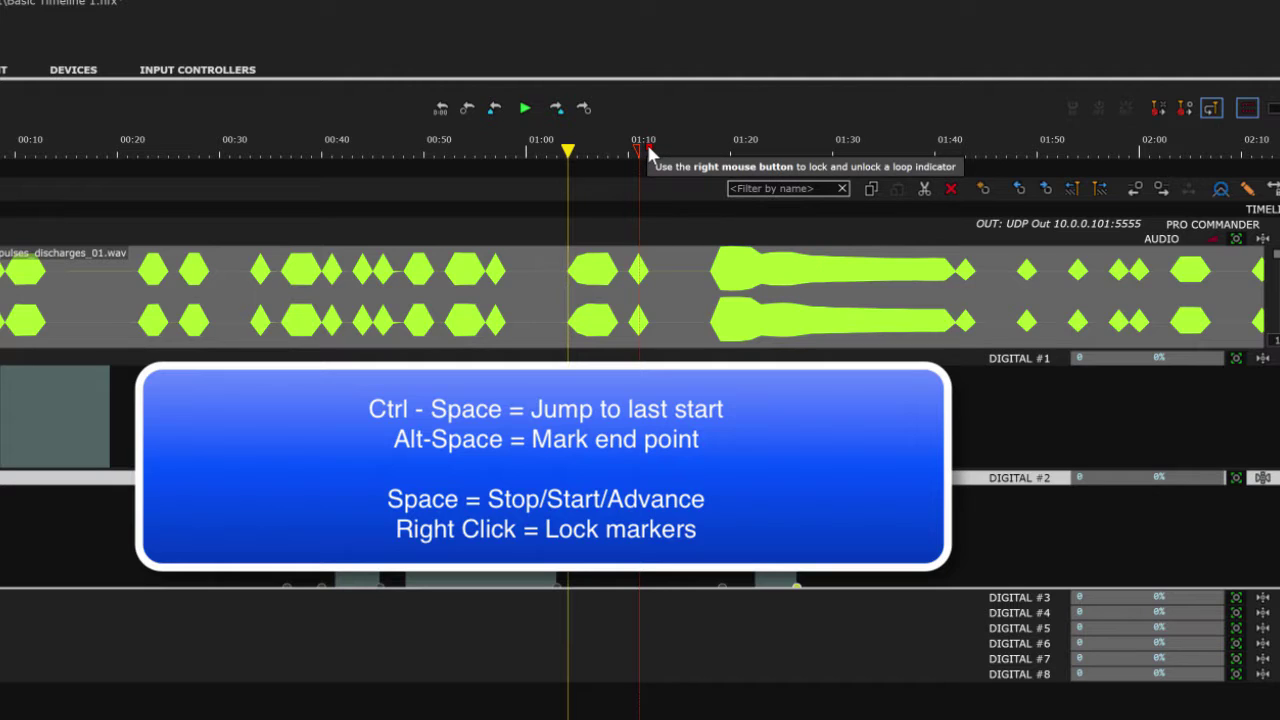
Lock the end marker at about 1:12 with looping on, play the section, and switch the marker back to stopping playback.
{"action": "left_click_drag", "start_coordinate": [648, 150], "coordinate": [656, 150]}
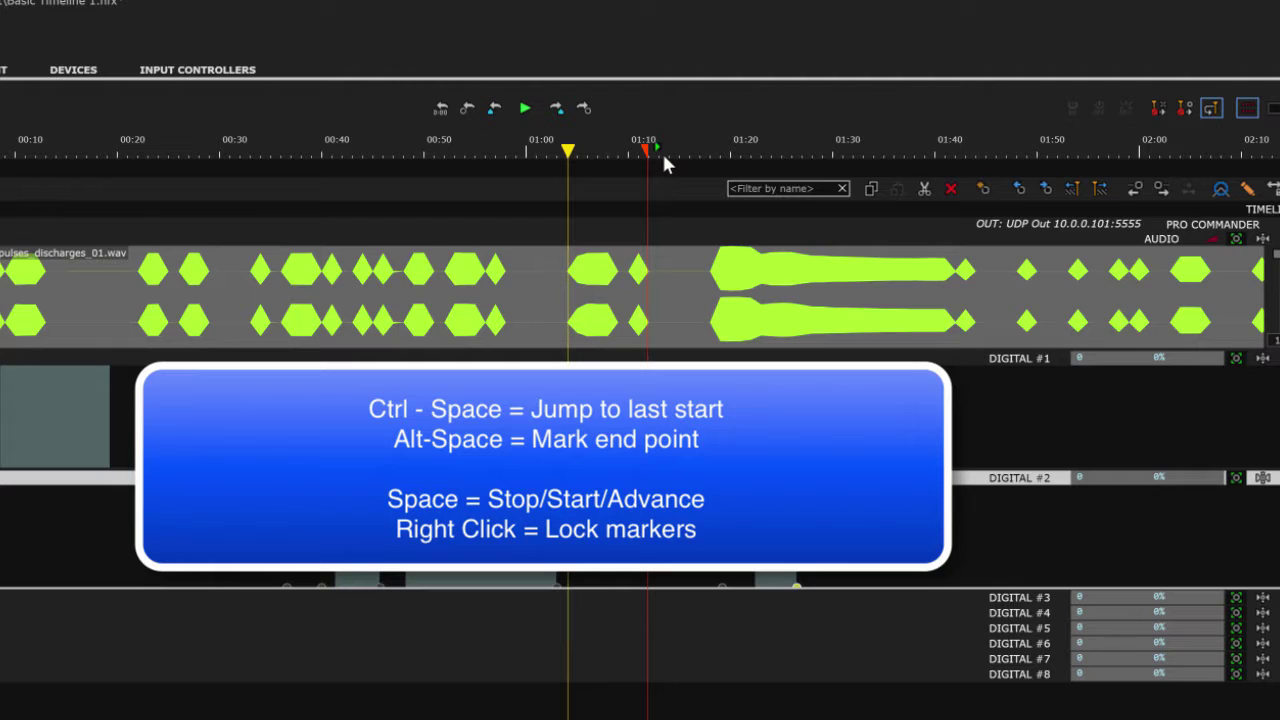
{"action": "key", "text": "space"}
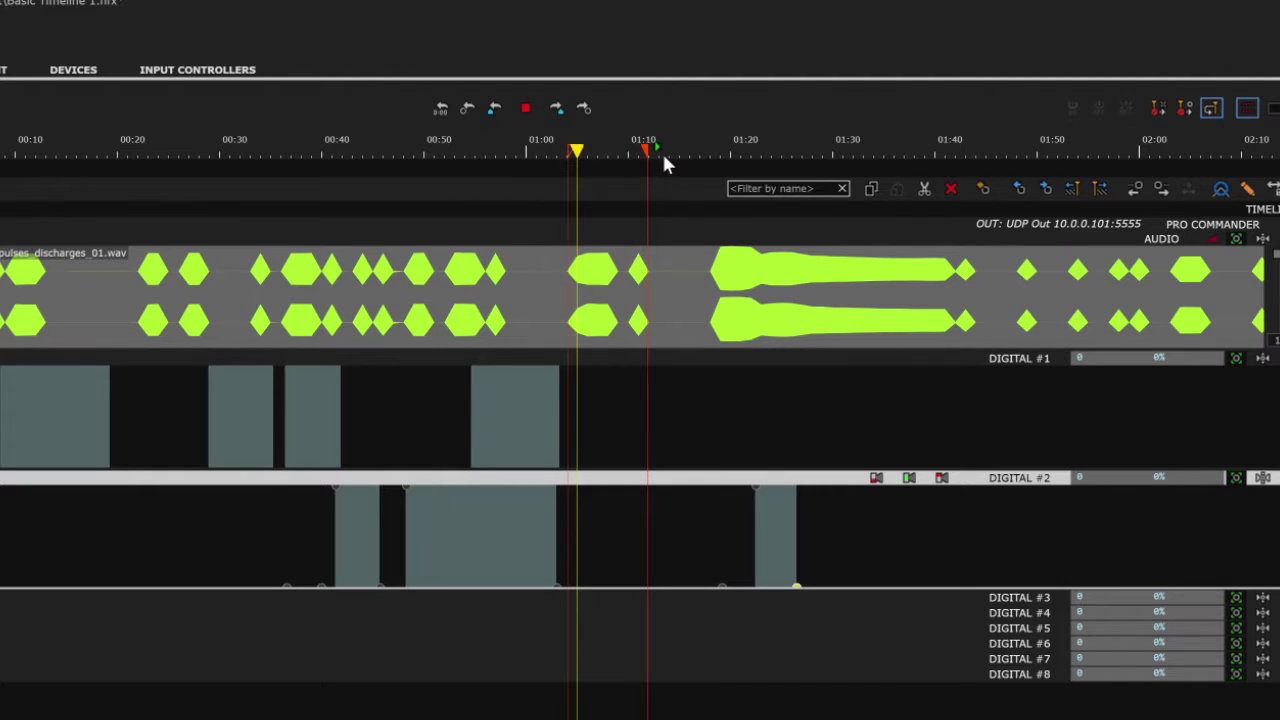
{"action": "left_click", "coordinate": [657, 150]}
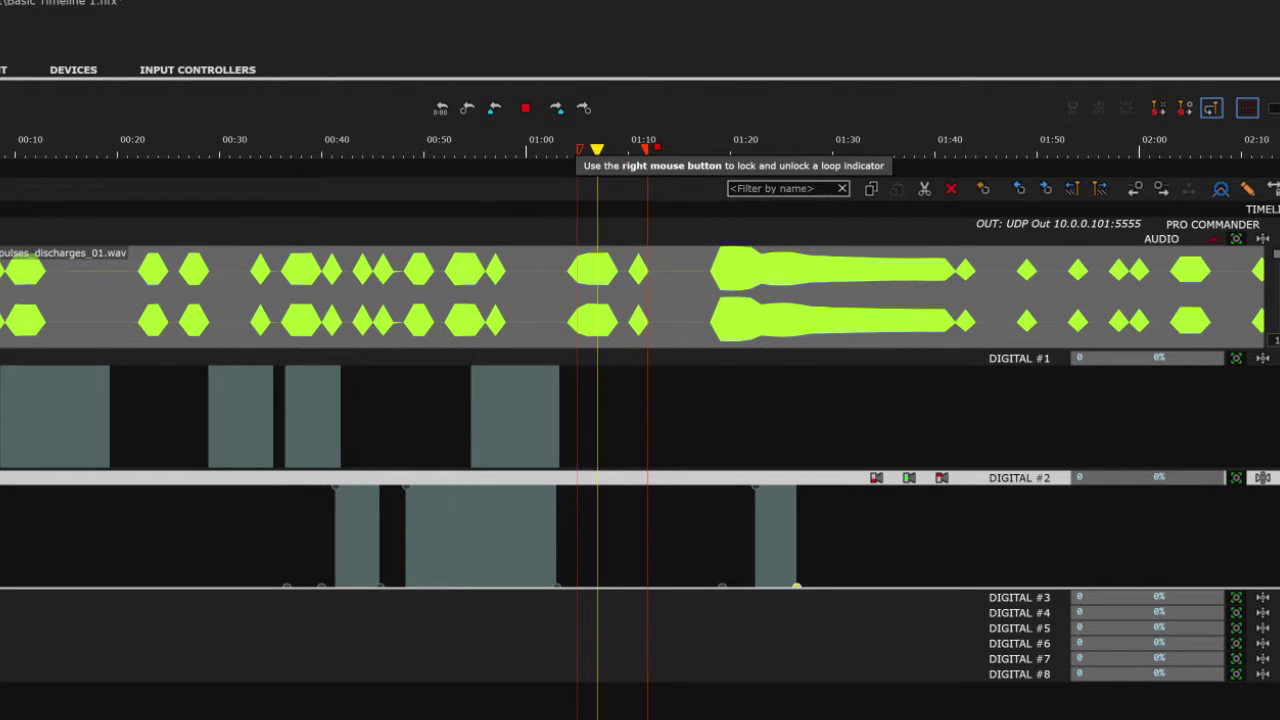
{"action": "key", "text": "space"}
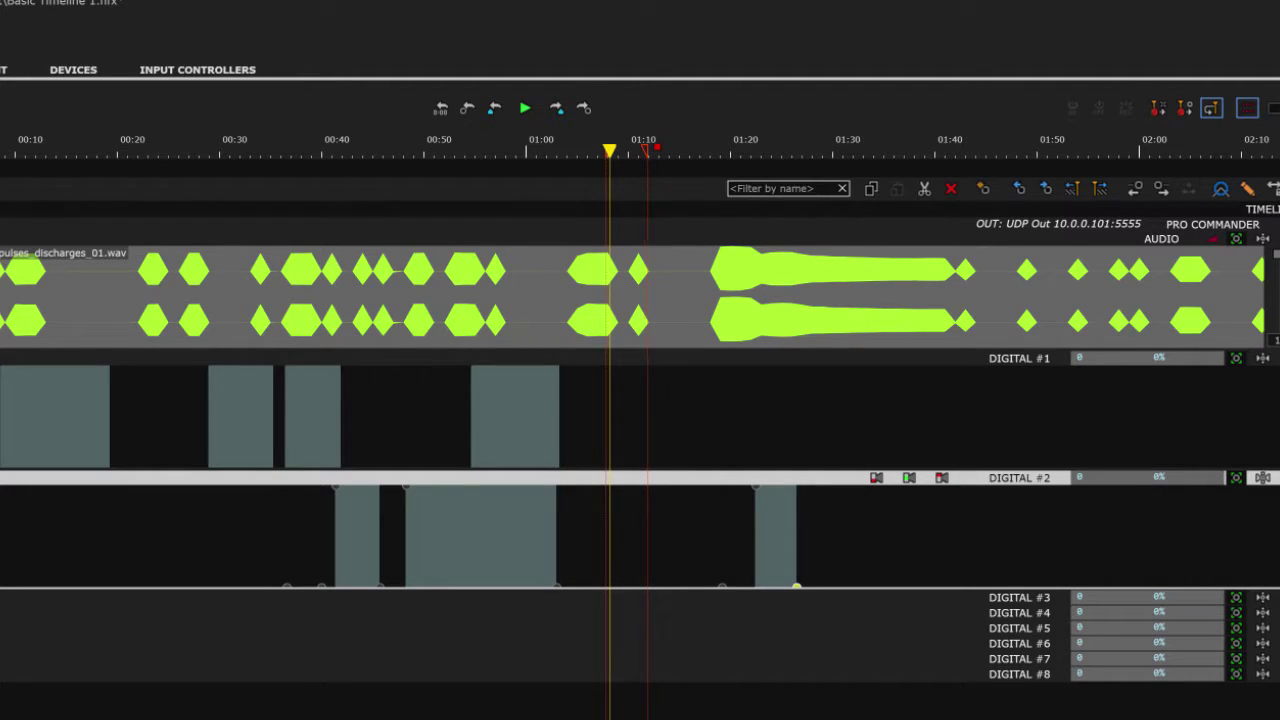
Move the end marker to about 1:19 and play the looped section from a start marker at about 1:08.
{"action": "mouse_move", "coordinate": [656, 150]}
{"action": "left_mouse_down"}
{"action": "mouse_move", "coordinate": [832, 160]}
{"action": "mouse_move", "coordinate": [716, 177]}
{"action": "mouse_move", "coordinate": [717, 150]}
{"action": "left_mouse_up"}
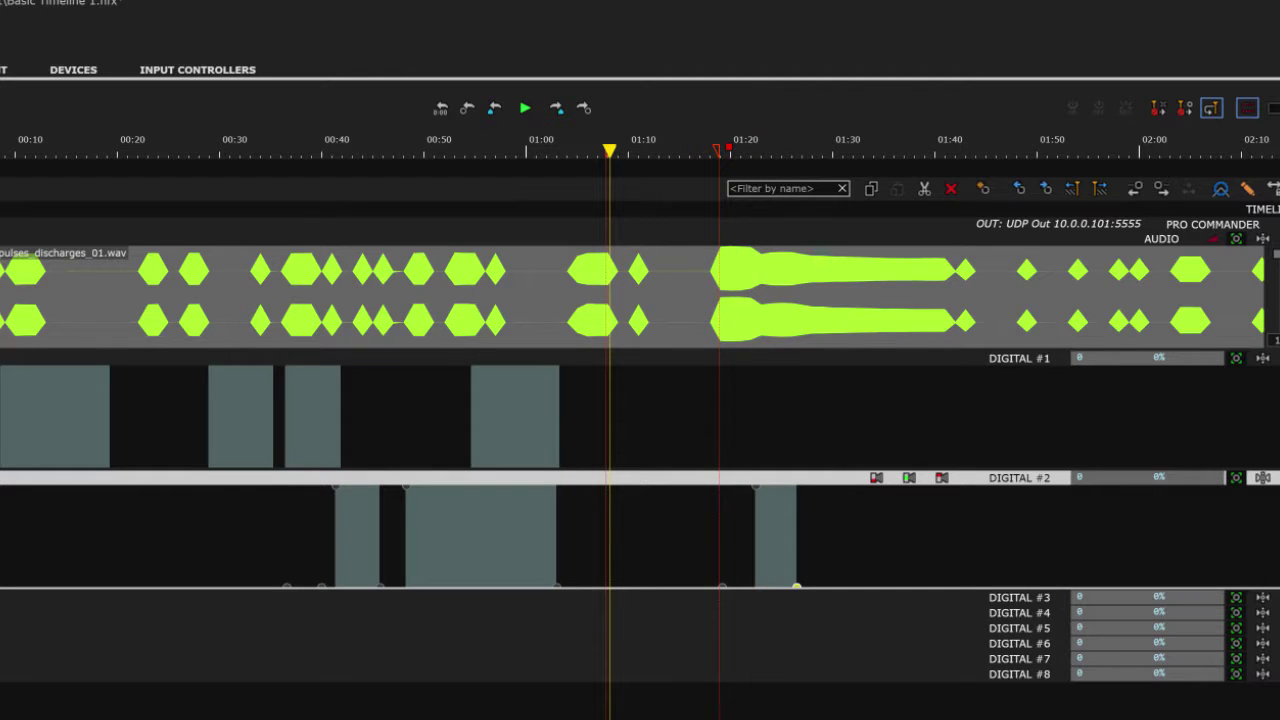
{"action": "left_click", "coordinate": [652, 150]}
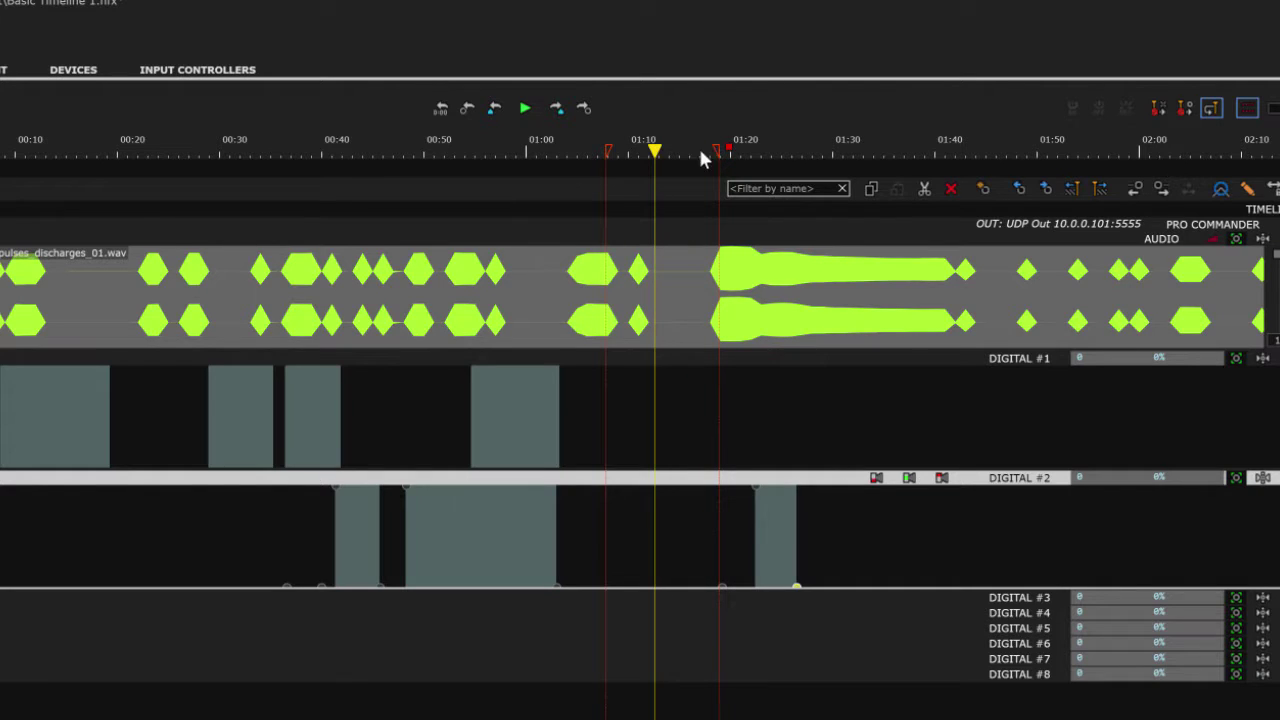
{"action": "left_click_drag", "start_coordinate": [607, 151], "coordinate": [604, 151]}
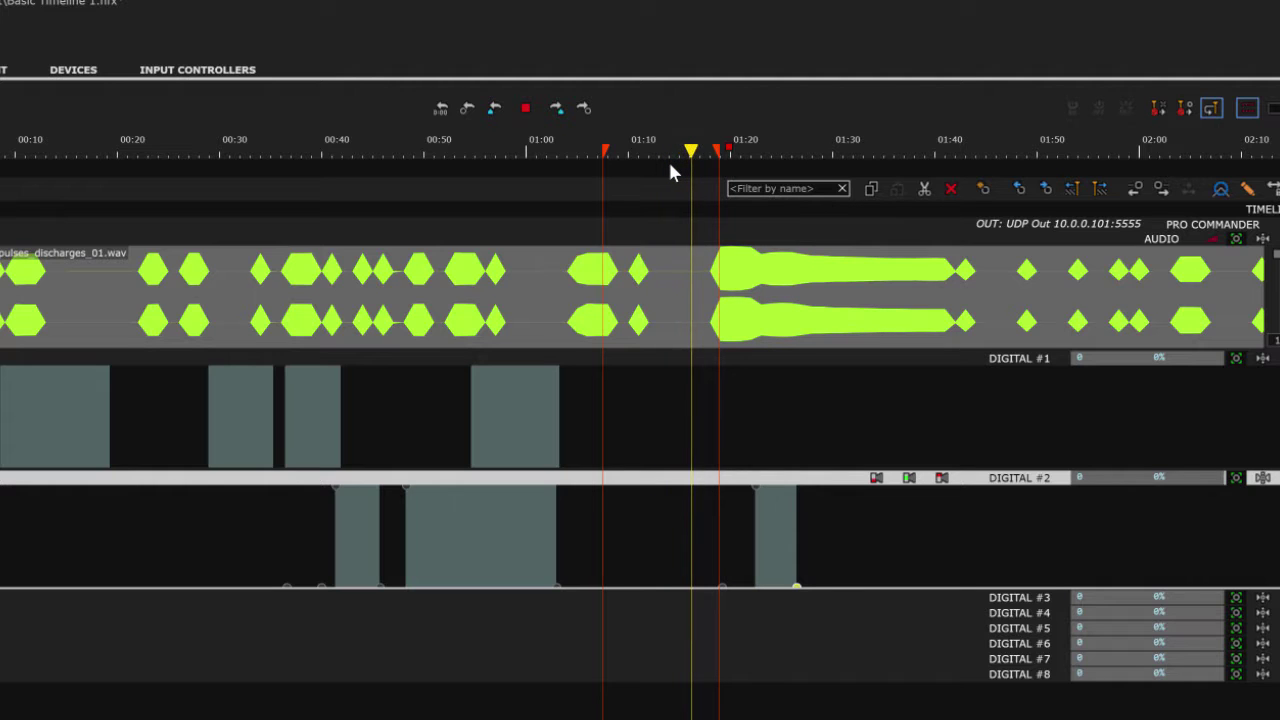
{"action": "key", "text": "space"}
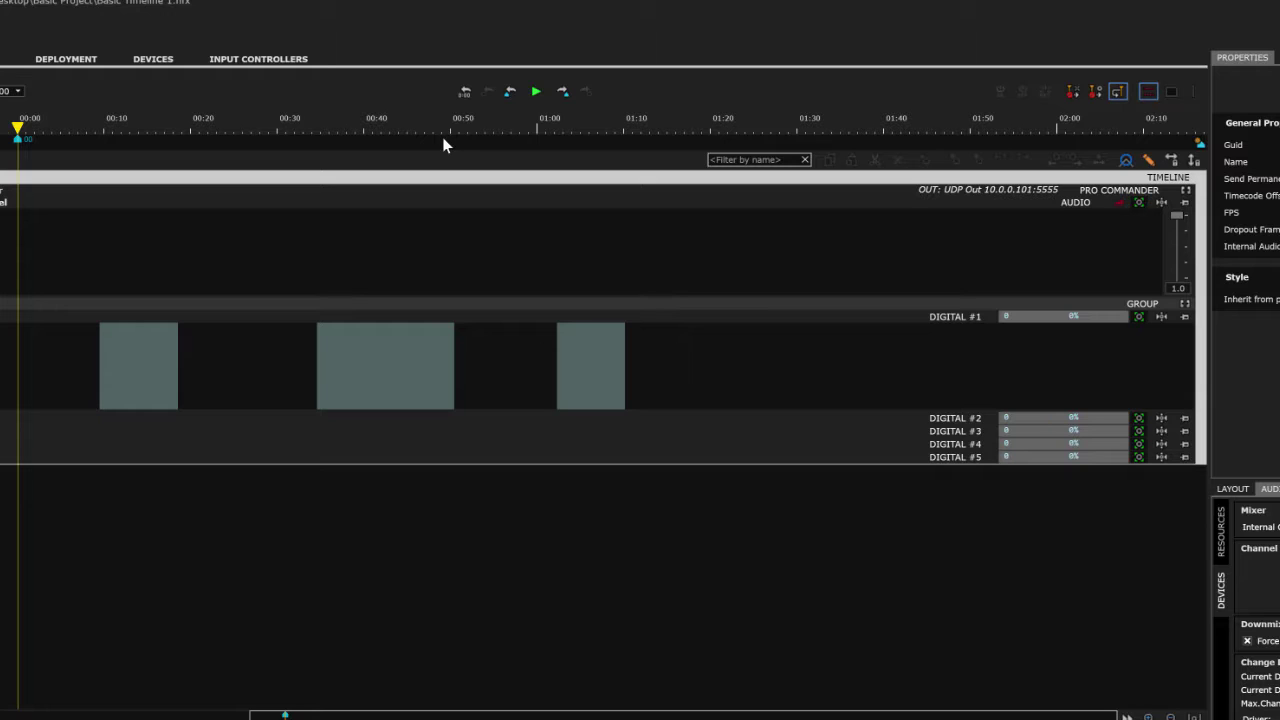
Move the locator to 0:23.550, shift the 00 time marker to about 0:21 and return it to 0:00.
{"action": "left_click_drag", "start_coordinate": [17, 126], "coordinate": [221, 127]}
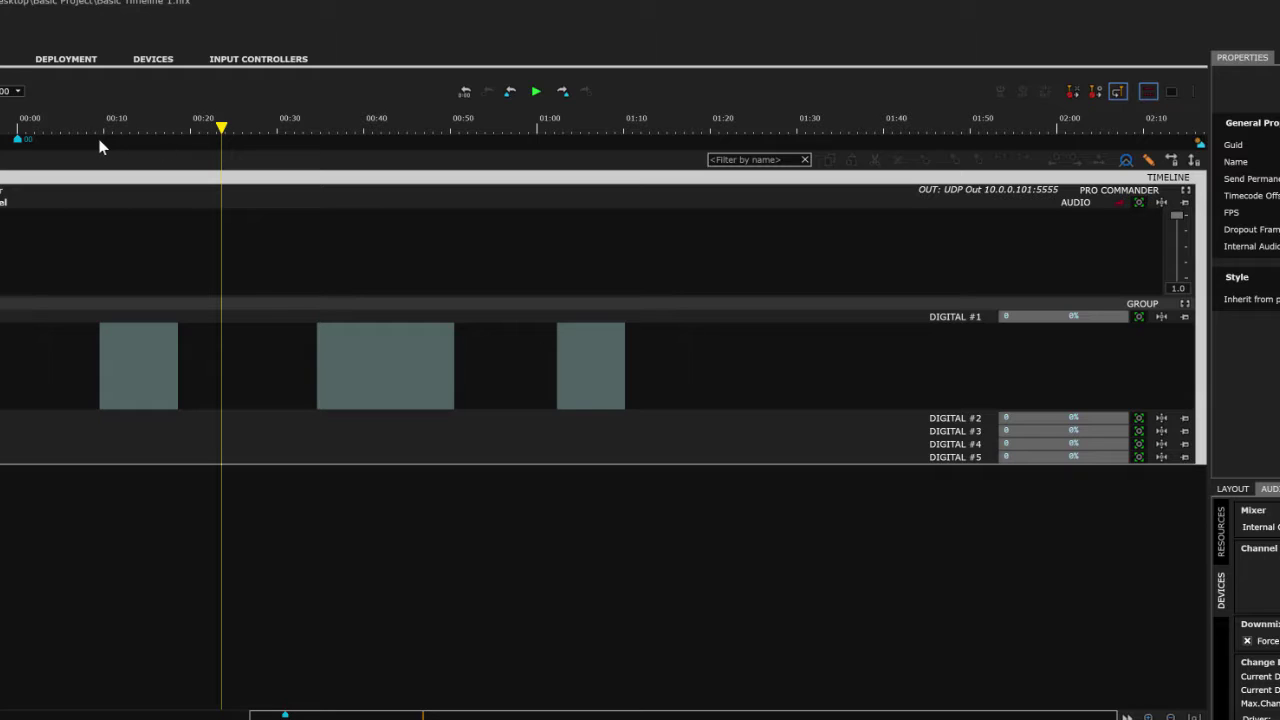
{"action": "left_click_drag", "start_coordinate": [15, 143], "coordinate": [28, 143]}
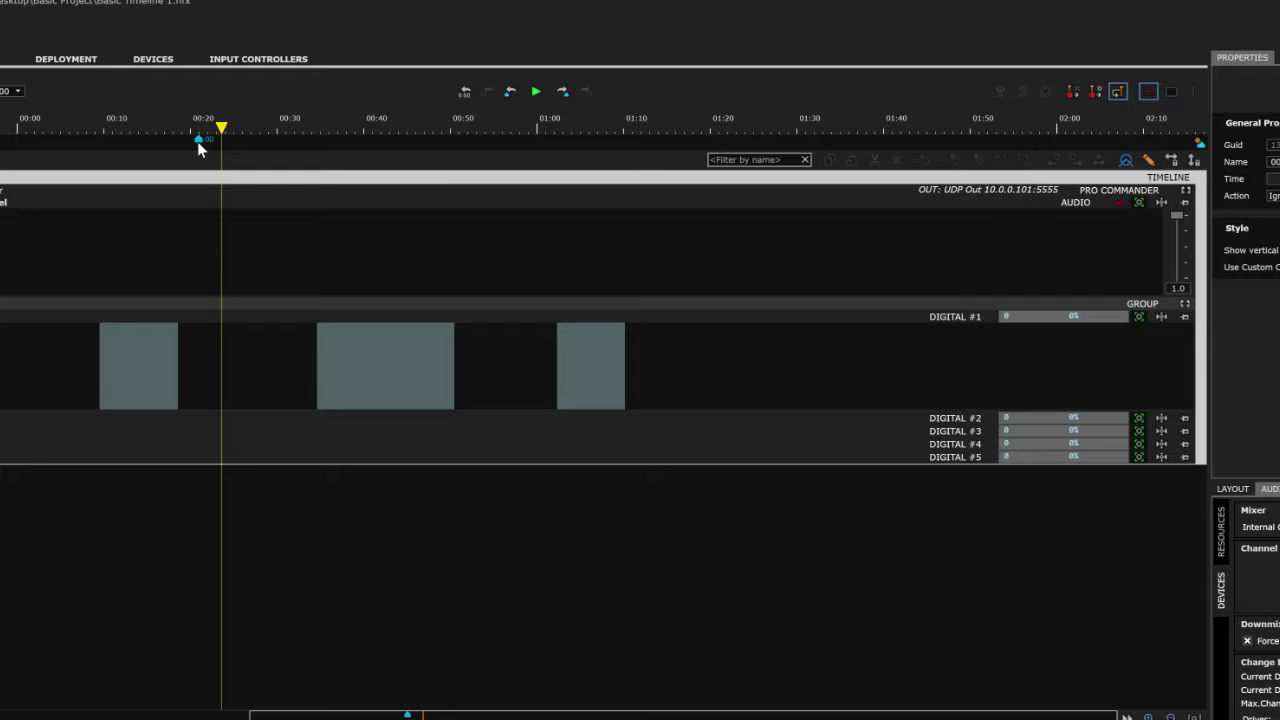
{"action": "left_click_drag", "start_coordinate": [197, 141], "coordinate": [20, 143]}
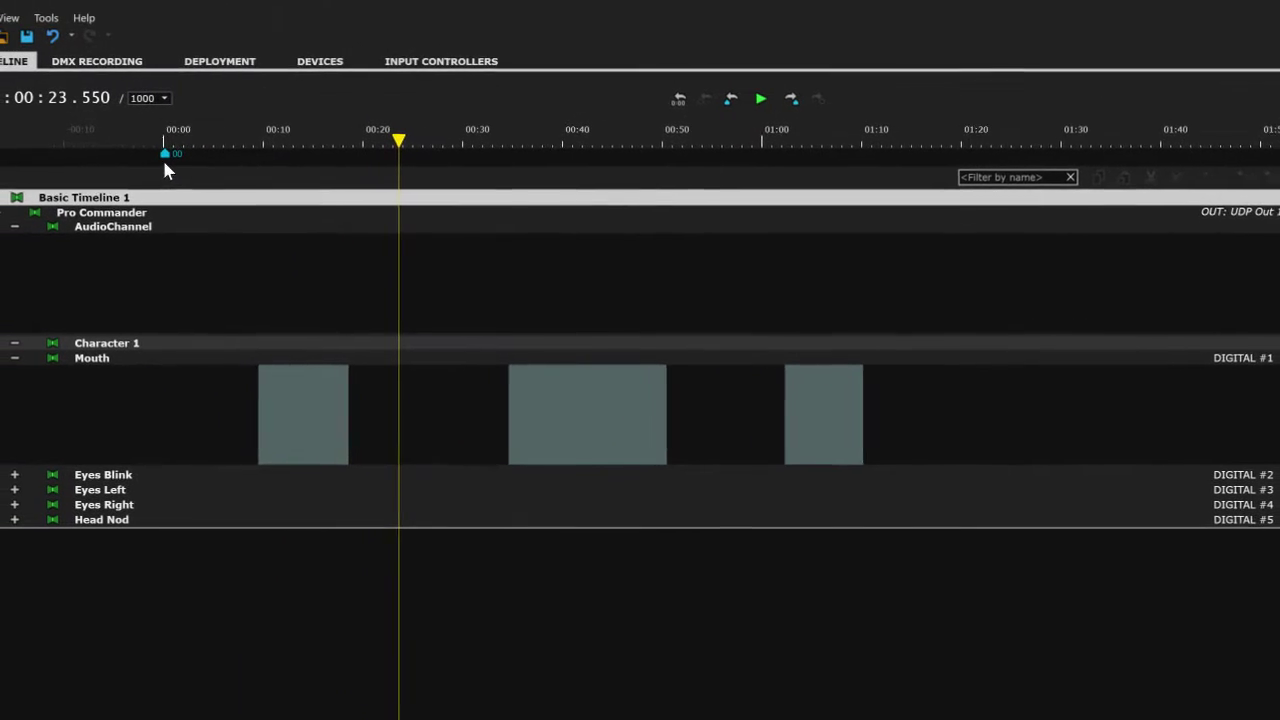
Add time markers at about 0:27 and 0:39, and name the first one "Character 1 Start".
{"action": "double_click", "coordinate": [434, 153]}
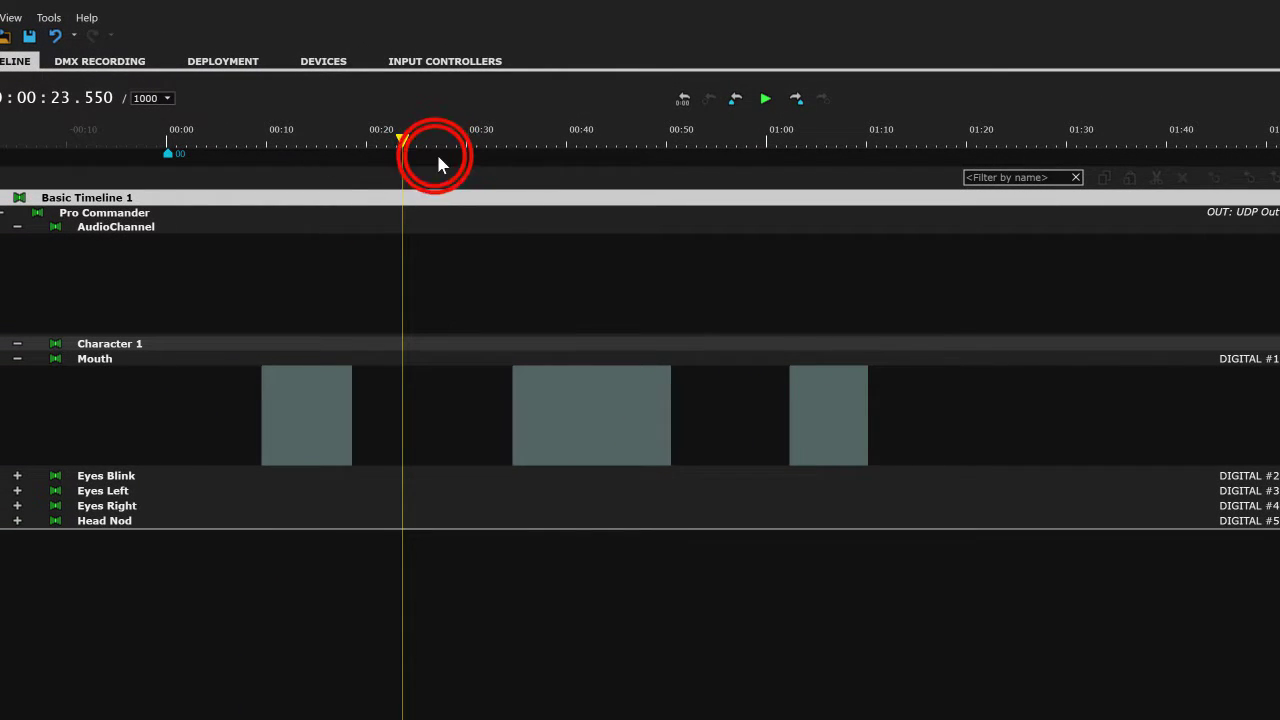
{"action": "double_click", "coordinate": [556, 155]}
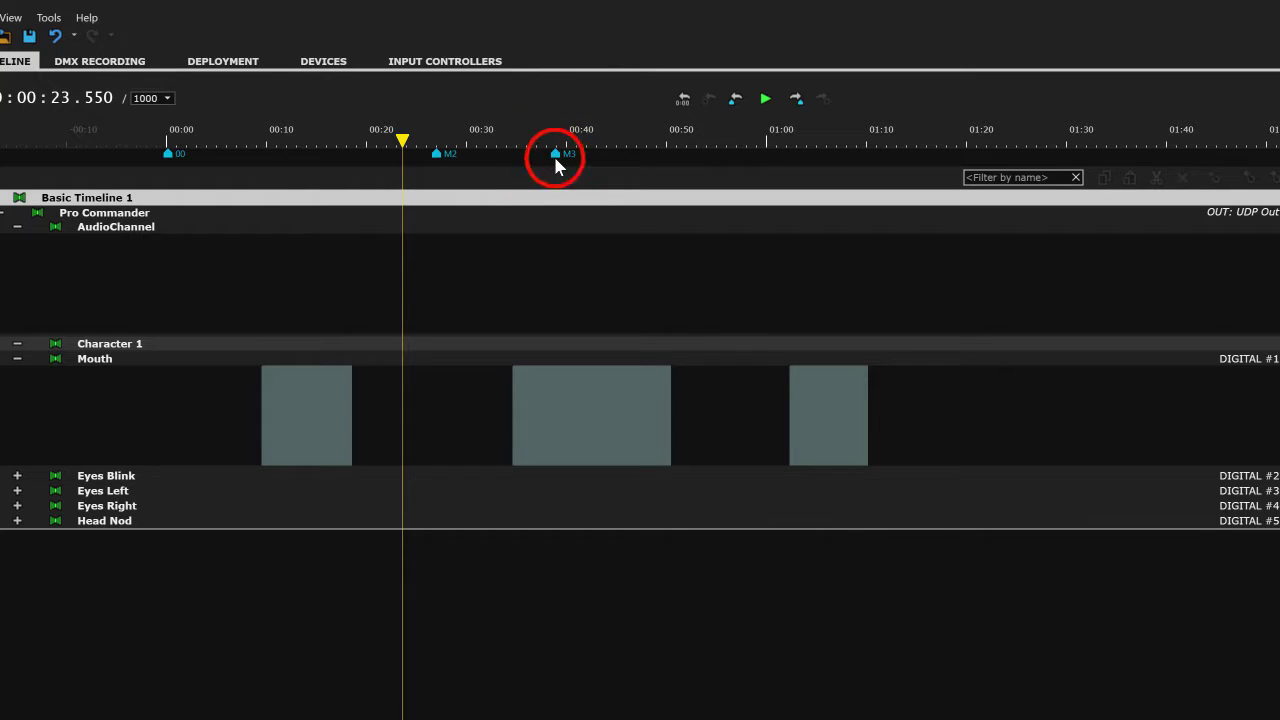
{"action": "left_click", "coordinate": [440, 156]}
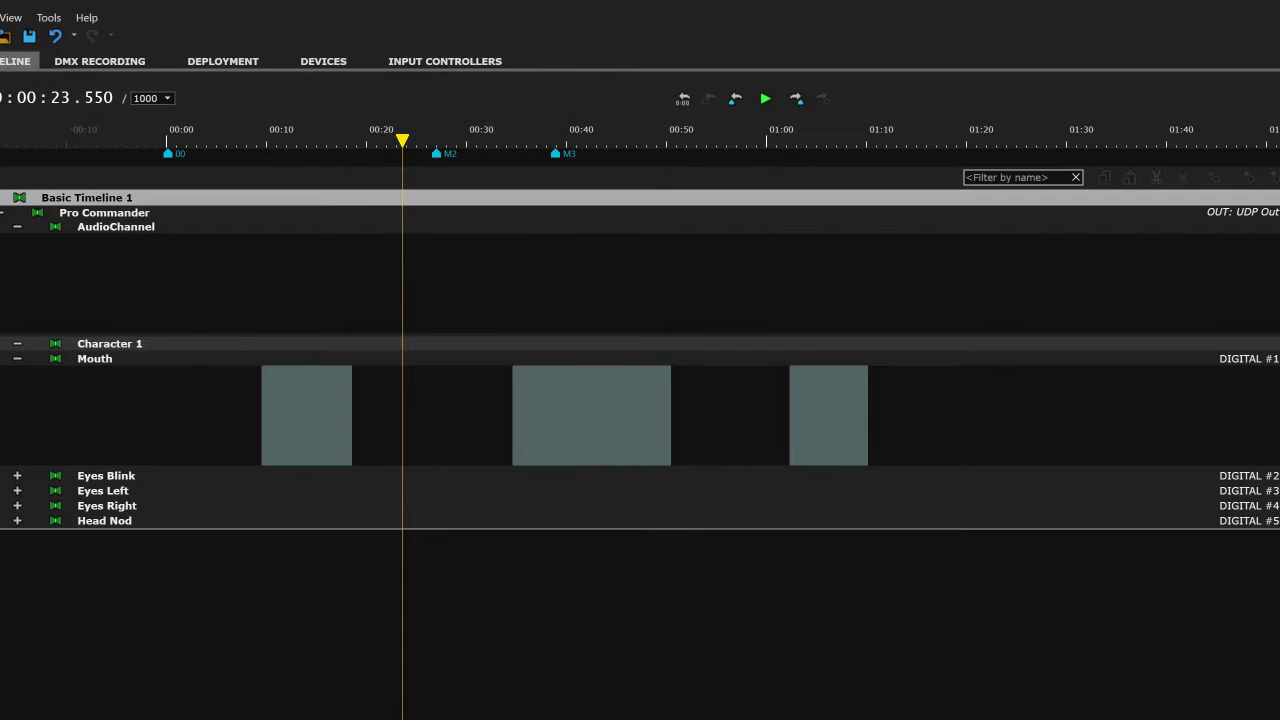
{"action": "left_click", "coordinate": [1159, 130]}
{"action": "type", "text": "Character 1 Start"}
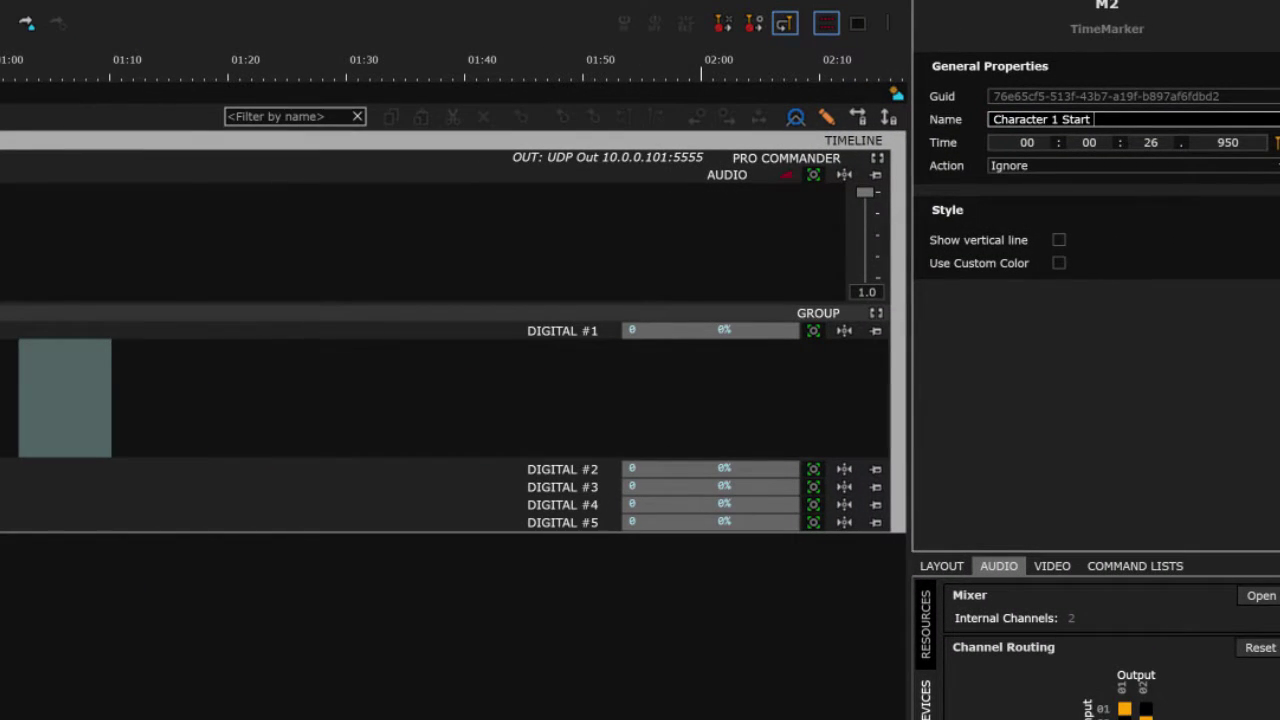
{"action": "key", "text": "Return"}
Rename the time marker at about 0:39 as "Character 1 Stop".
{"action": "double_click", "coordinate": [1003, 119]}
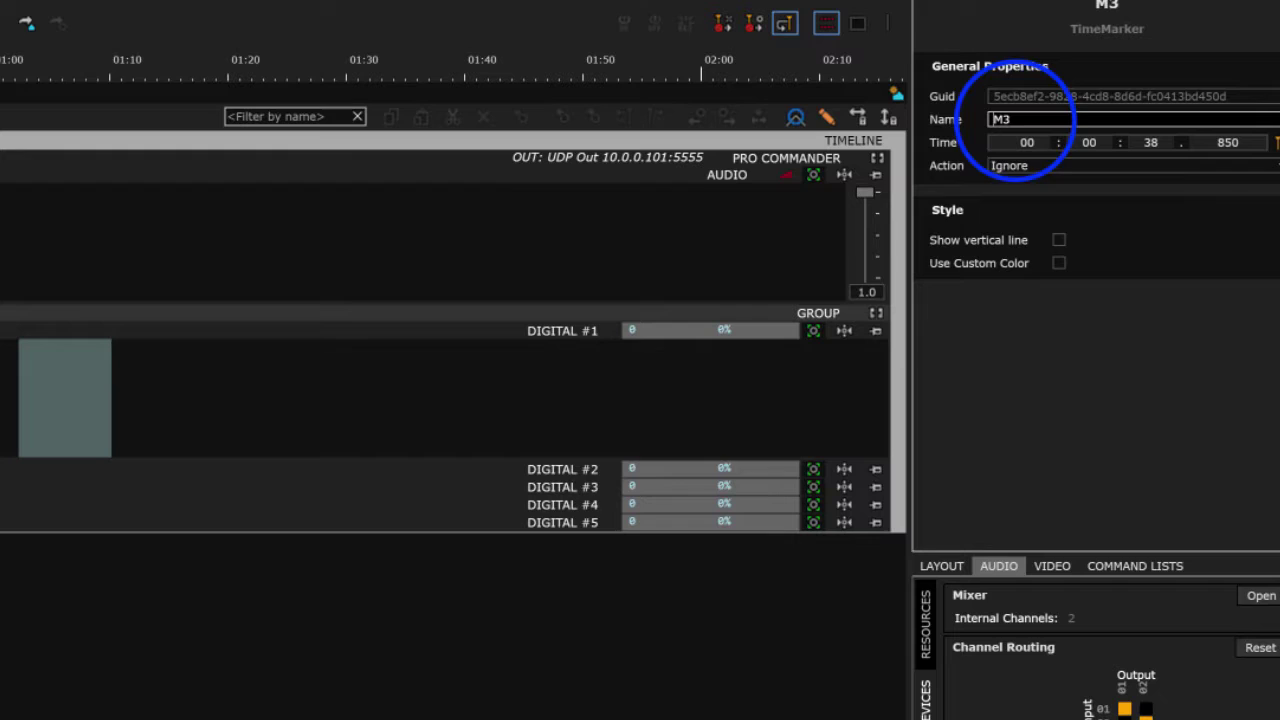
{"action": "type", "text": "Ch"}
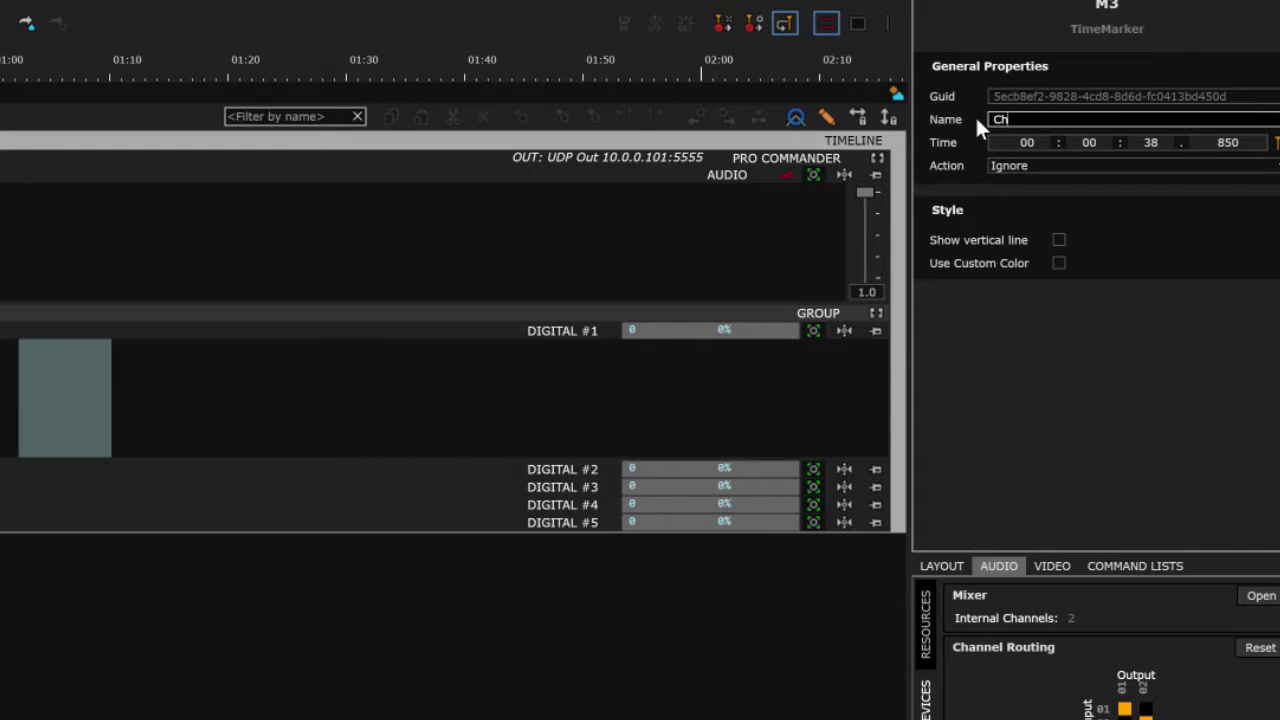
{"action": "type", "text": "aracter 1 Stop"}
{"action": "key", "text": "Return"}
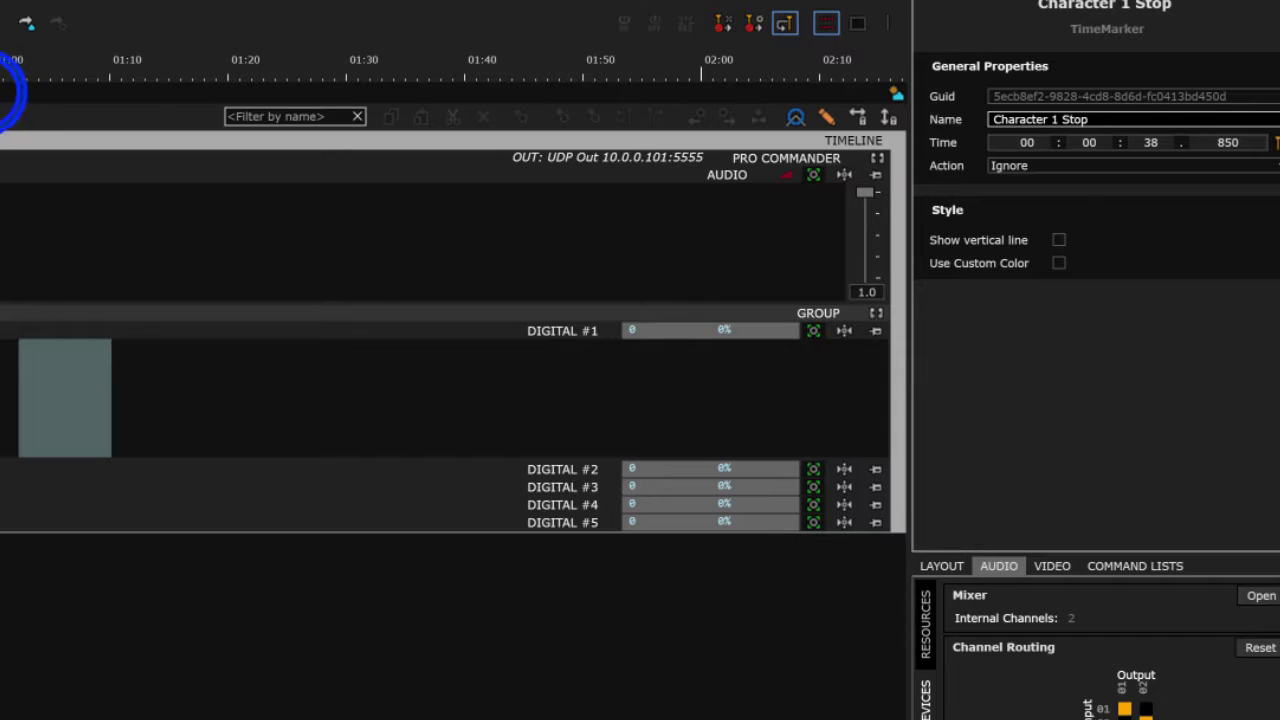
Add another time marker at about 0:59 and name it "Loop Point".
{"action": "left_click", "coordinate": [8, 90]}
{"action": "left_click", "coordinate": [1100, 119]}
{"action": "double_click", "coordinate": [1100, 119]}
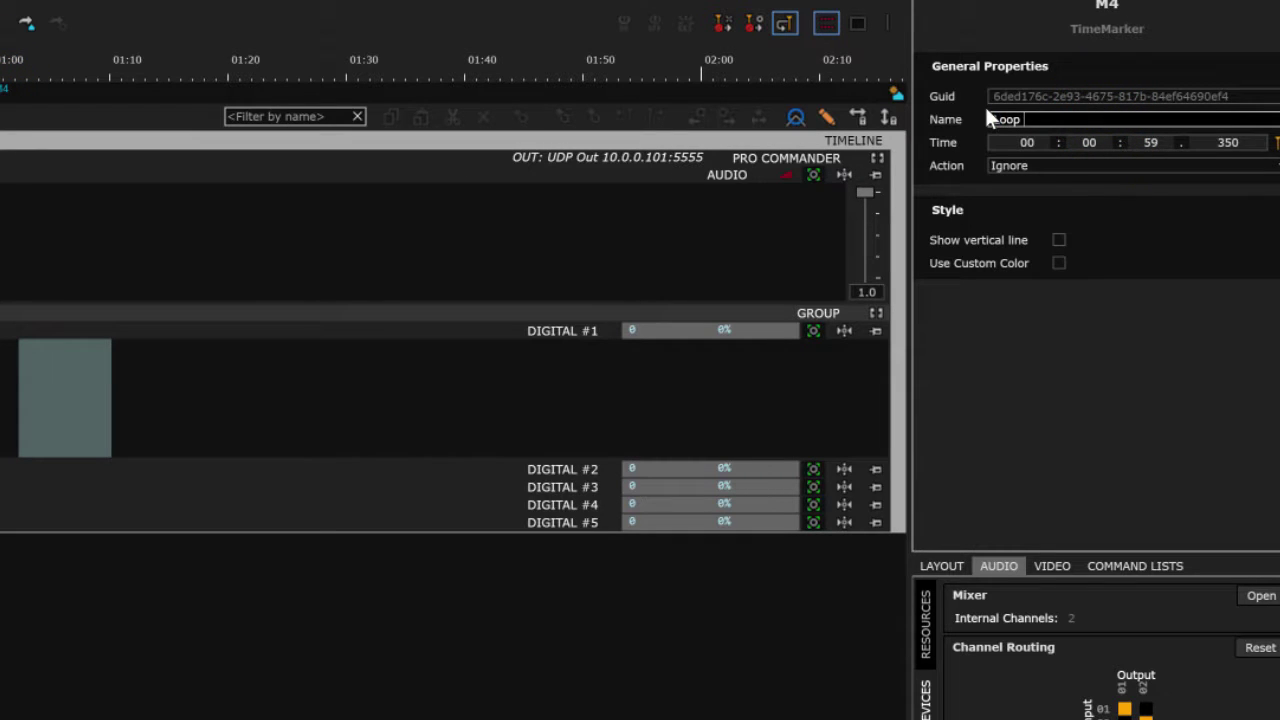
{"action": "type", "text": "Loop"}
{"action": "type", "text": " Mo"}
{"action": "key", "text": "BackSpace"}
{"action": "key", "text": "BackSpace"}
{"action": "type", "text": "Point"}
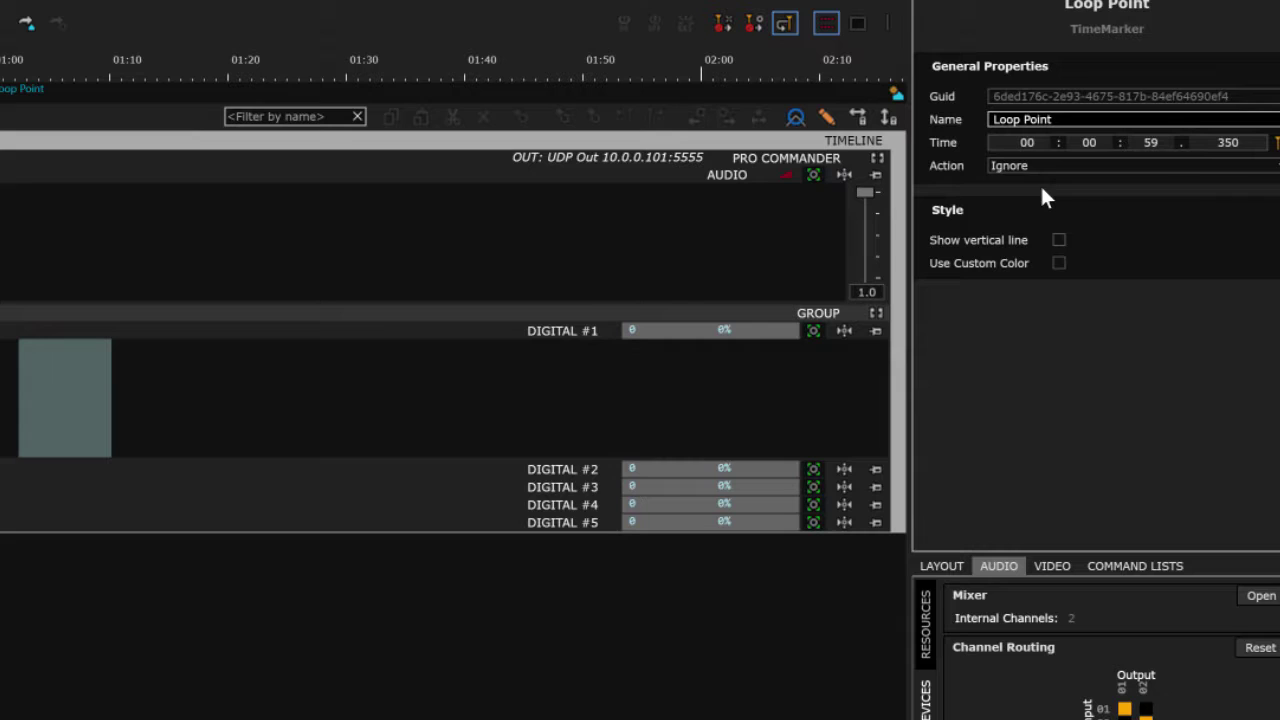
Set the seconds value of the Loop Point marker's time to 60.
{"action": "double_click", "coordinate": [1228, 142]}
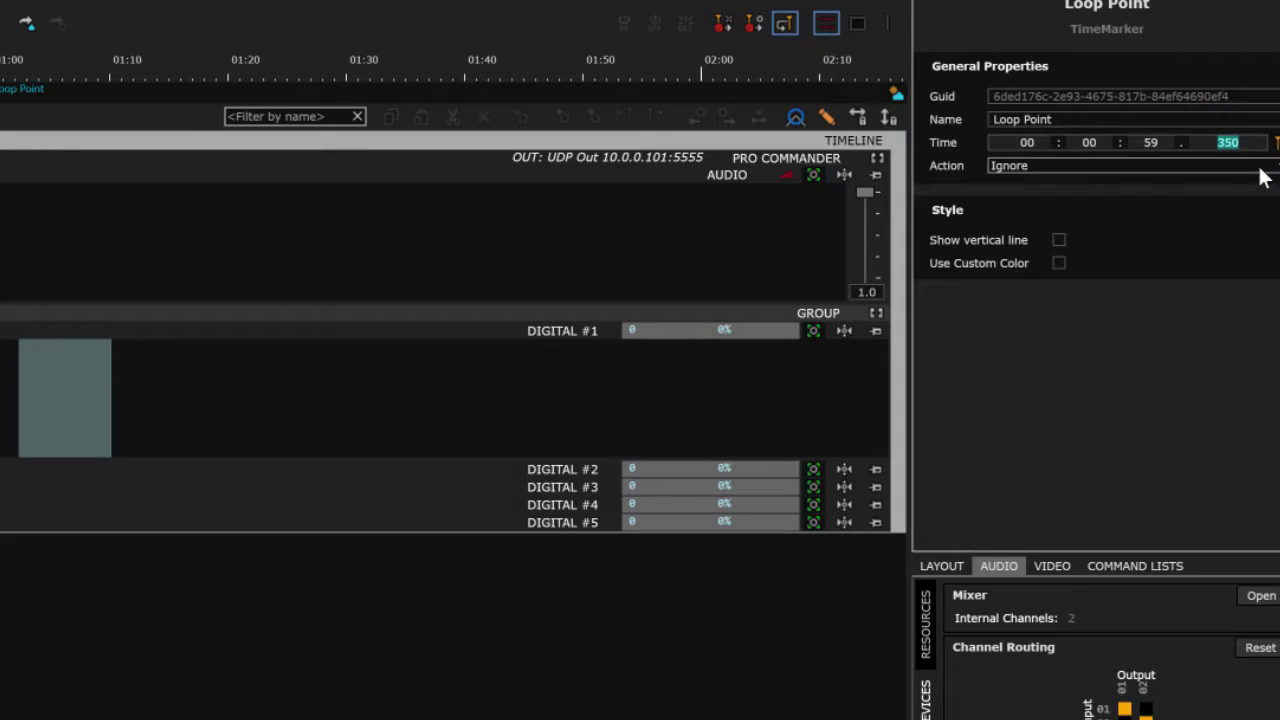
{"action": "double_click", "coordinate": [1162, 143]}
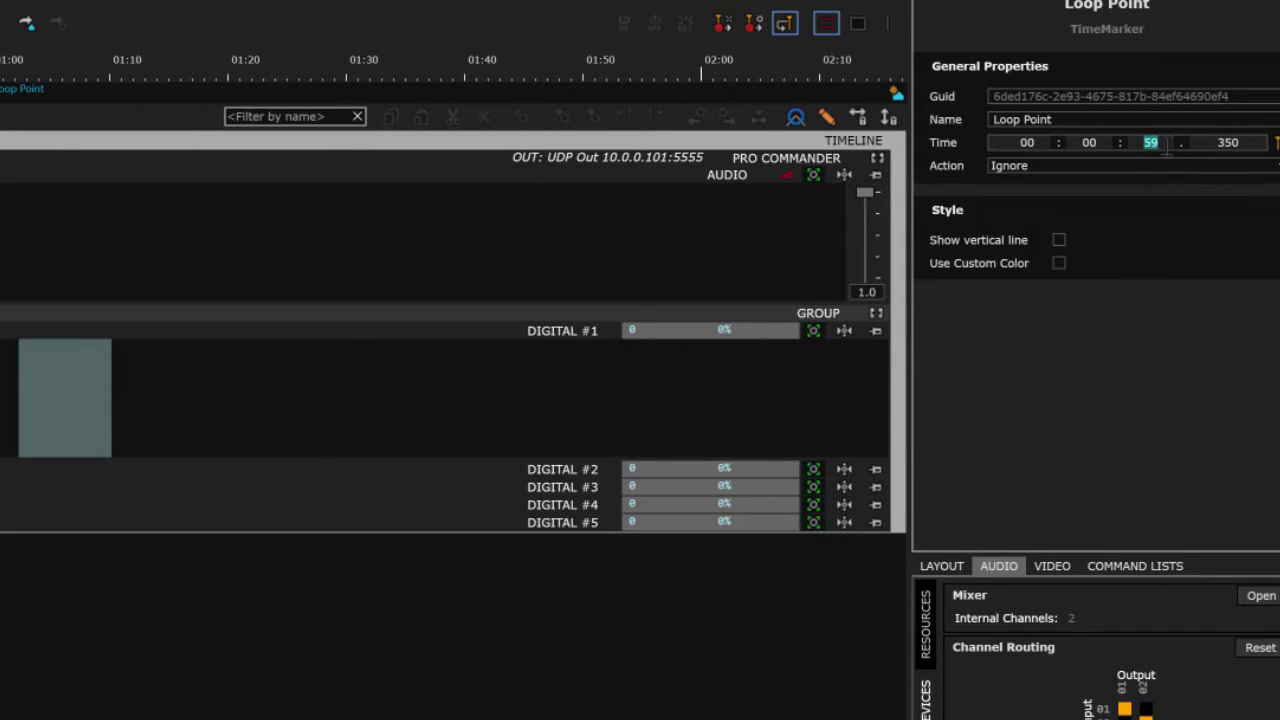
{"action": "type", "text": "60"}
{"action": "key", "text": "Tab"}
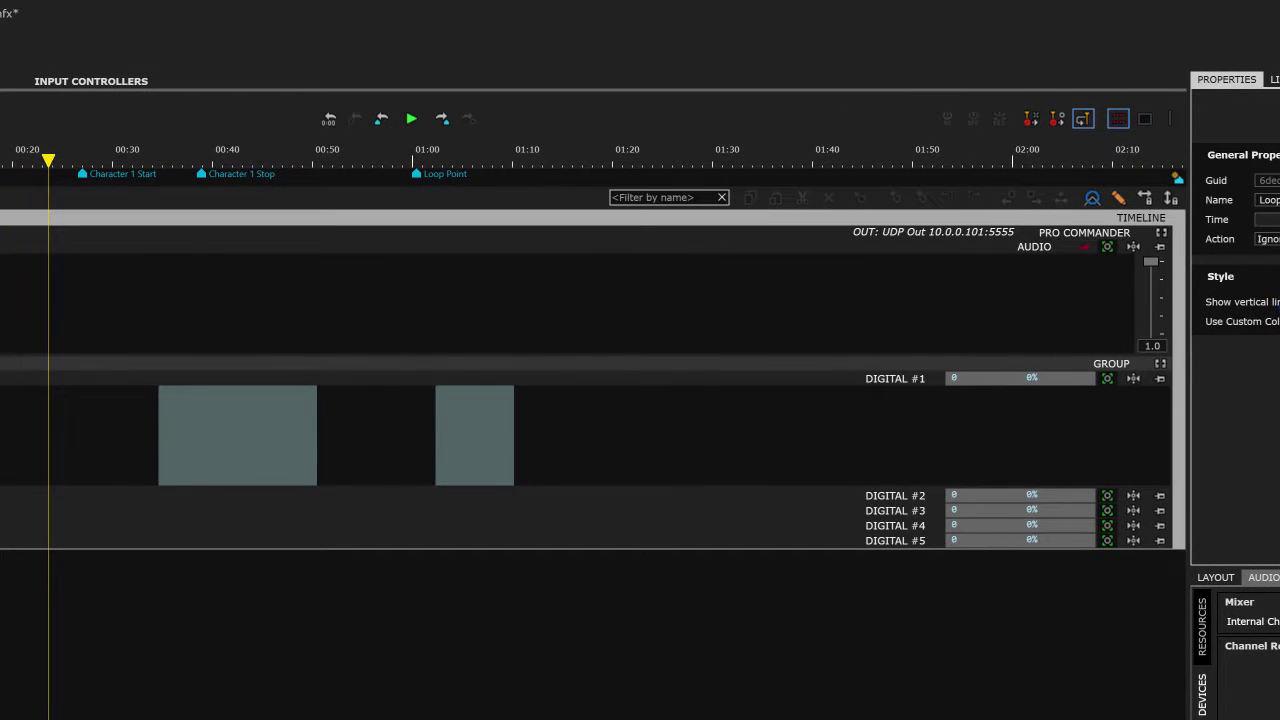
Show vertical lines for the Loop Point, Character 1 Stop, Character 1 Start and 00 time markers.
{"action": "left_click", "coordinate": [1059, 240]}
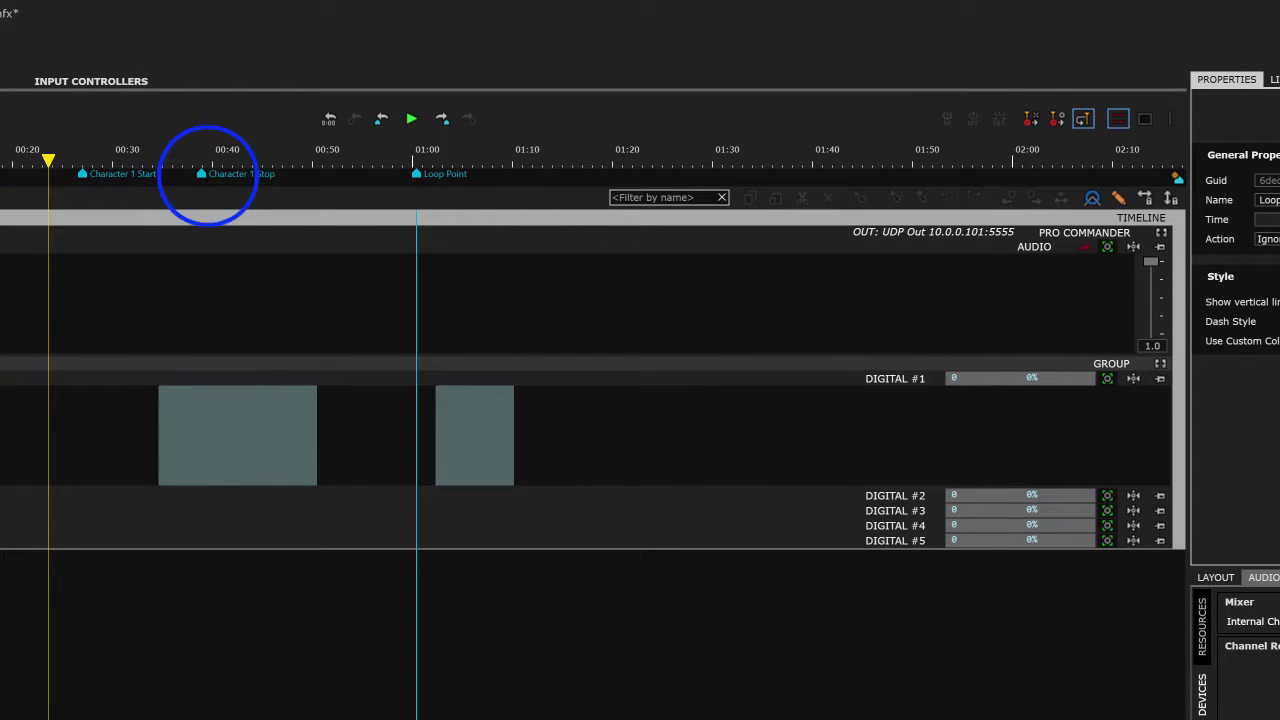
{"action": "left_click", "coordinate": [204, 172]}
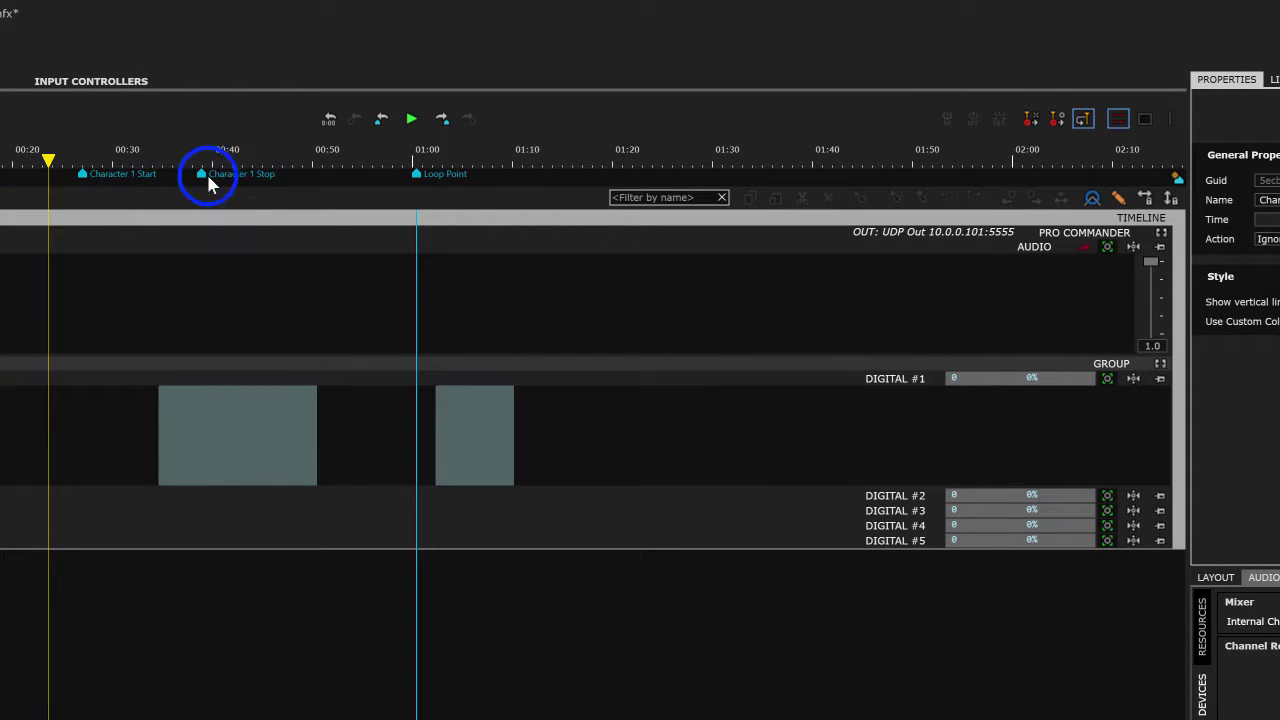
{"action": "left_click", "coordinate": [84, 176]}
{"action": "left_click", "coordinate": [1206, 301]}
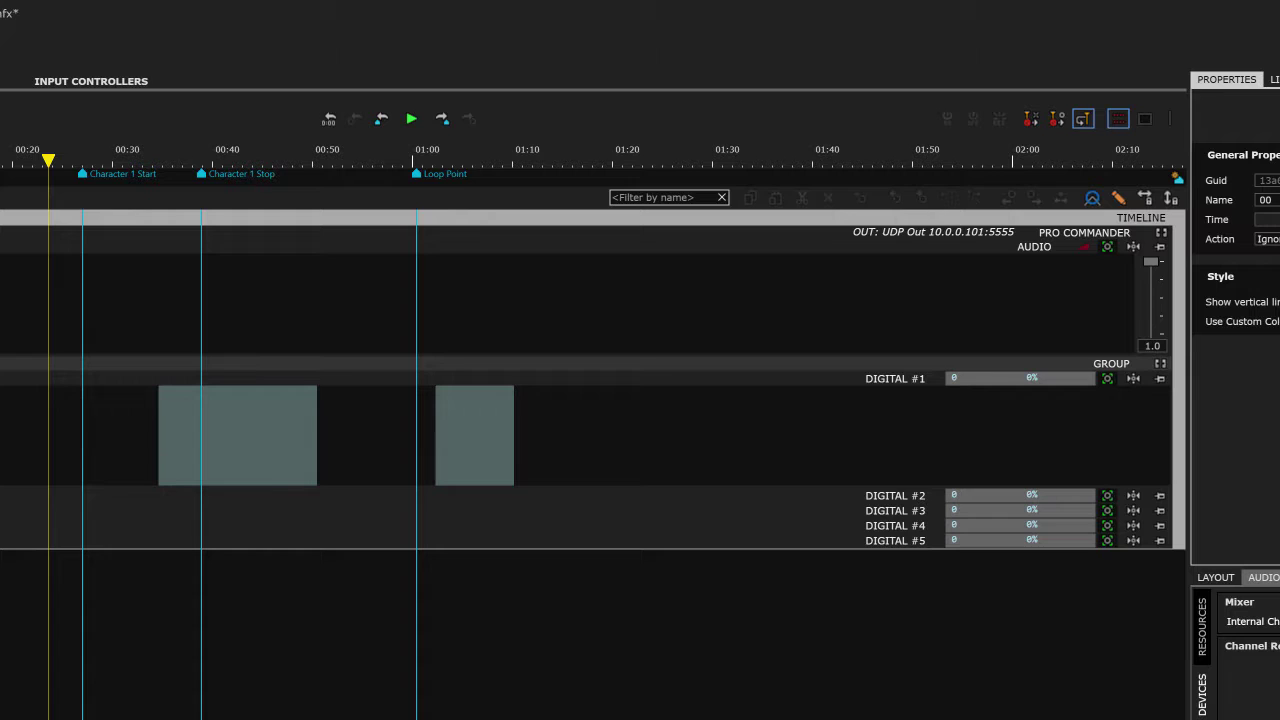
{"action": "left_click", "coordinate": [1278, 300]}
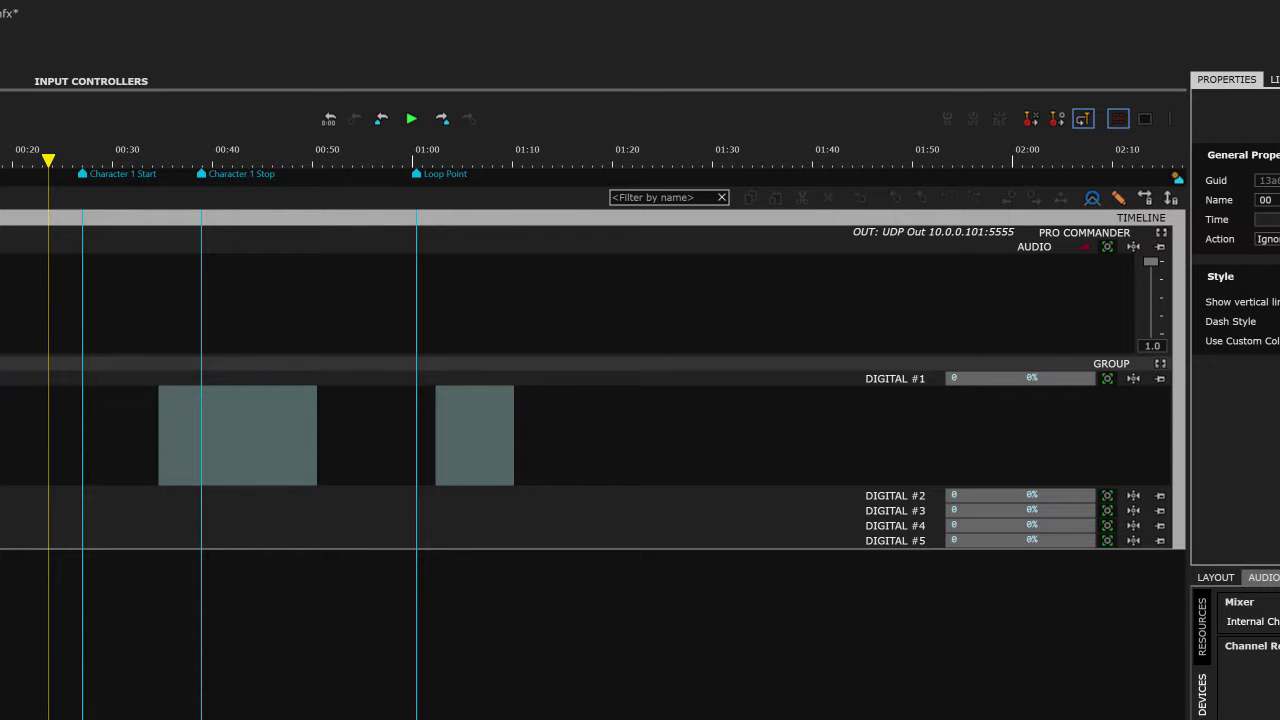
Change the dash style of the 00 marker's line and set the Character 1 Start line to Style3.
{"action": "left_click", "coordinate": [1272, 321]}
{"action": "left_click", "coordinate": [1270, 360]}
{"action": "left_click", "coordinate": [82, 175]}
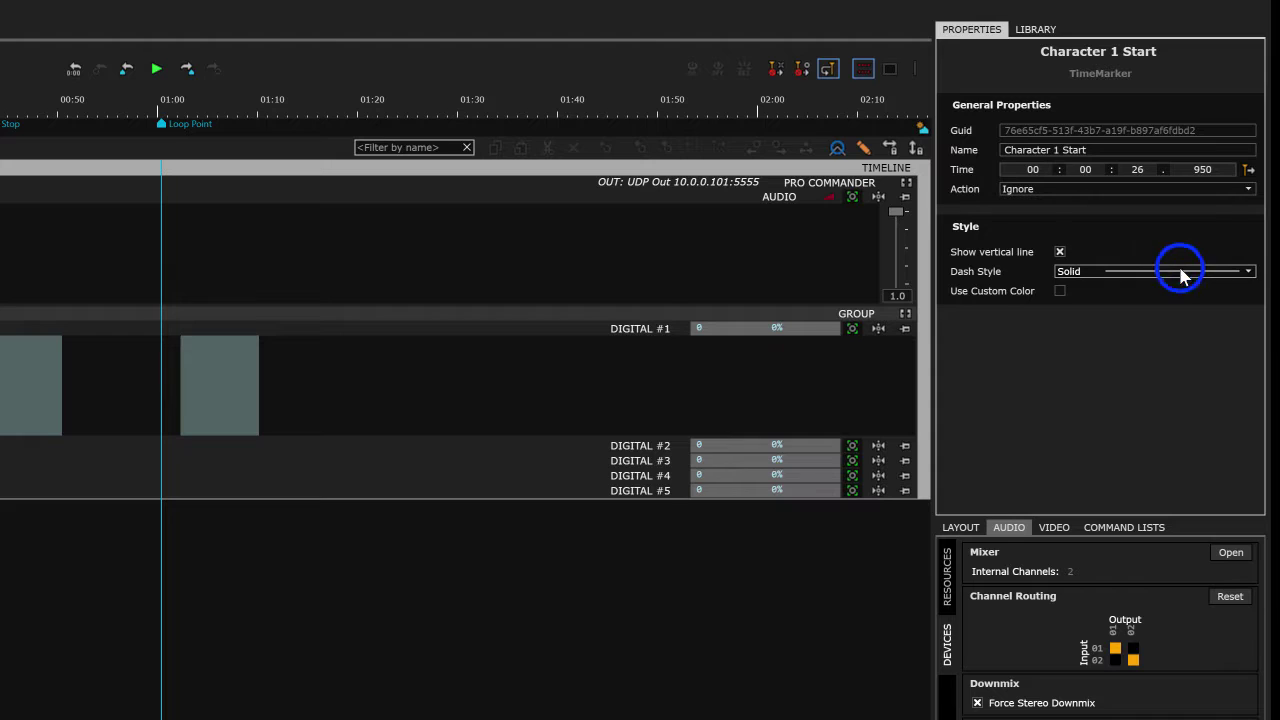
{"action": "left_click", "coordinate": [1178, 271]}
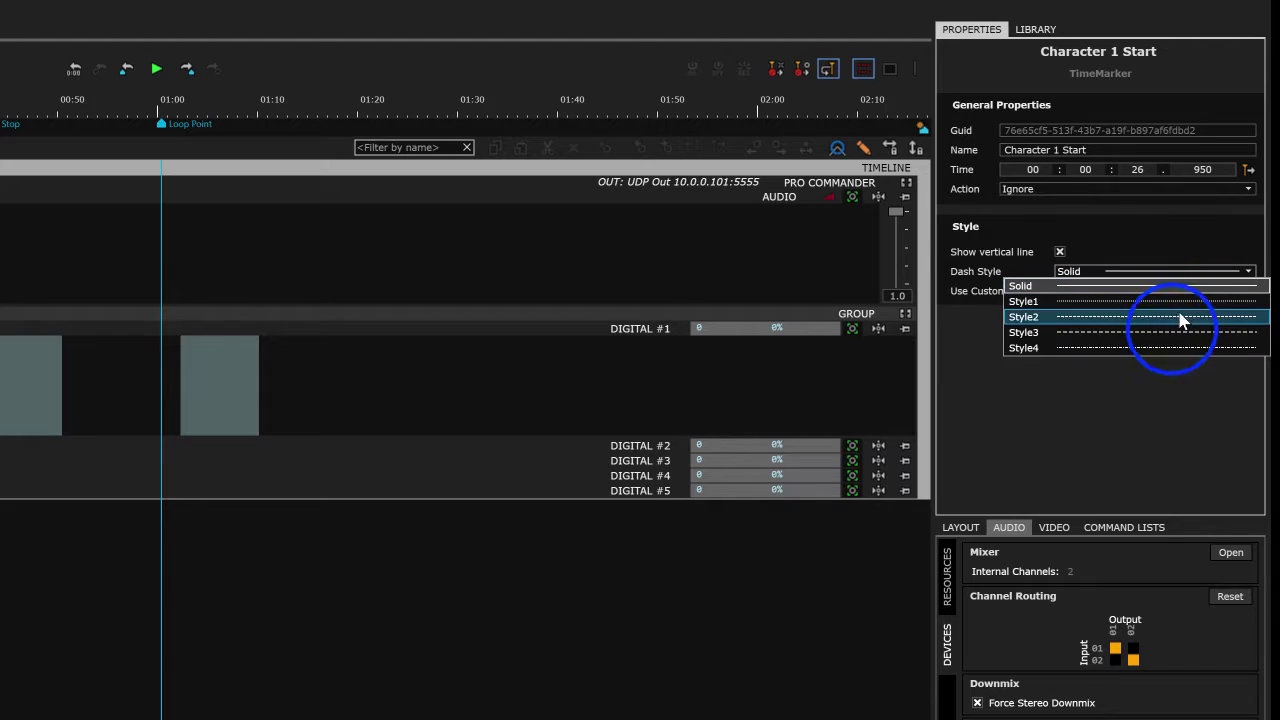
{"action": "left_click", "coordinate": [1172, 332]}
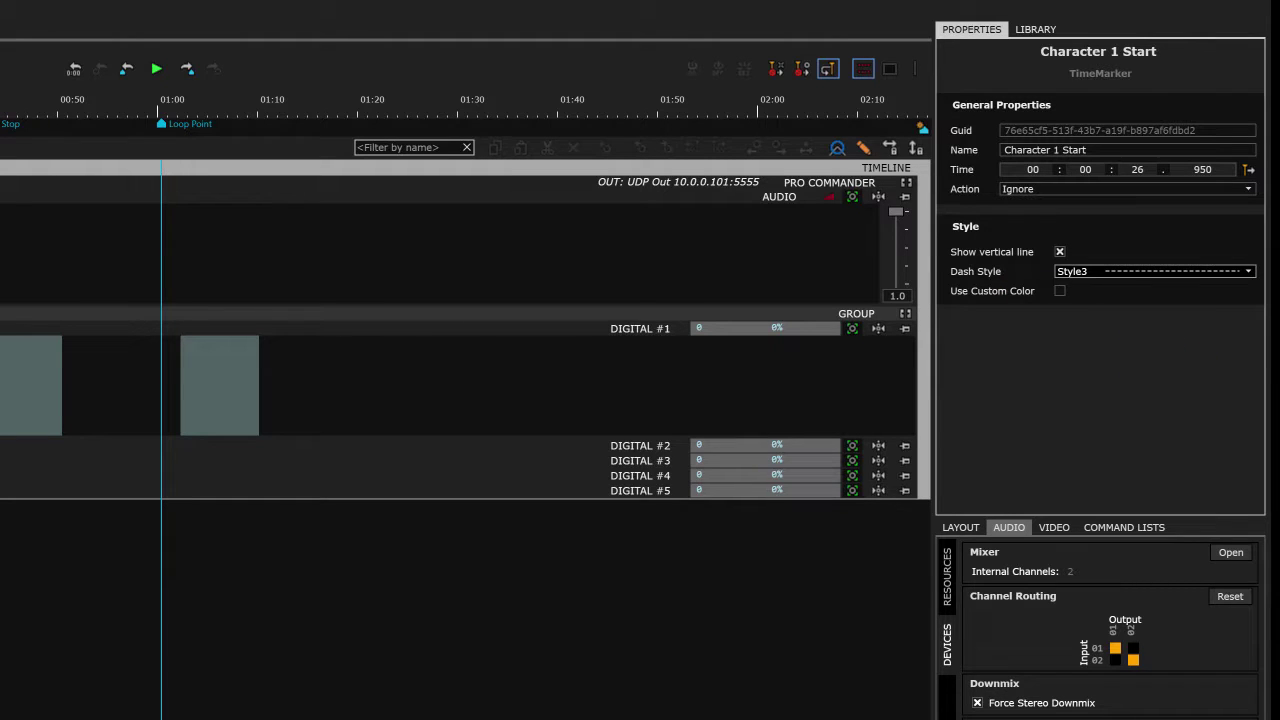
Give the Character 1 Stop marker a custom red color and the Loop Point marker a predefined olive yellow.
{"action": "left_click", "coordinate": [1060, 291]}
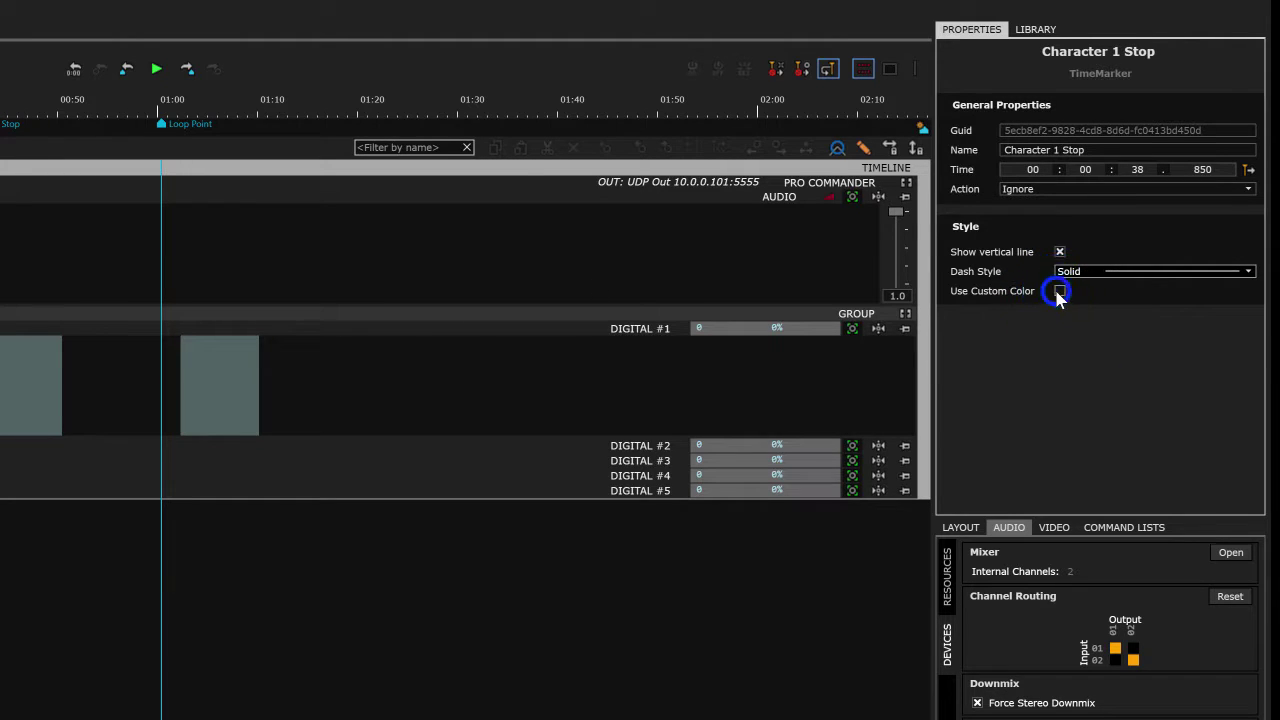
{"action": "left_click", "coordinate": [1060, 358]}
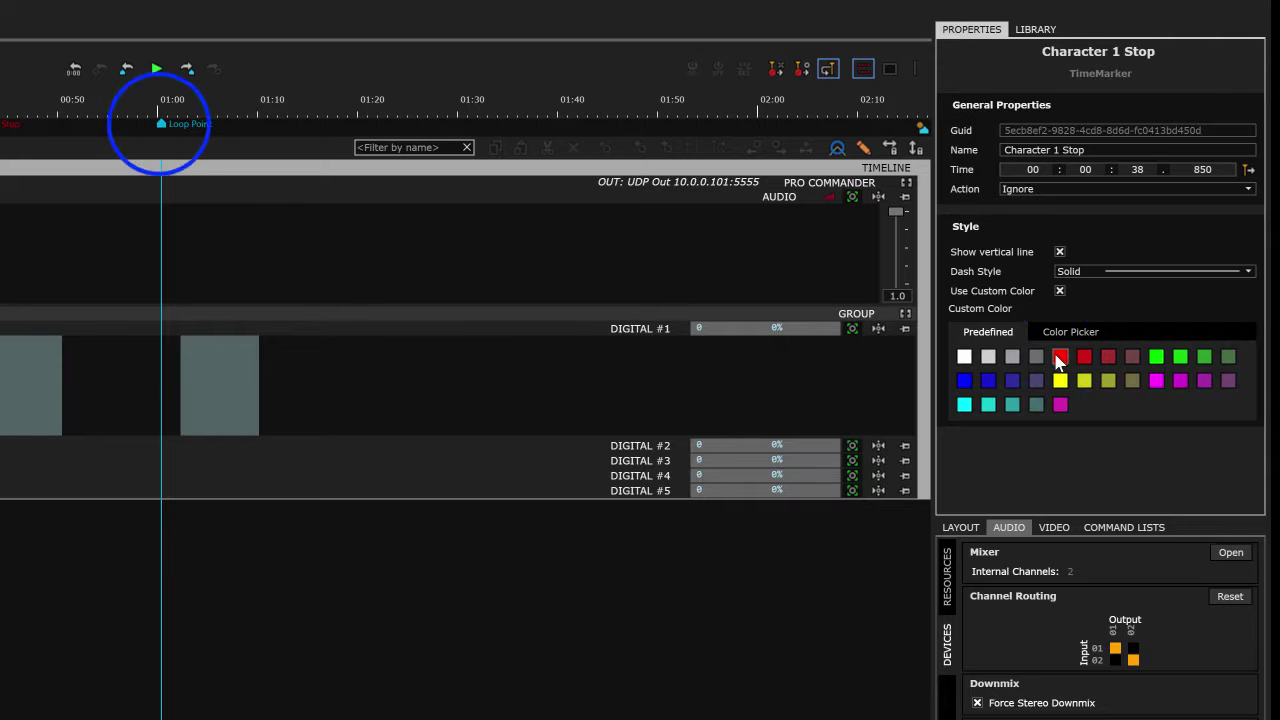
{"action": "left_click", "coordinate": [160, 124]}
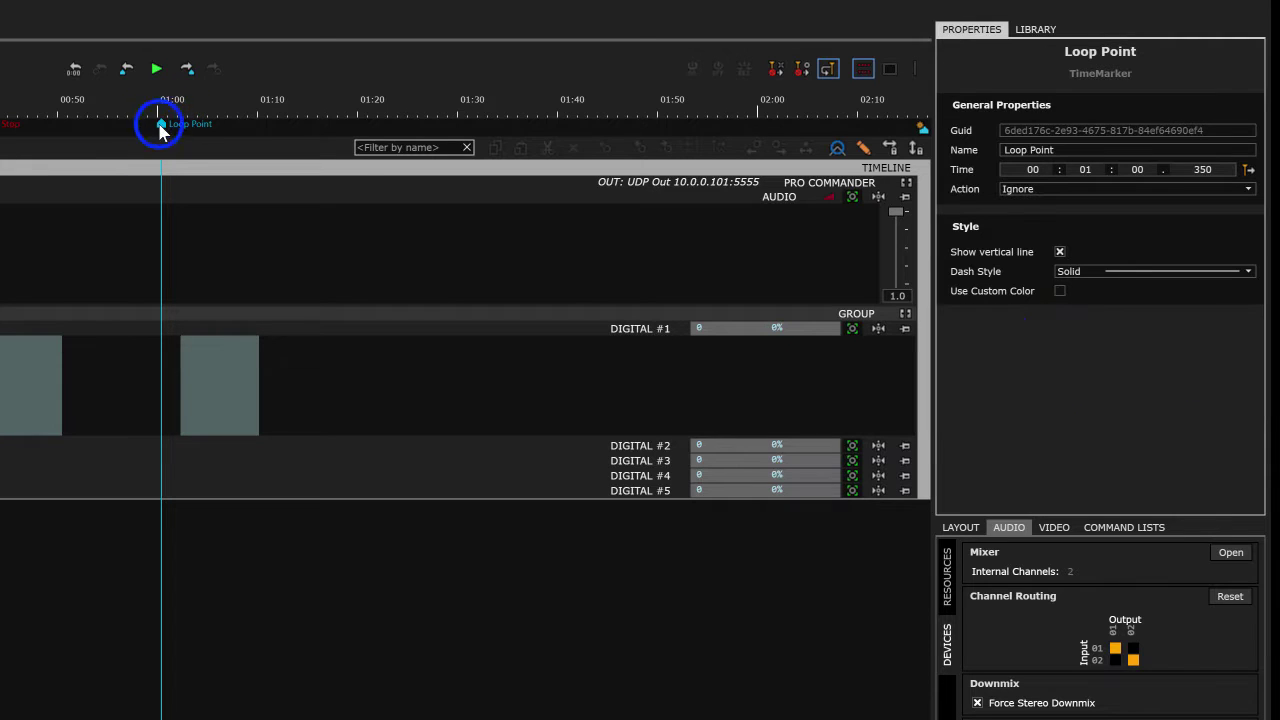
{"action": "left_click", "coordinate": [1060, 291]}
{"action": "left_click", "coordinate": [1108, 380]}
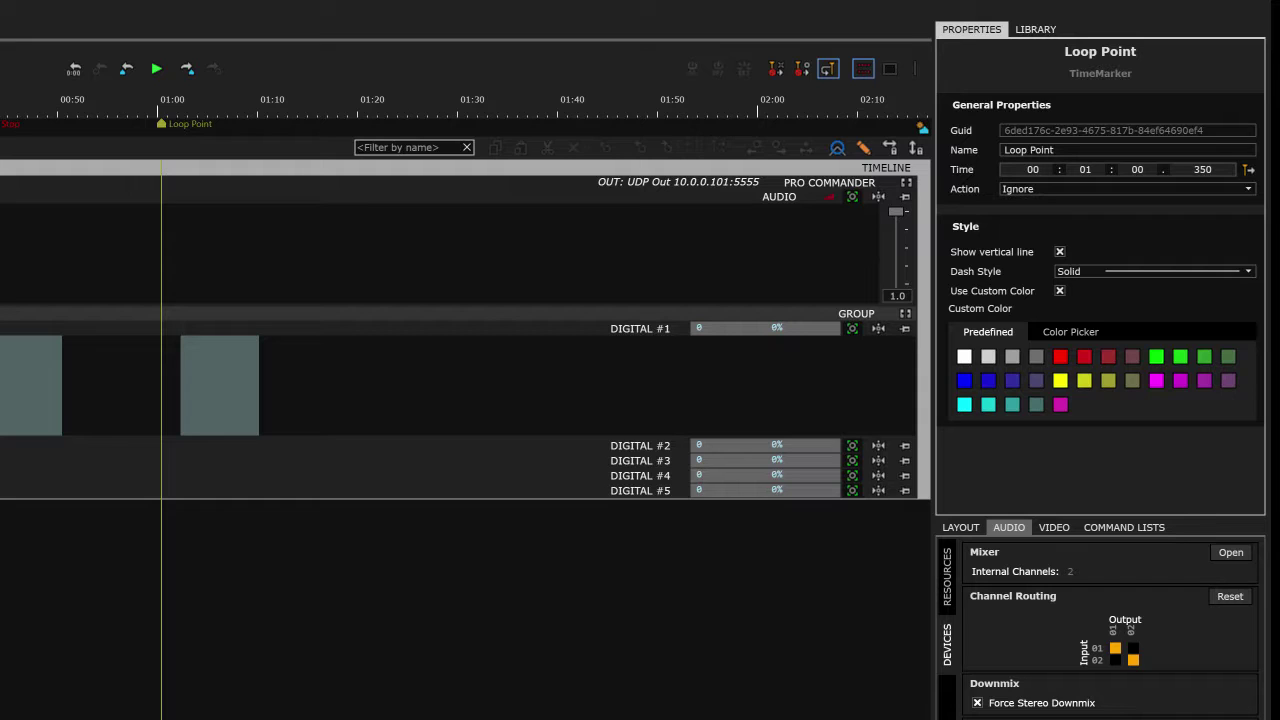
Set the Loop Point marker's action to PunchIn and the Character 1 Stop marker's action to PunchOut.
{"action": "left_click", "coordinate": [1059, 191]}
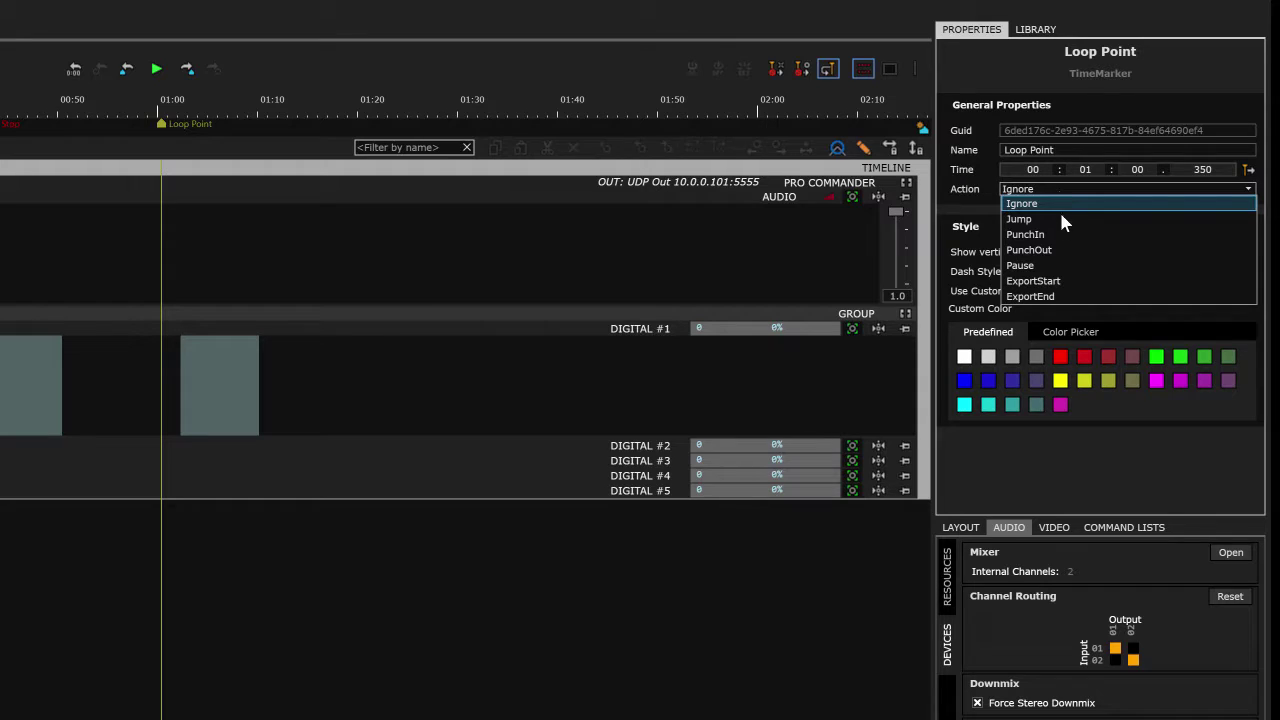
{"action": "left_click", "coordinate": [1061, 237]}
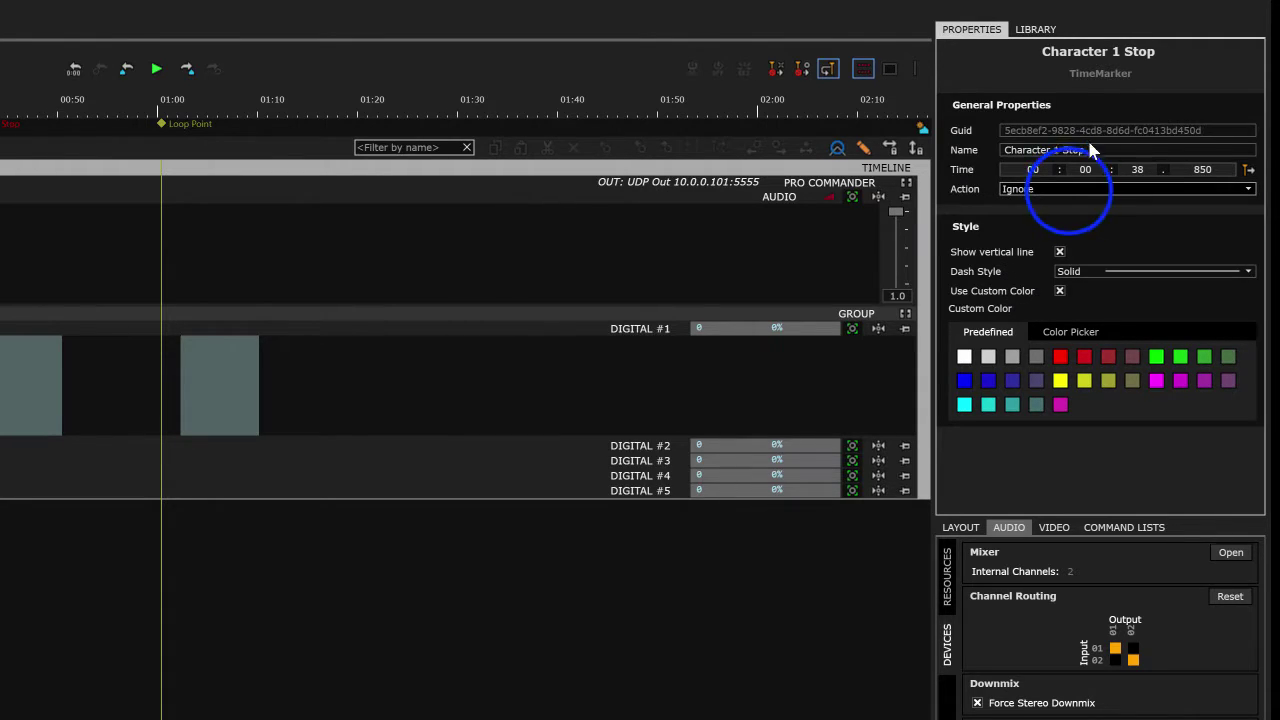
{"action": "left_click", "coordinate": [1066, 190]}
{"action": "left_click", "coordinate": [1066, 250]}
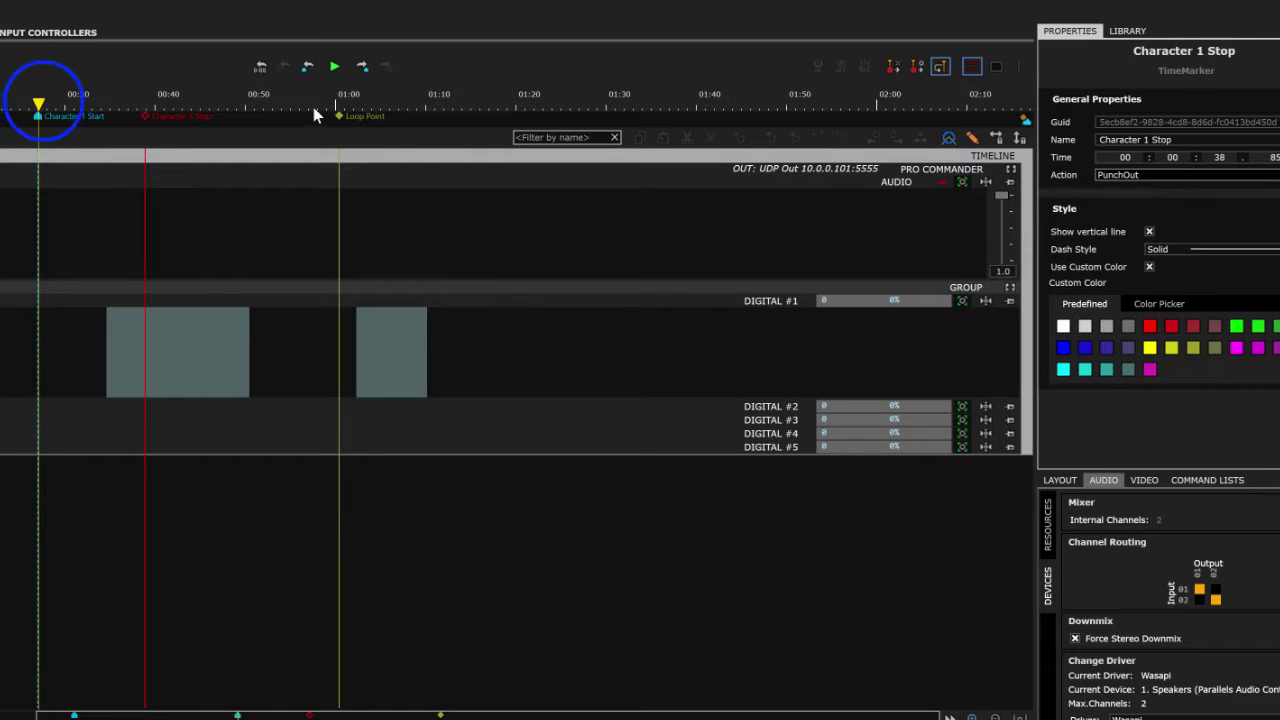
Set the Loop Point marker's action to Jump with the 00 marker as its jump target.
{"action": "left_click_drag", "start_coordinate": [42, 100], "coordinate": [332, 104]}
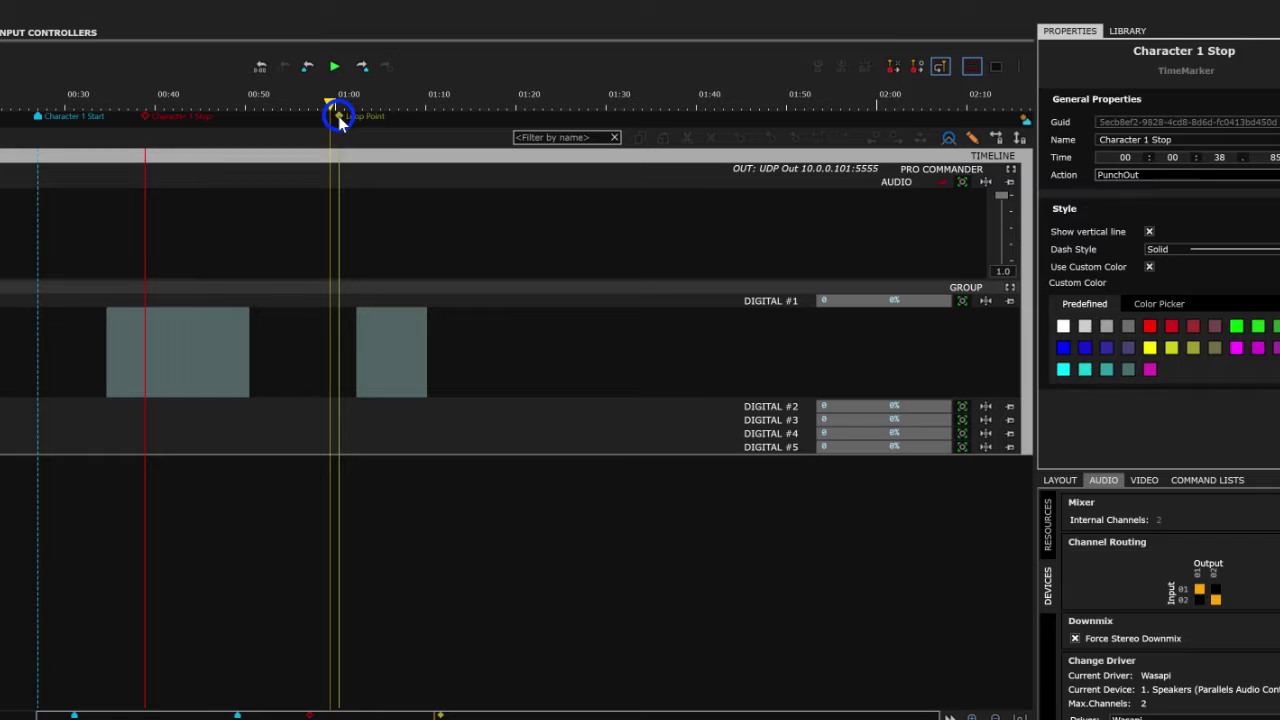
{"action": "left_click", "coordinate": [338, 117]}
{"action": "left_click", "coordinate": [1160, 174]}
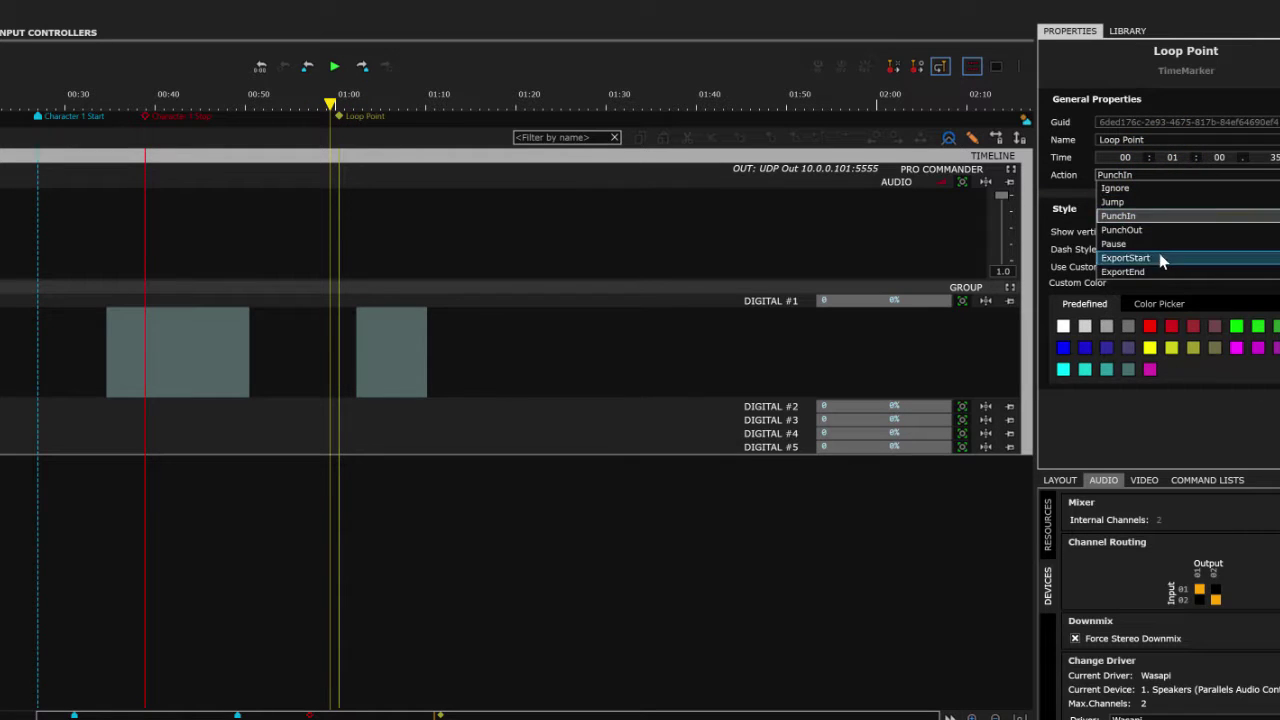
{"action": "left_click", "coordinate": [1150, 202]}
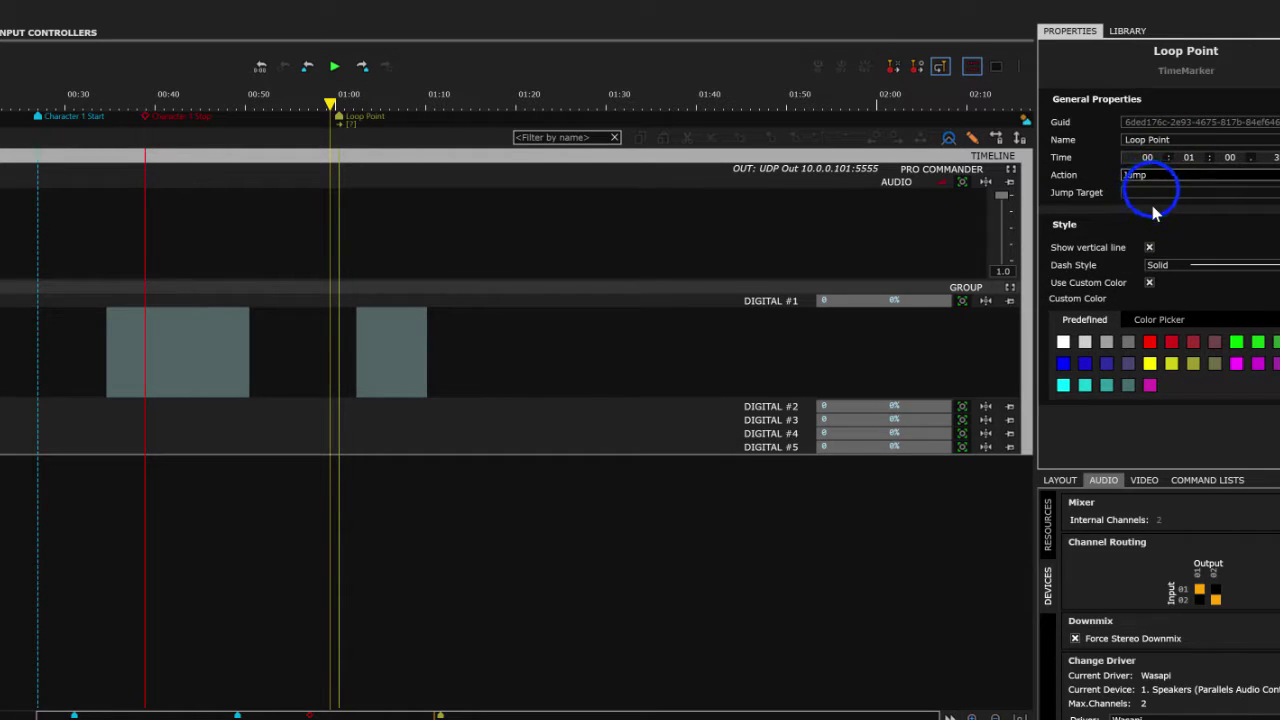
{"action": "left_click", "coordinate": [1151, 195]}
{"action": "left_click", "coordinate": [1160, 205]}
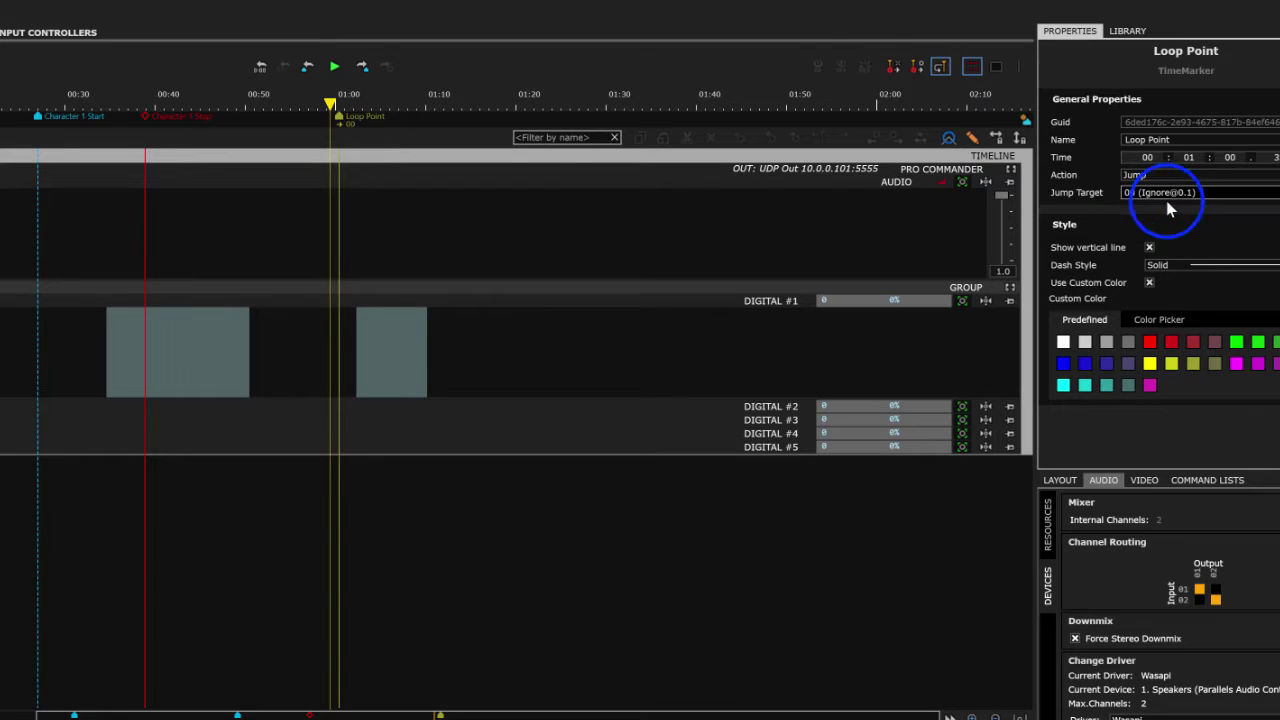
Test the marker actions by playing the timeline from just before the Loop Point and from just before Character 1 Start.
{"action": "left_click_drag", "start_coordinate": [330, 104], "coordinate": [296, 104]}
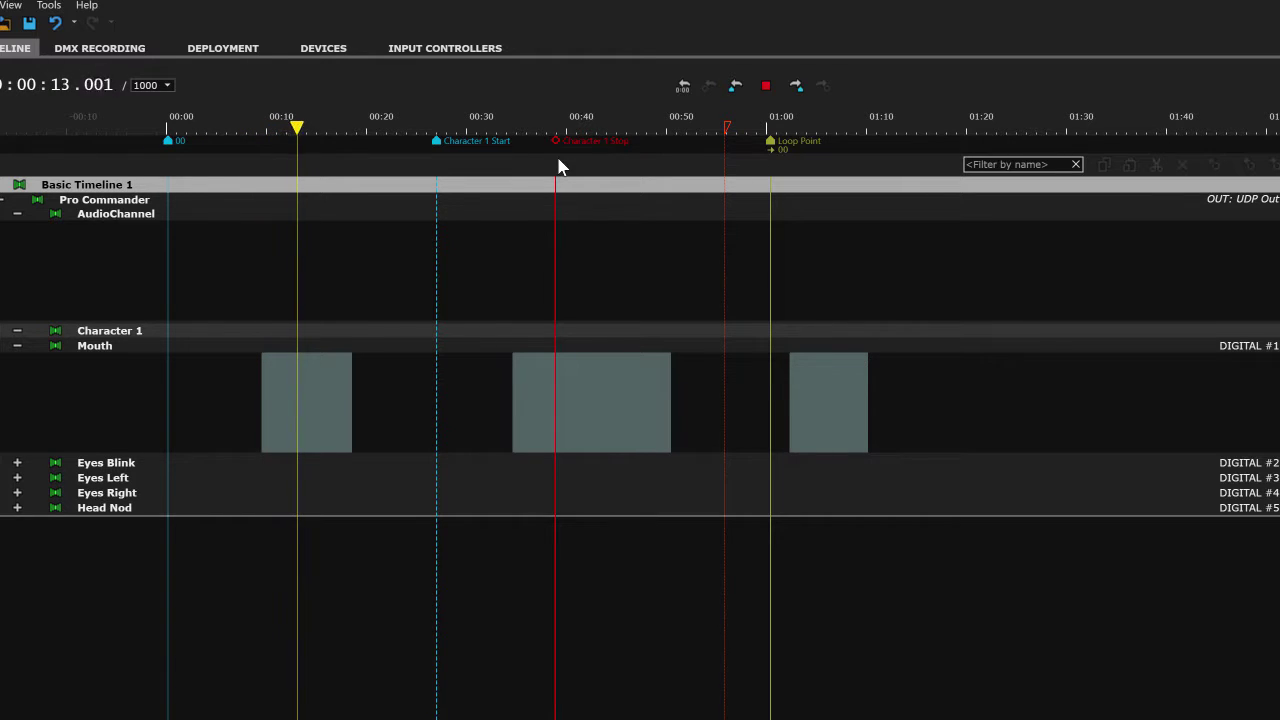
{"action": "left_click_drag", "start_coordinate": [304, 127], "coordinate": [431, 127]}
{"action": "key", "text": "space"}
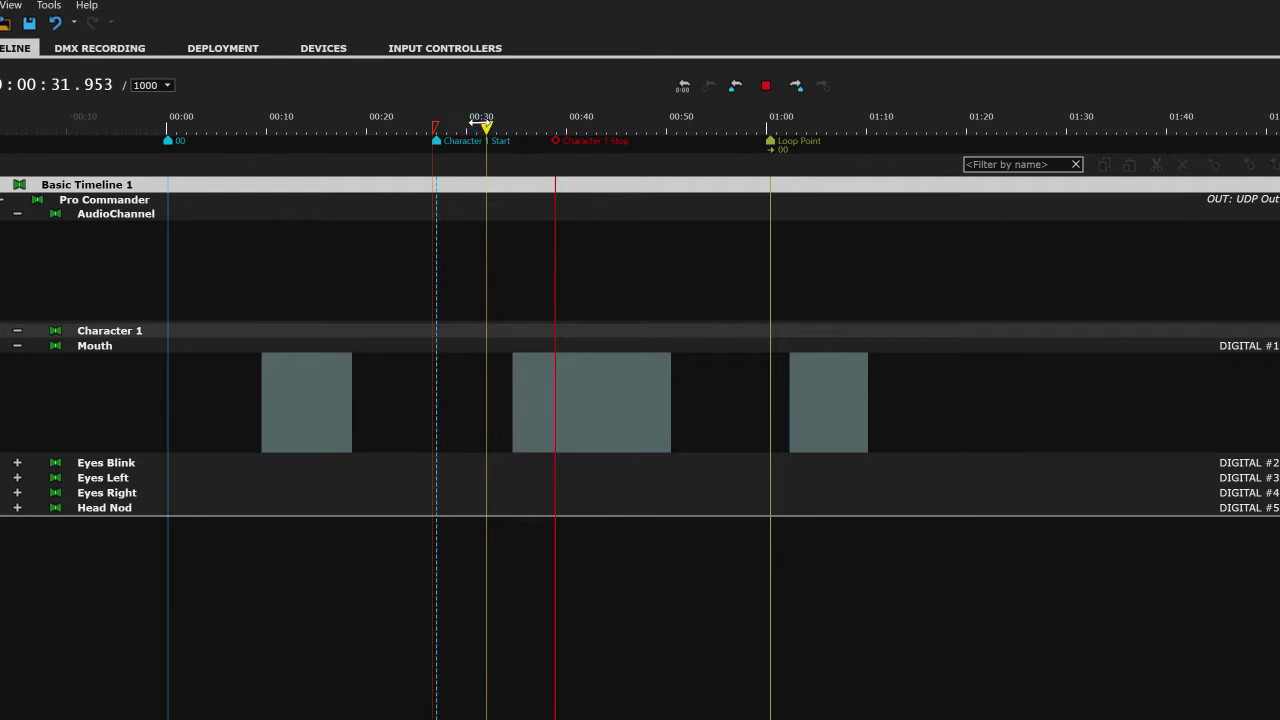
{"action": "left_click_drag", "start_coordinate": [486, 127], "coordinate": [397, 127]}
{"action": "key", "text": "space"}
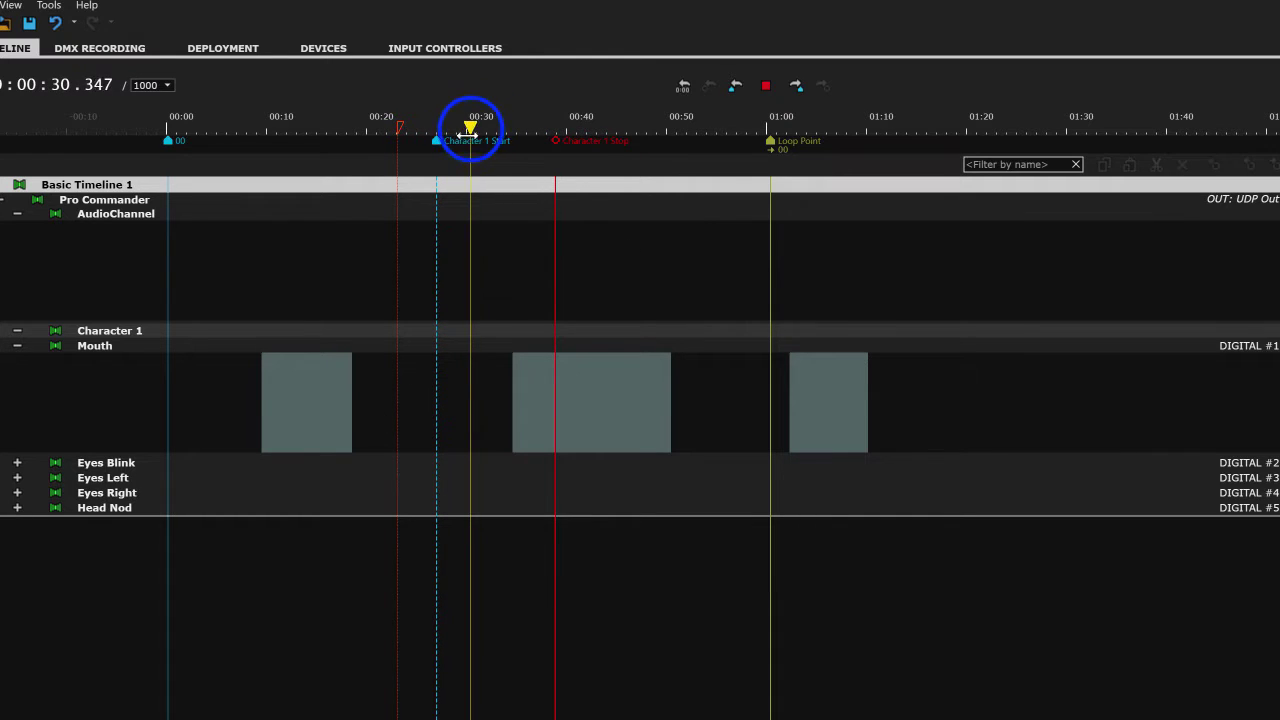
Place the locator at about 00:55, just before the Loop Point, and create a time marker at its position.
{"action": "left_click", "coordinate": [470, 128]}
{"action": "left_click_drag", "start_coordinate": [470, 128], "coordinate": [752, 126]}
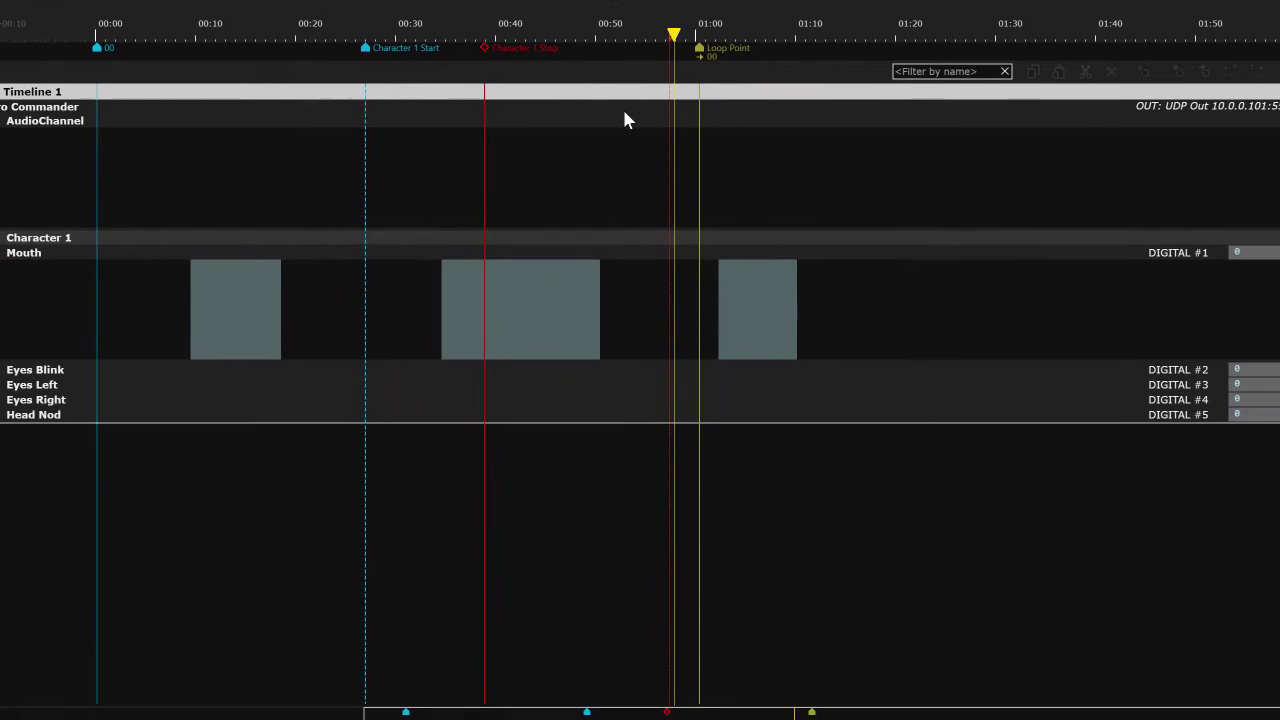
{"action": "left_click_drag", "start_coordinate": [686, 48], "coordinate": [644, 22]}
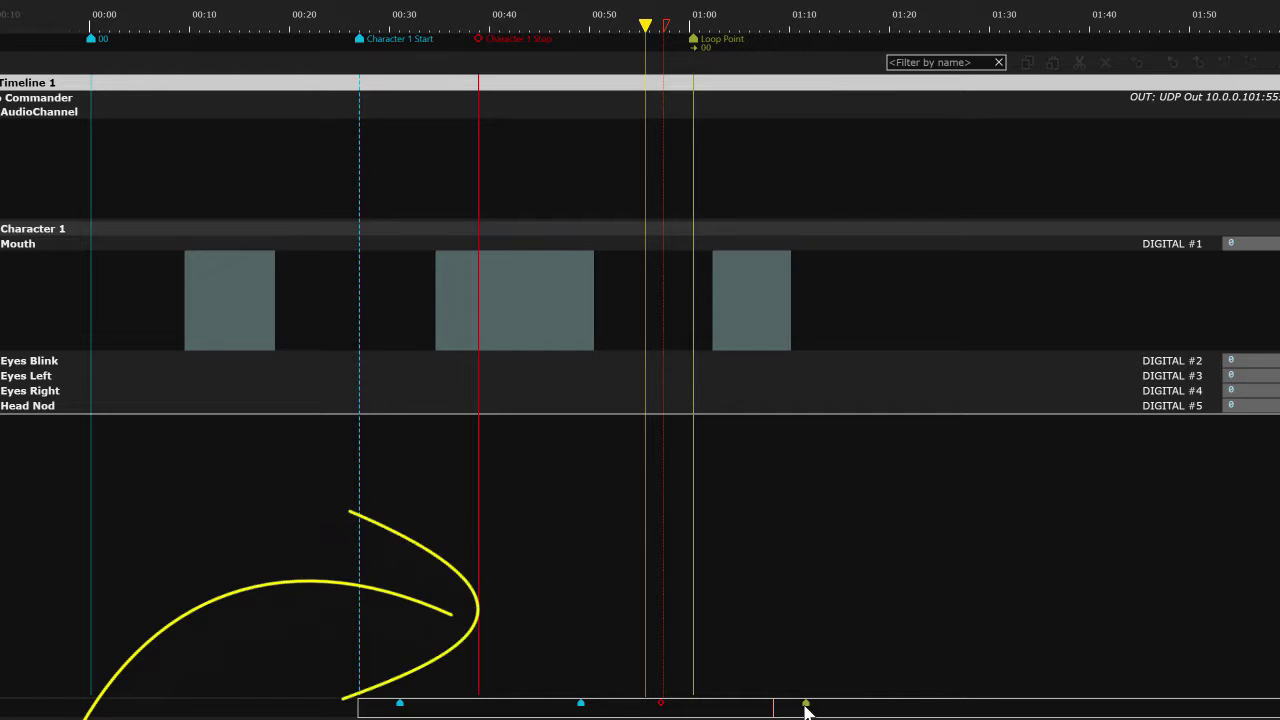
{"action": "left_click", "coordinate": [580, 705]}
{"action": "mouse_move", "coordinate": [580, 708]}
{"action": "left_mouse_down"}
{"action": "mouse_move", "coordinate": [365, 712]}
{"action": "mouse_move", "coordinate": [420, 716]}
{"action": "left_mouse_up"}
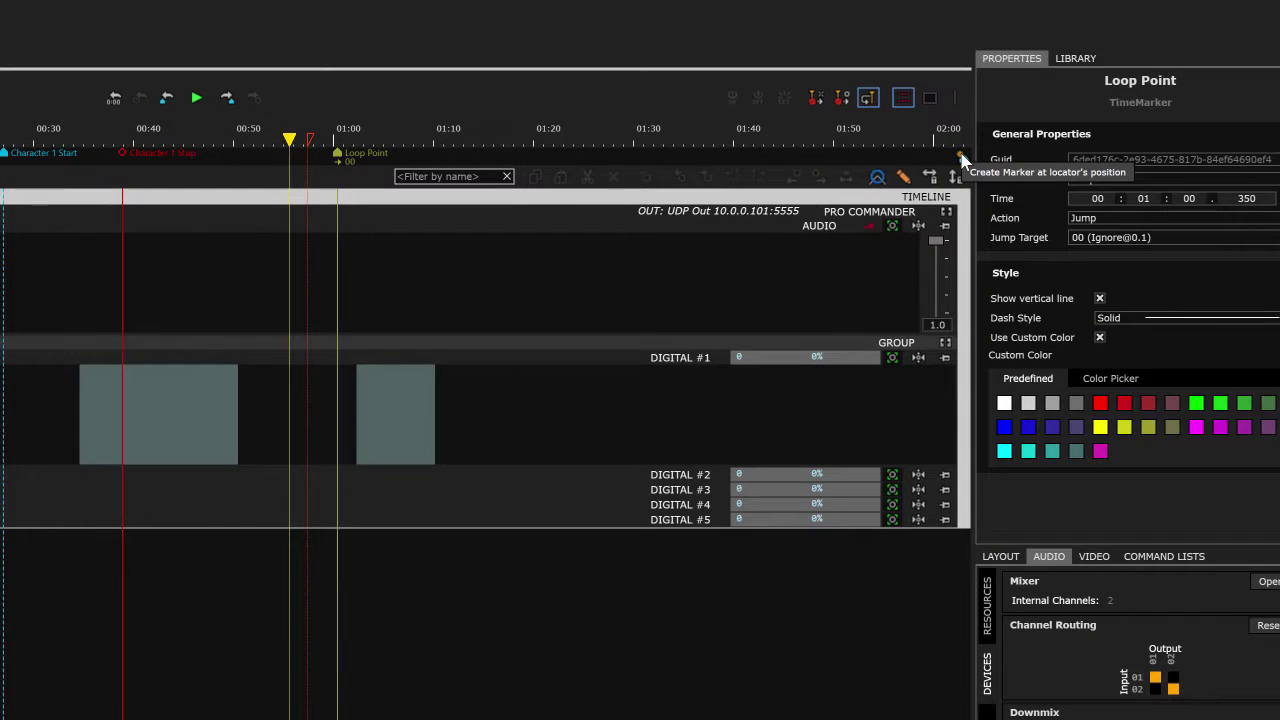
{"action": "left_click", "coordinate": [960, 158]}
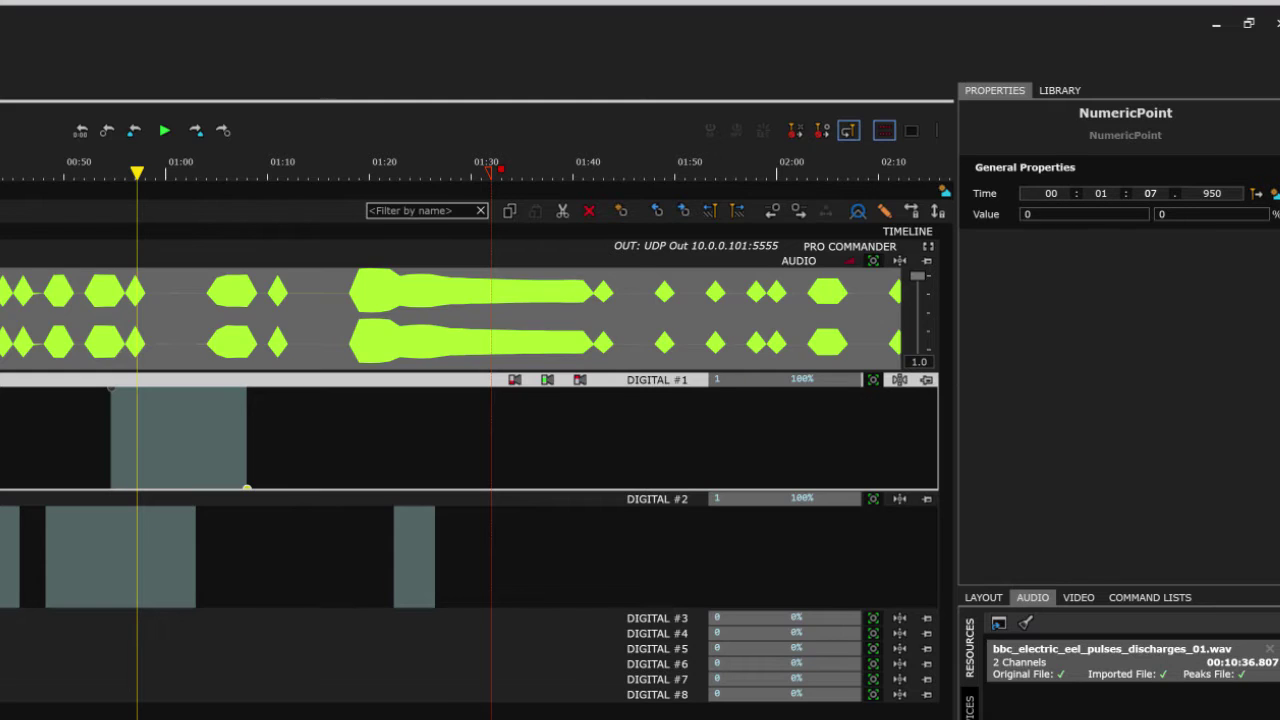
Set the time of the selected point on the Mouth Move channel to 00:01:08.950.
{"action": "left_click", "coordinate": [1171, 198]}
{"action": "type", "text": "08"}
{"action": "key", "text": "Tab"}
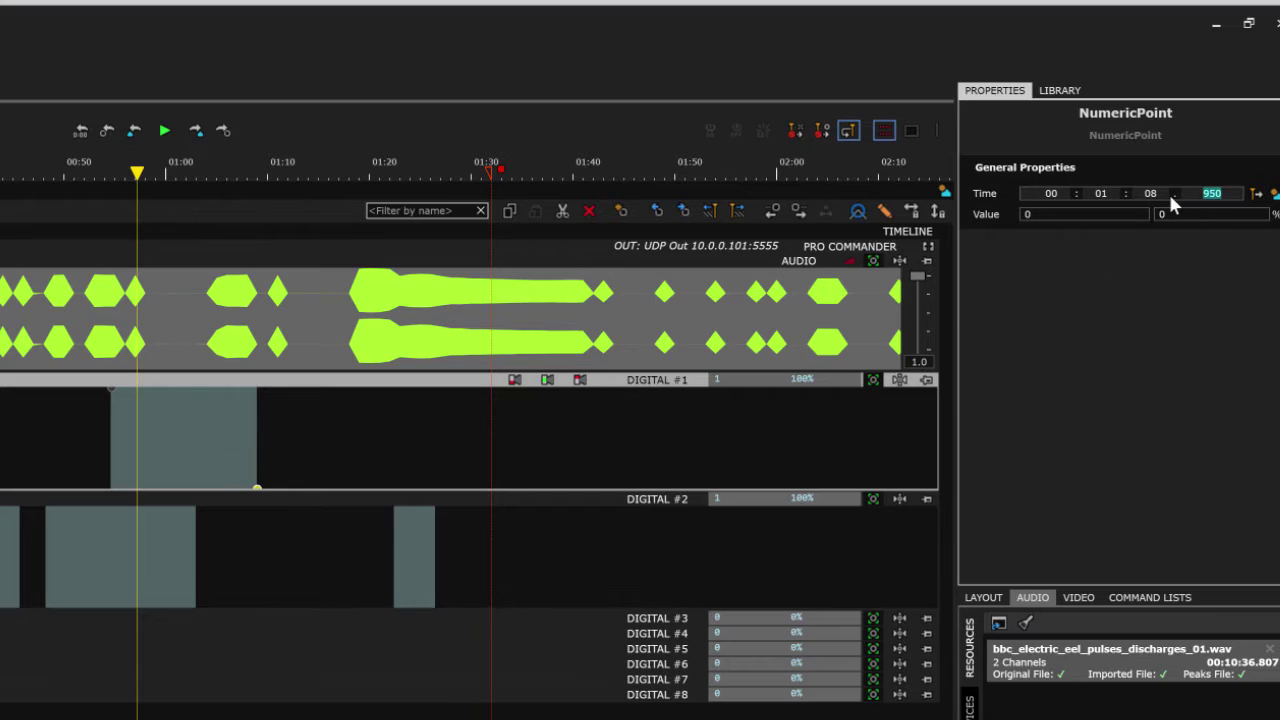
Lock the Mouth Move and Eye Blink channels, and unlock both again.
{"action": "left_click", "coordinate": [872, 380]}
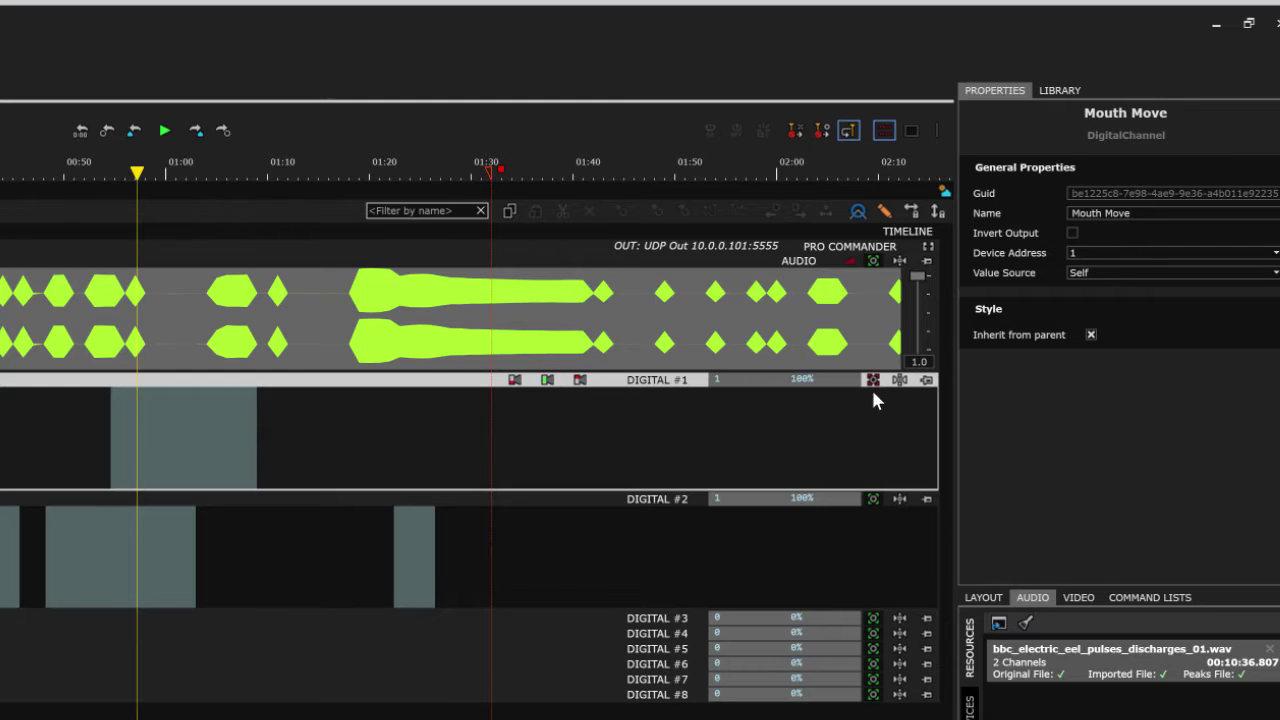
{"action": "left_click", "coordinate": [872, 498]}
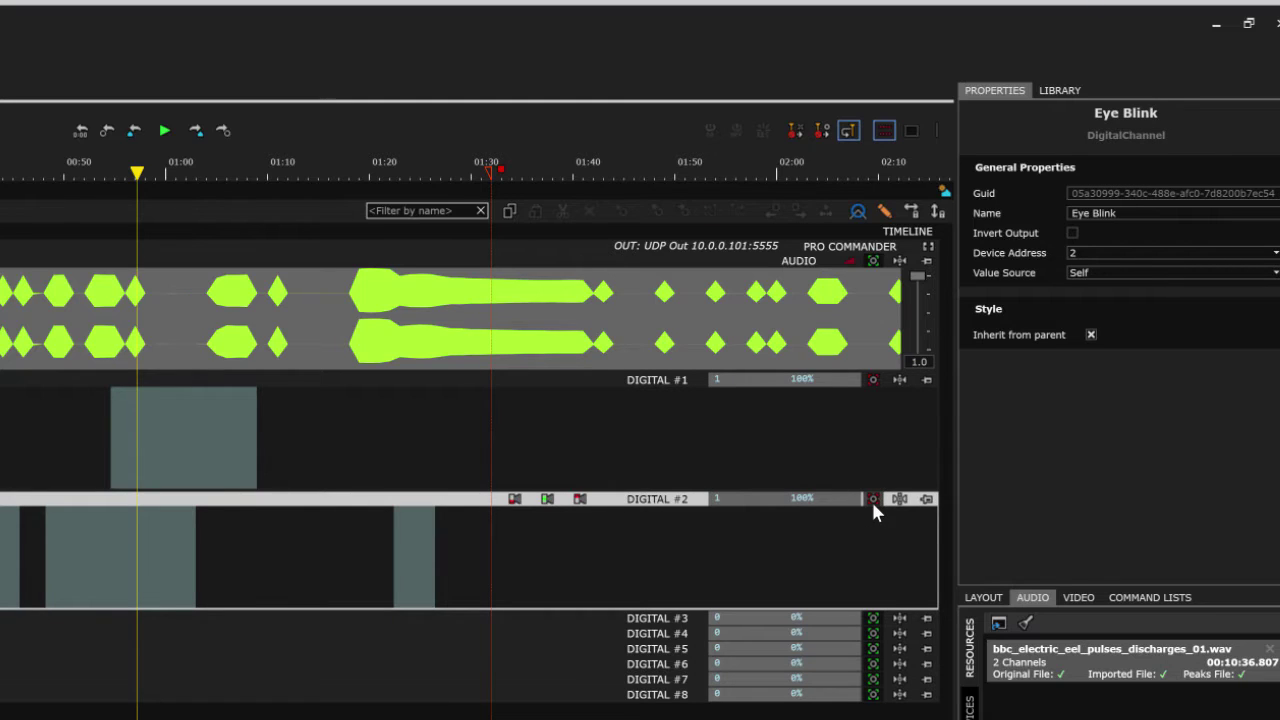
{"action": "left_click", "coordinate": [872, 498]}
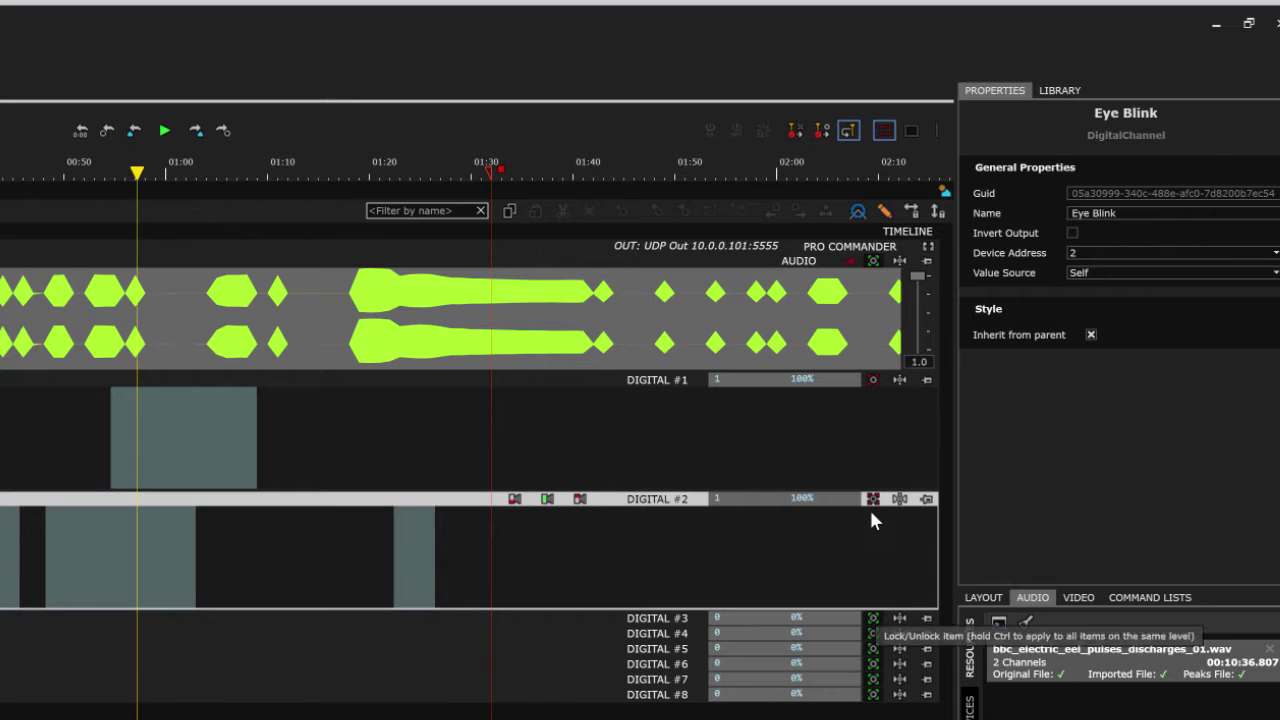
{"action": "left_click", "coordinate": [870, 499]}
{"action": "left_click", "coordinate": [872, 380]}
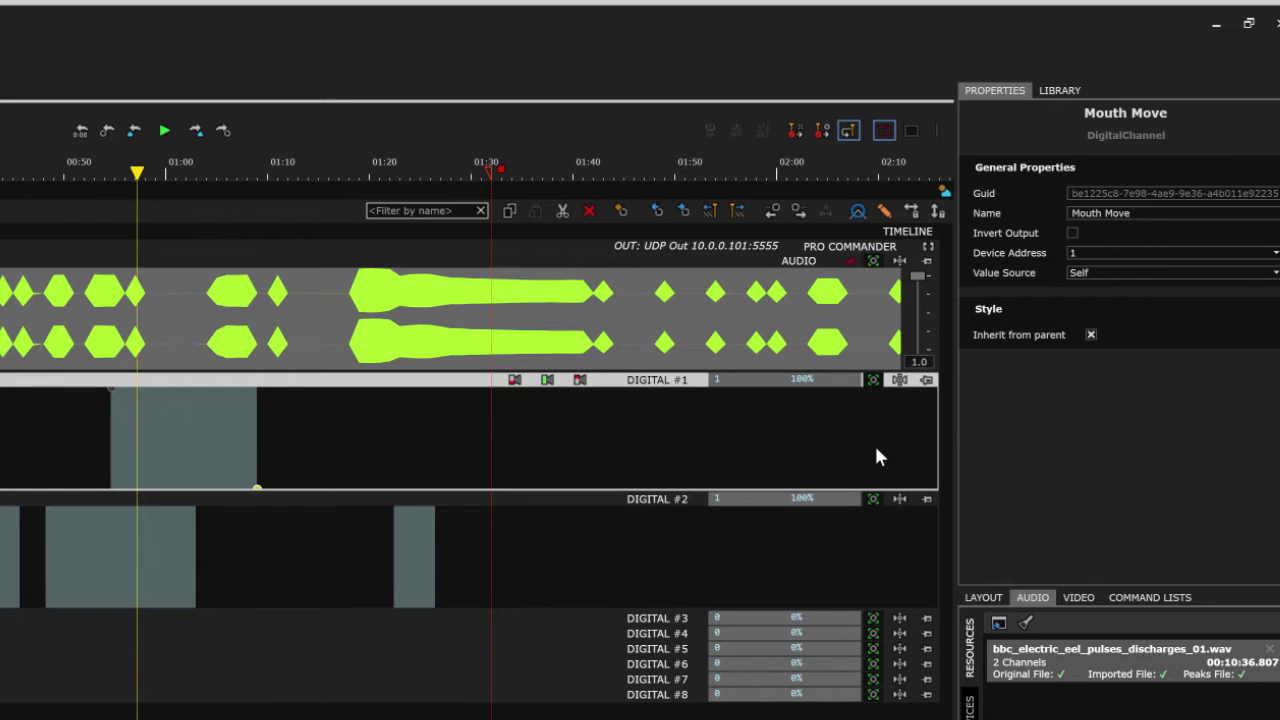
Pin the Eye Blink channel and the AudioChannel above the timeline, and unpin them both again.
{"action": "left_click", "coordinate": [897, 500]}
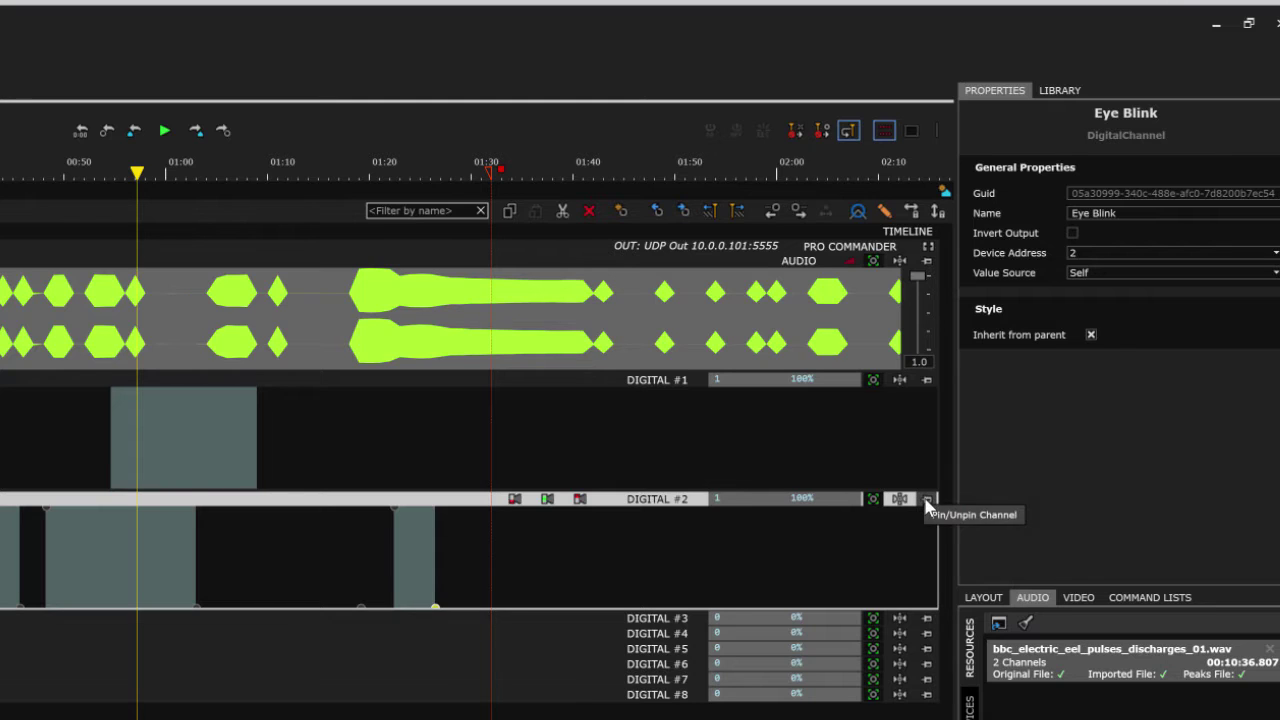
{"action": "left_click", "coordinate": [927, 498]}
{"action": "left_click", "coordinate": [927, 401]}
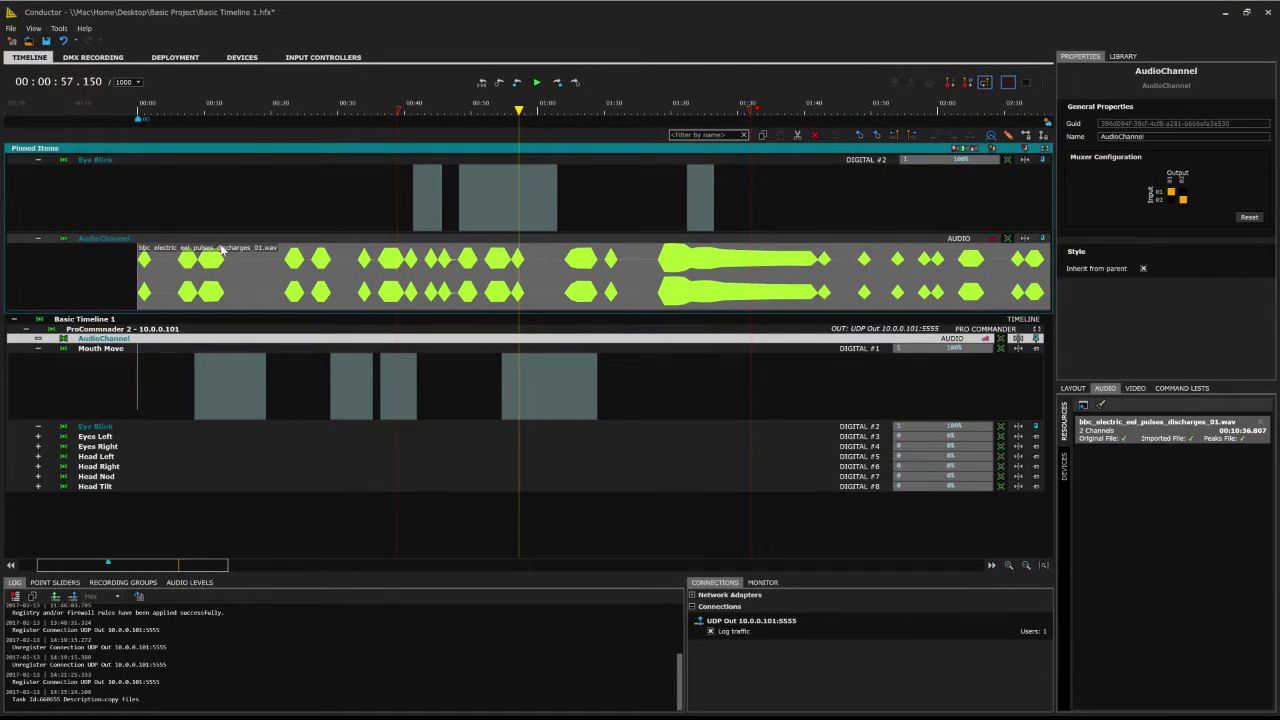
{"action": "left_click", "coordinate": [1023, 152]}
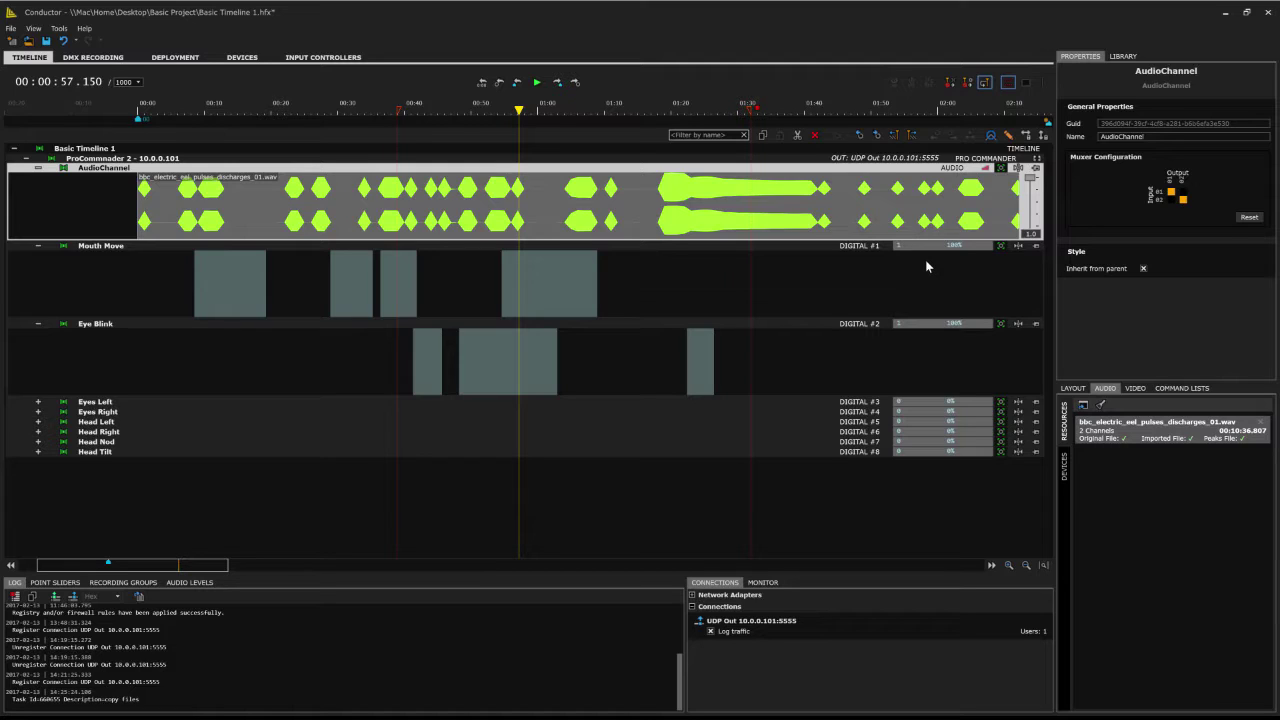
Add an analog channel to the Pro Commander 2 device in the project layout.
{"action": "left_click", "coordinate": [1073, 388]}
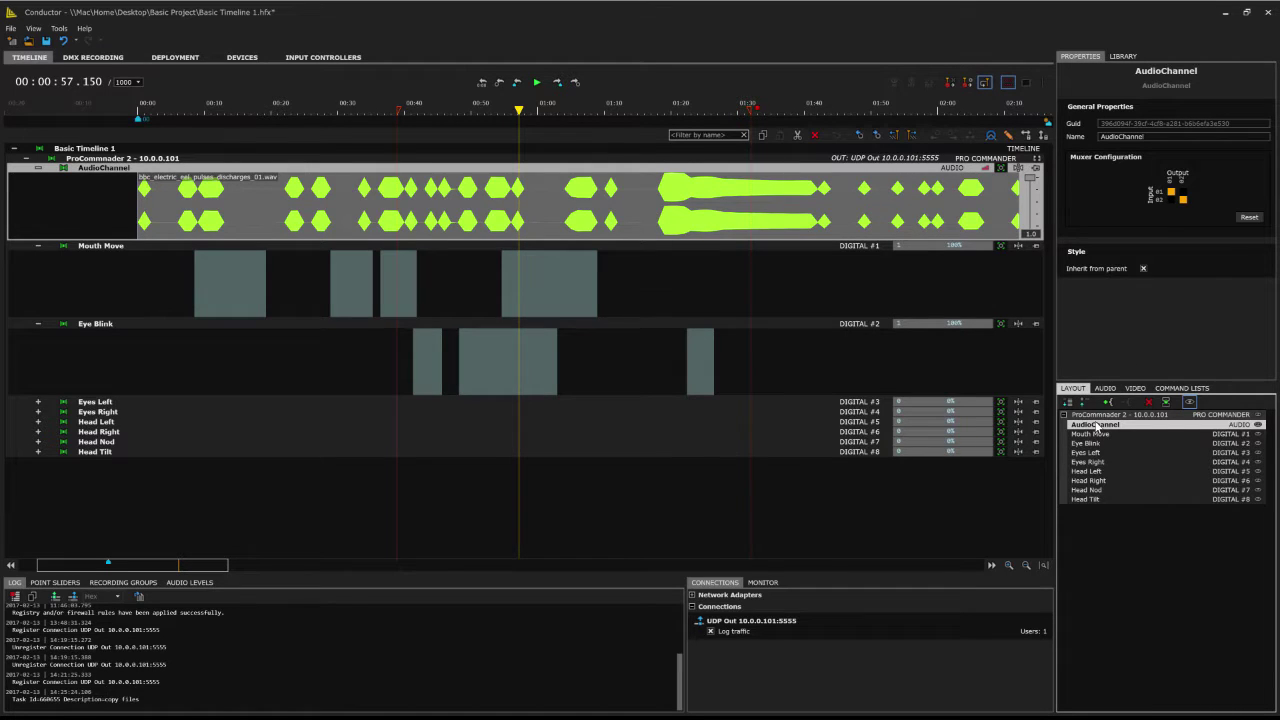
{"action": "left_click", "coordinate": [1100, 415]}
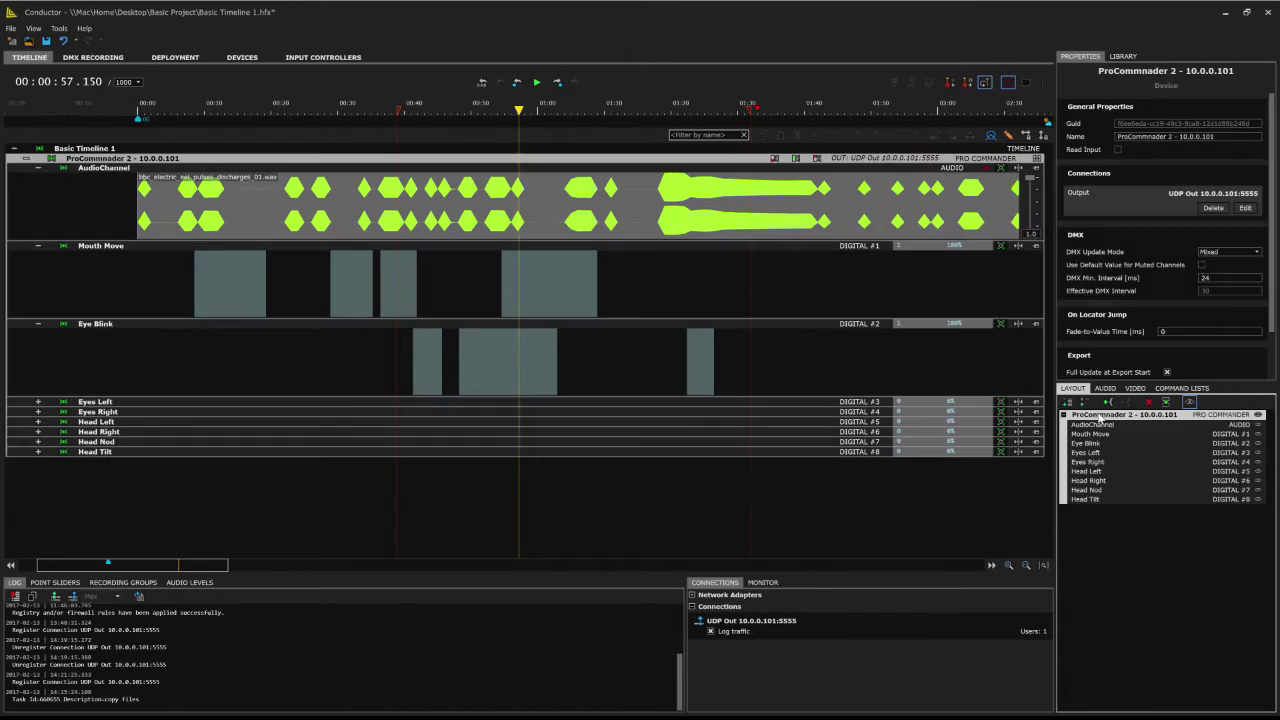
{"action": "right_click", "coordinate": [1100, 418]}
{"action": "mouse_move", "coordinate": [1166, 600]}
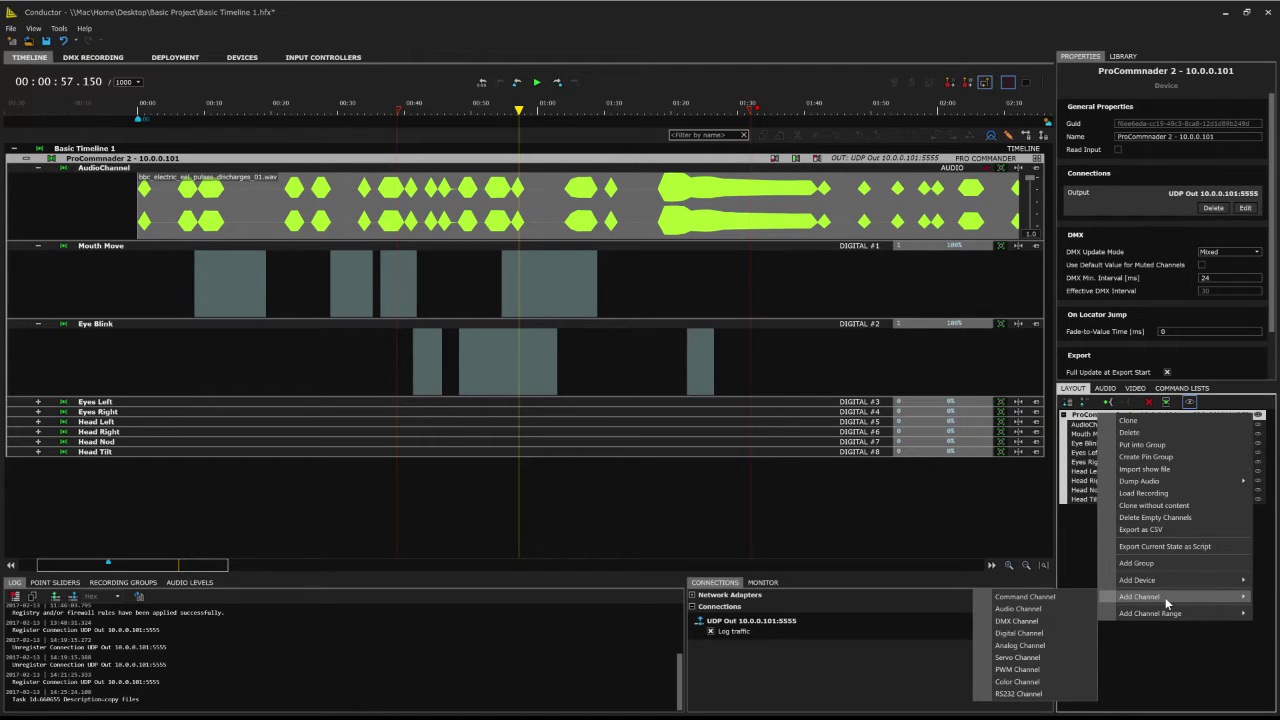
{"action": "left_click", "coordinate": [1055, 652]}
Add a command channel to the Pro Commander 2 device.
{"action": "left_click", "coordinate": [1110, 414]}
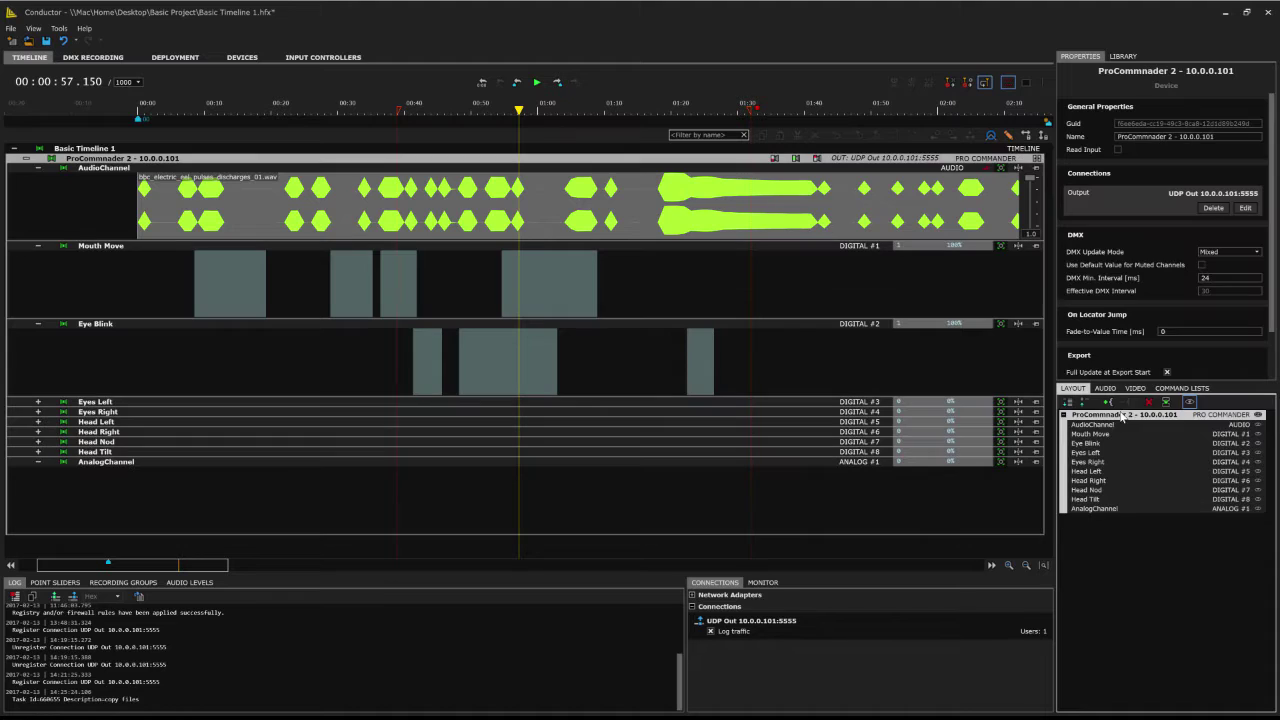
{"action": "right_click", "coordinate": [1120, 414]}
{"action": "mouse_move", "coordinate": [1162, 596]}
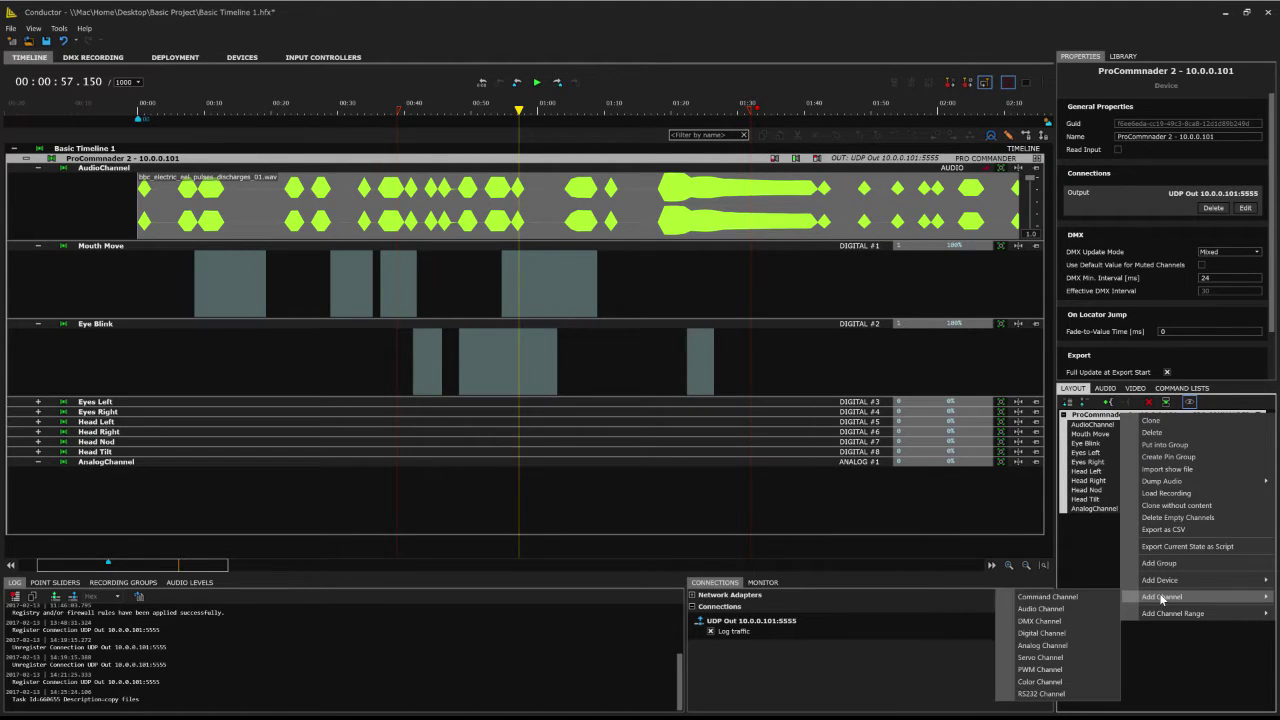
{"action": "left_click", "coordinate": [1082, 598]}
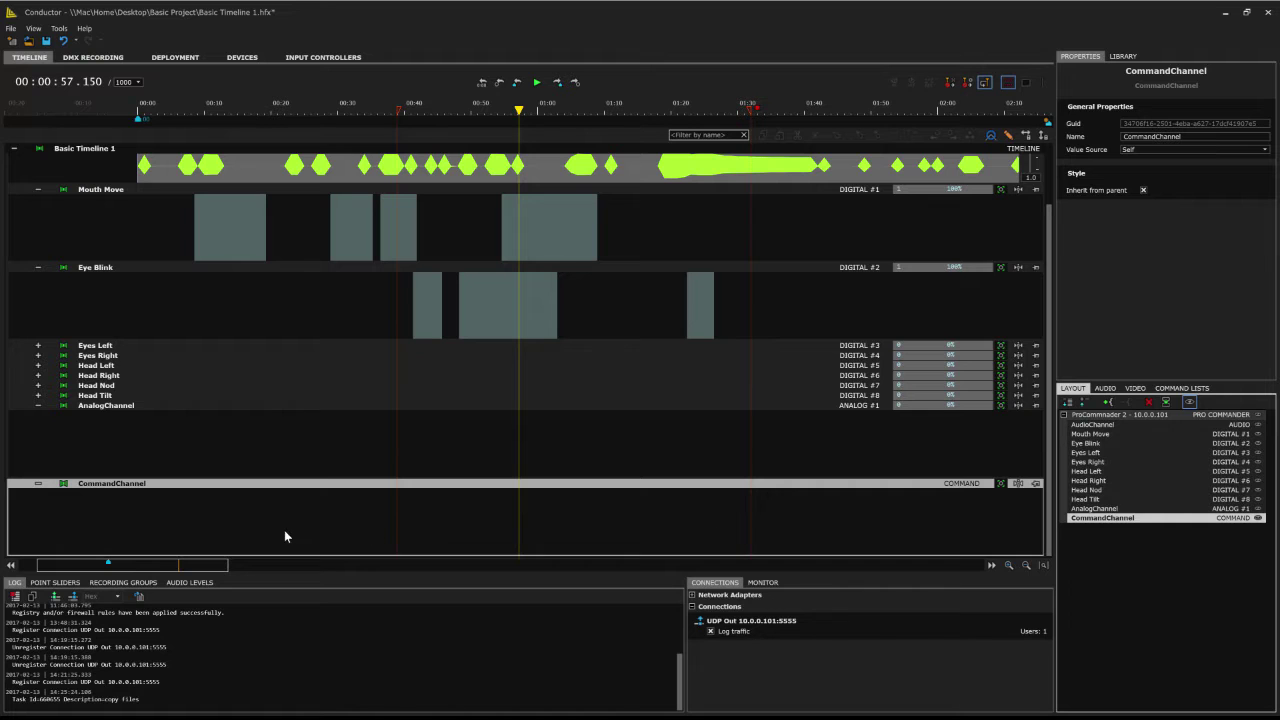
Add a command point with the ASCII command !rst3# to the CommandChannel and move it to 00:02:06.250.
{"action": "double_click", "coordinate": [192, 527]}
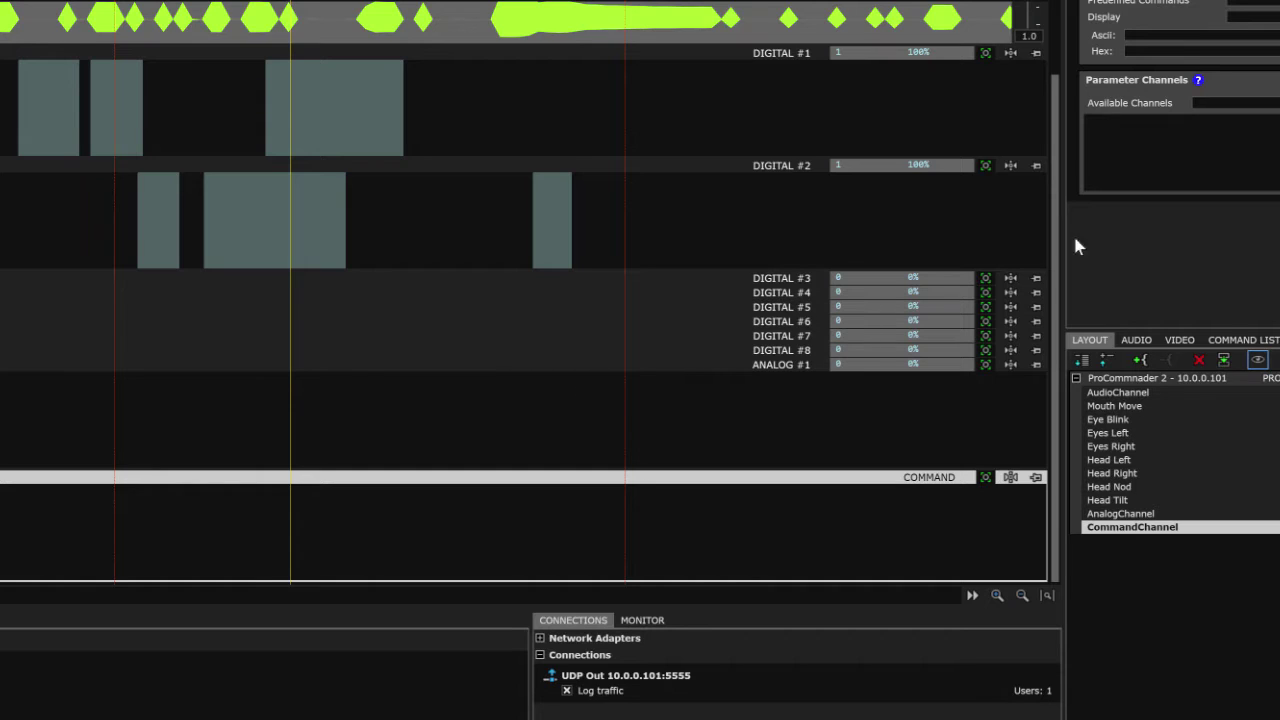
{"action": "left_click", "coordinate": [1222, 35]}
{"action": "type", "text": "!rst3"}
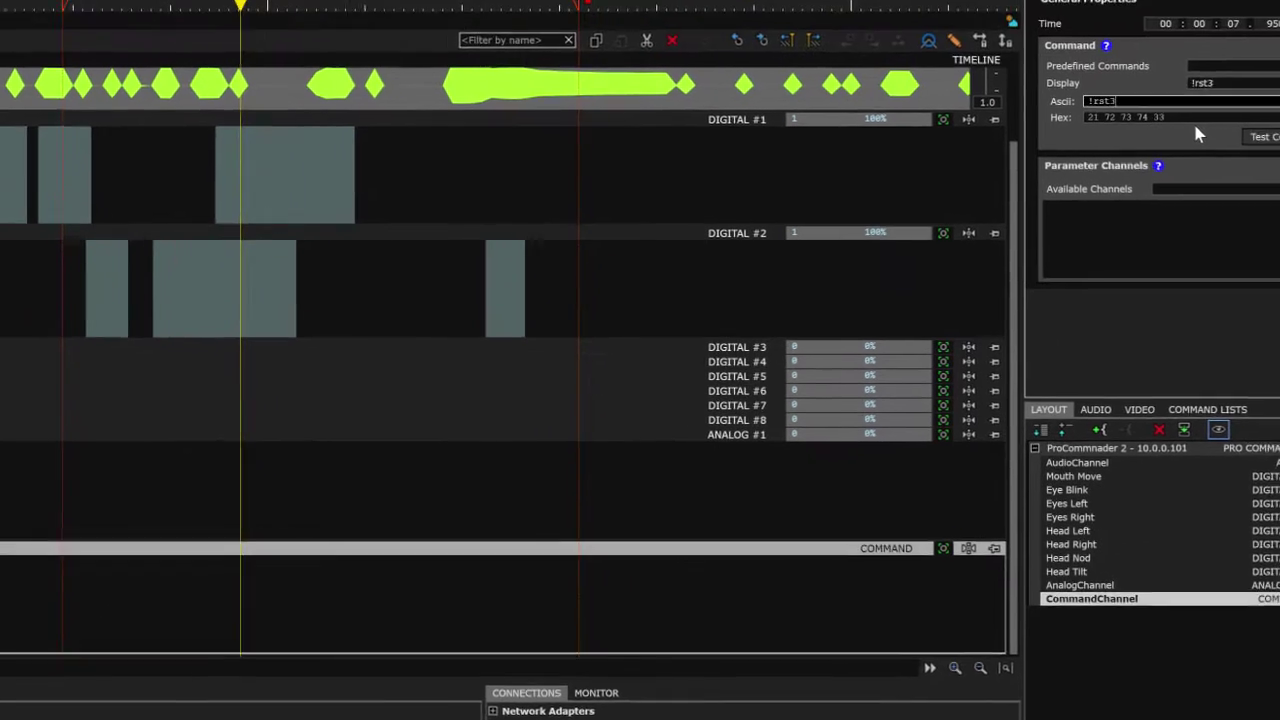
{"action": "type", "text": "#"}
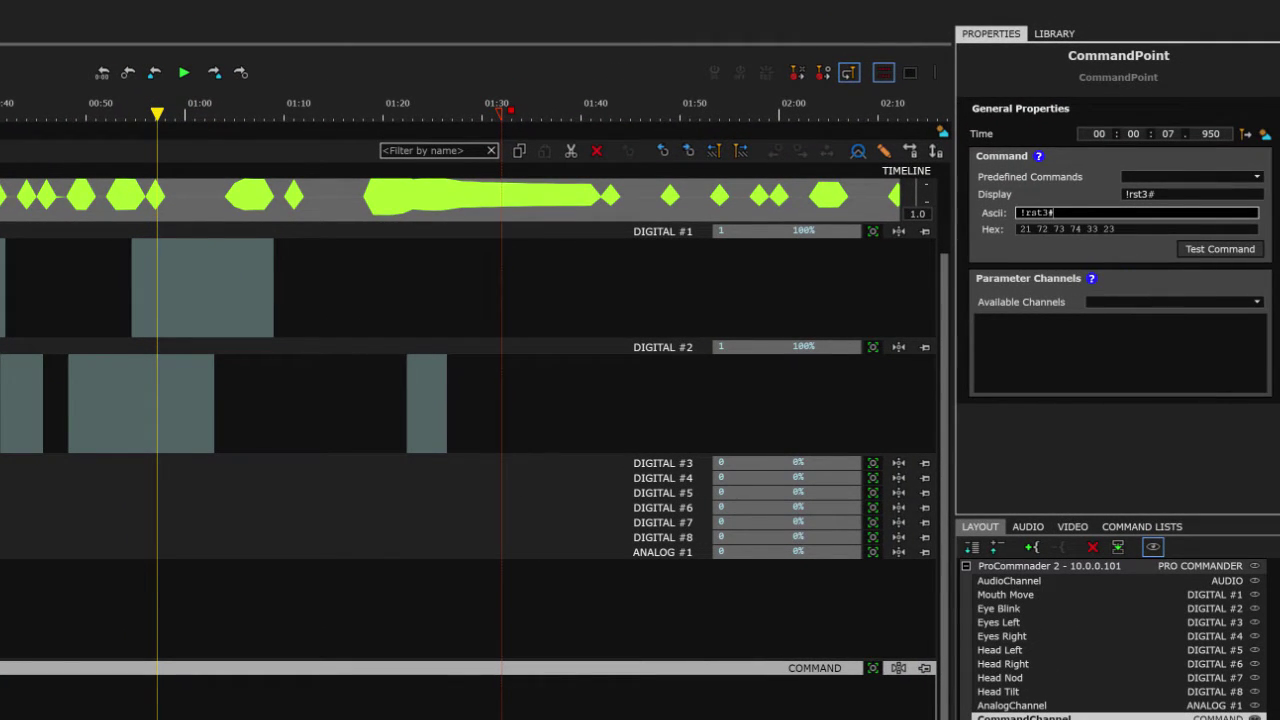
{"action": "left_click_drag", "start_coordinate": [320, 697], "coordinate": [845, 703]}
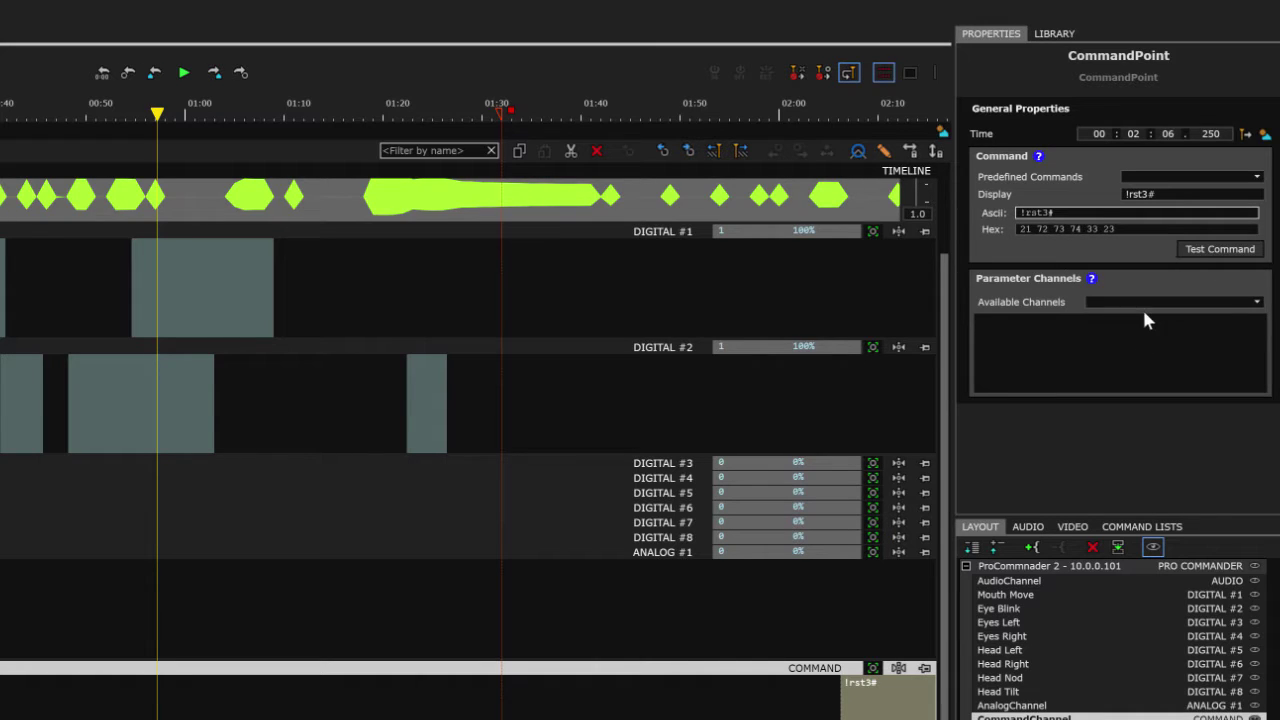
{"action": "left_click", "coordinate": [953, 228]}
{"action": "left_click_drag", "start_coordinate": [953, 228], "coordinate": [948, 297]}
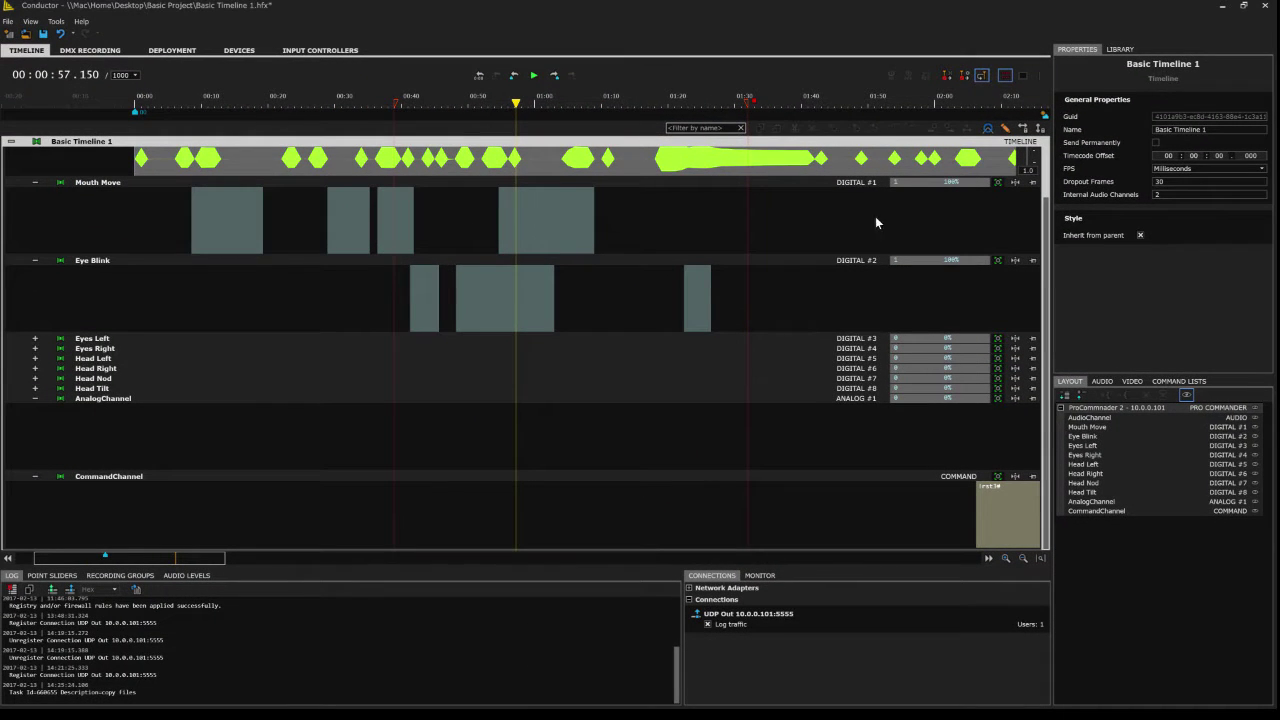
Draw a freehand value curve with three humps along the AnalogChannel from about 00:03 to 01:53, redrawing its later part.
{"action": "left_click", "coordinate": [1005, 128]}
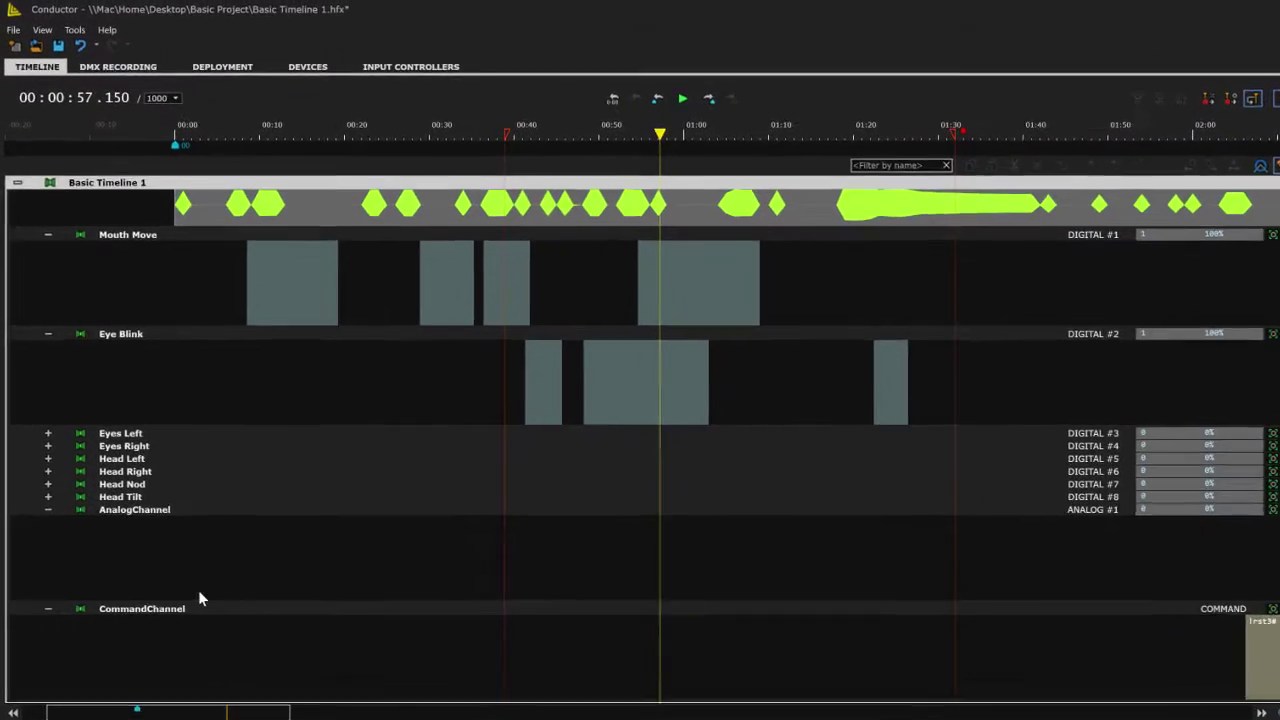
{"action": "mouse_move", "coordinate": [154, 465]}
{"action": "left_mouse_down"}
{"action": "mouse_move", "coordinate": [392, 431]}
{"action": "mouse_move", "coordinate": [559, 467]}
{"action": "left_mouse_up"}
{"action": "mouse_move", "coordinate": [808, 670]}
{"action": "left_mouse_down"}
{"action": "mouse_move", "coordinate": [1102, 579]}
{"action": "mouse_move", "coordinate": [1184, 620]}
{"action": "left_mouse_up"}
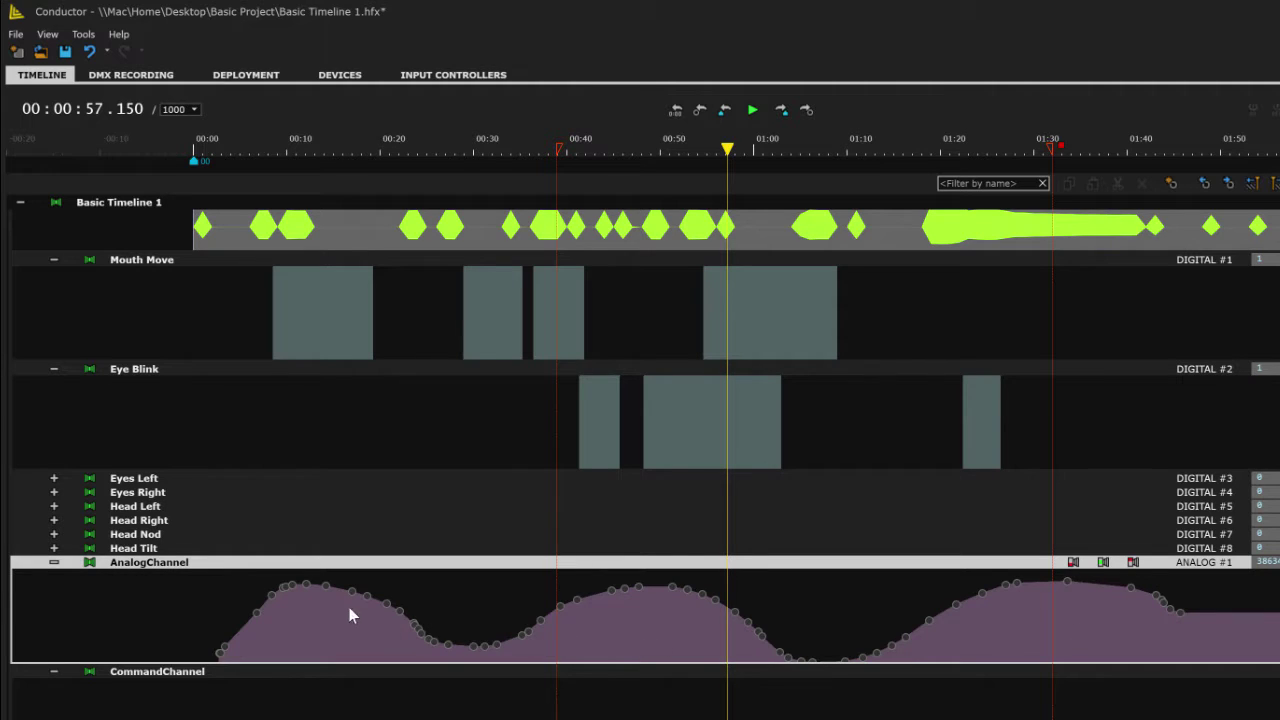
{"action": "left_click_drag", "start_coordinate": [451, 606], "coordinate": [955, 603]}
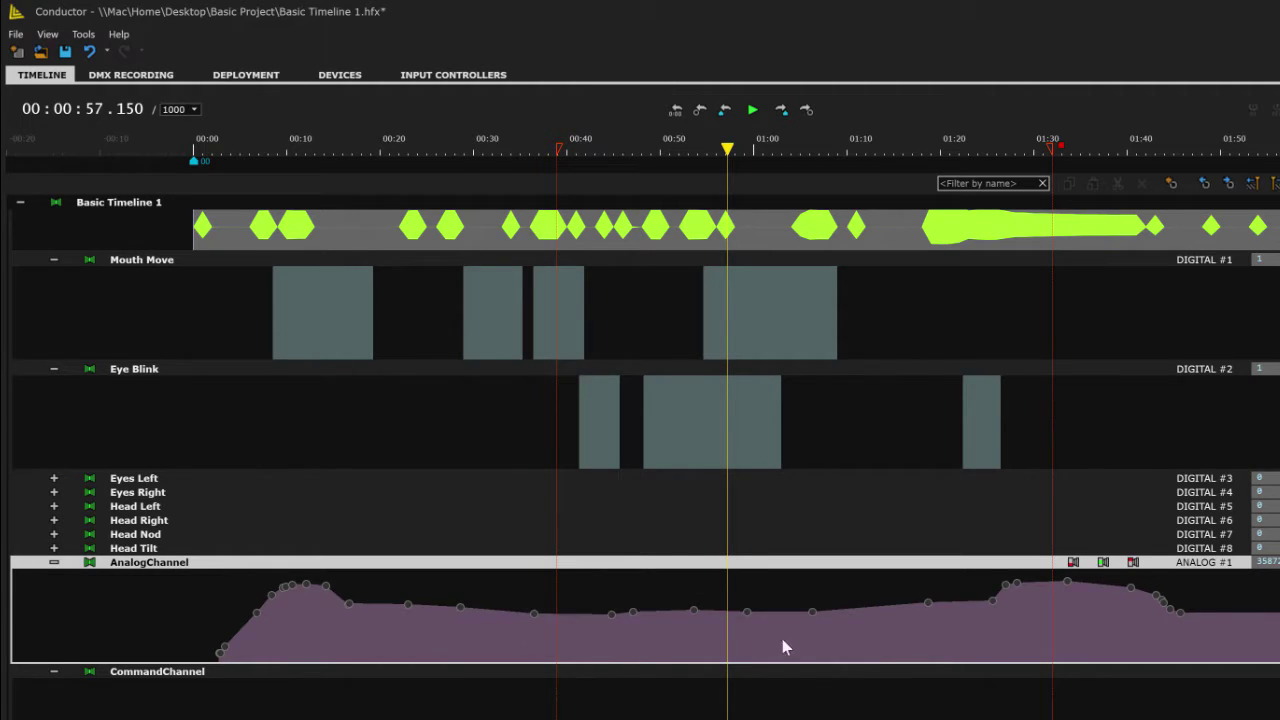
{"action": "mouse_move", "coordinate": [1255, 640]}
{"action": "left_mouse_down"}
{"action": "mouse_move", "coordinate": [1196, 582]}
{"action": "mouse_move", "coordinate": [762, 628]}
{"action": "mouse_move", "coordinate": [400, 624]}
{"action": "left_mouse_up"}
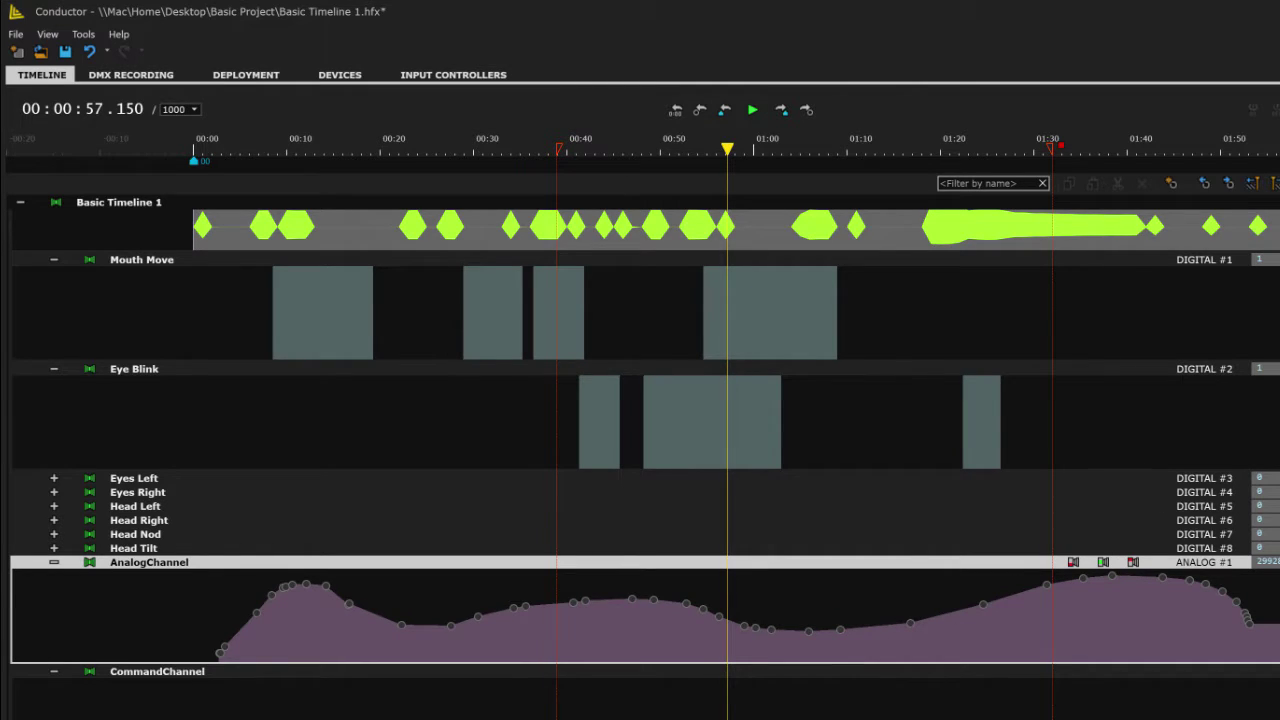
Select the points of the AnalogChannel curve's middle hump and shift them together, placing the rightmost selected point at about 00:01:07.950 and 43 %.
{"action": "left_click_drag", "start_coordinate": [904, 605], "coordinate": [434, 630]}
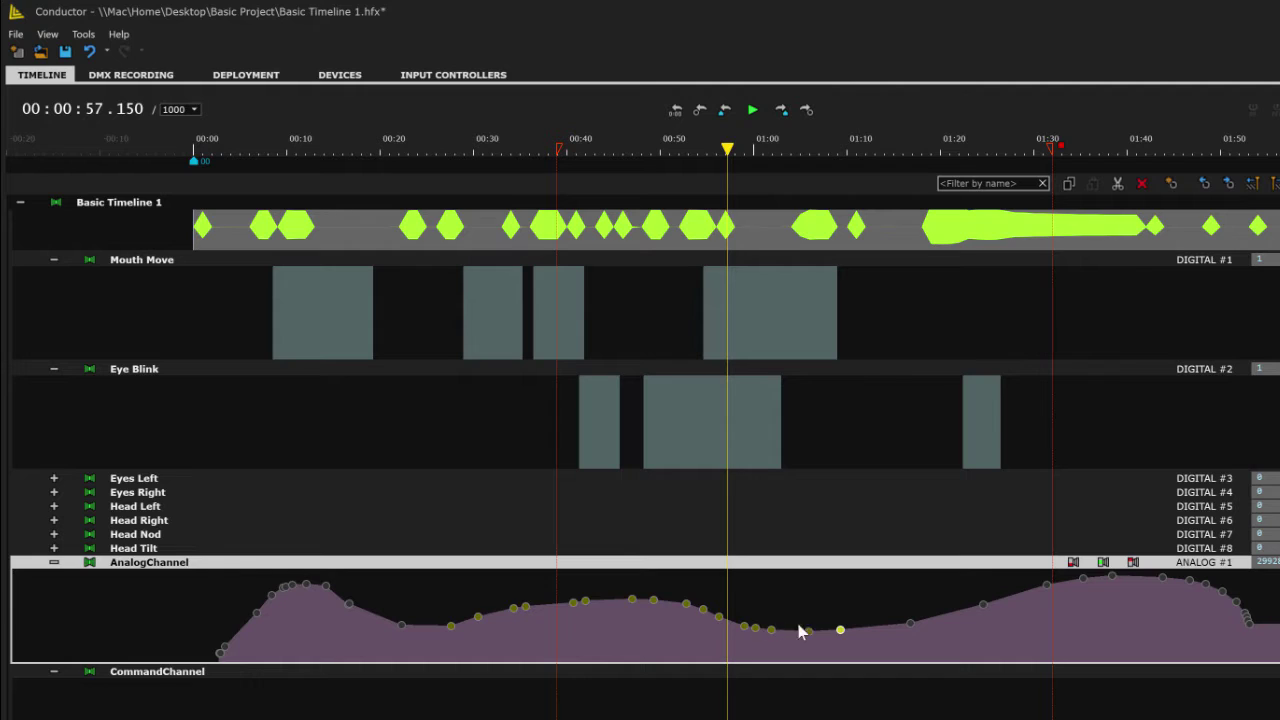
{"action": "left_click_drag", "start_coordinate": [840, 630], "coordinate": [790, 627]}
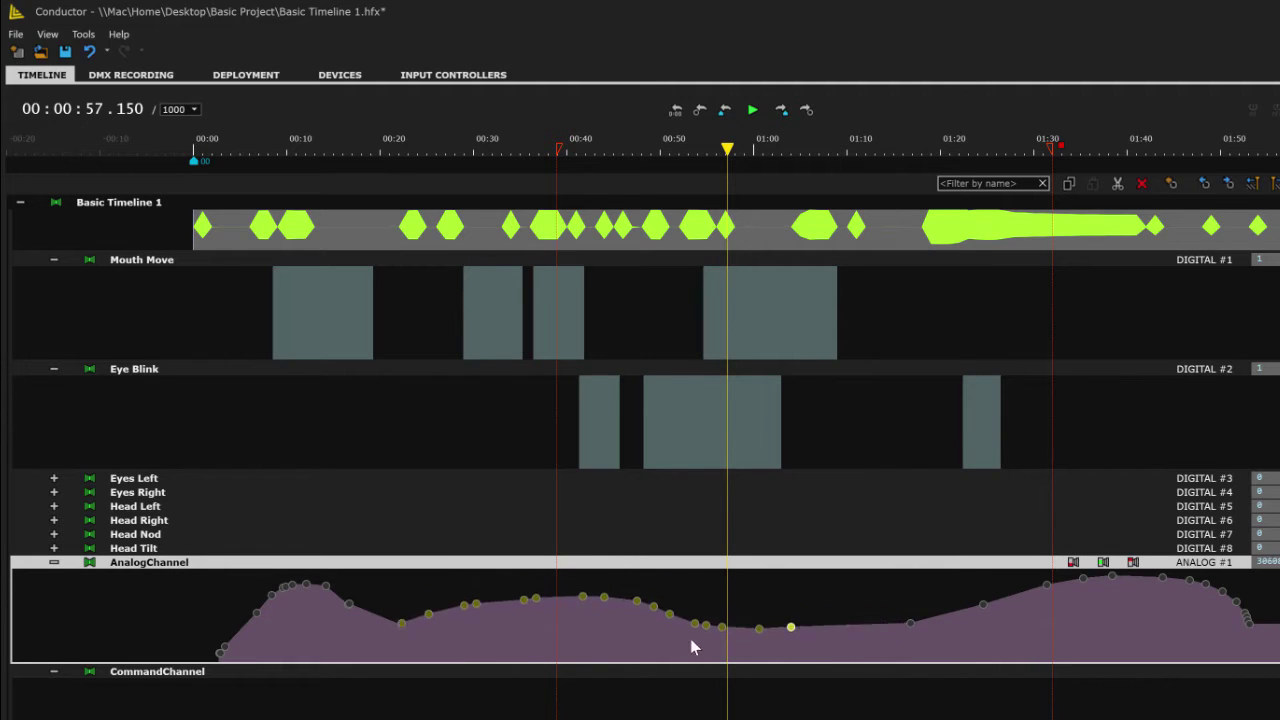
{"action": "left_click_drag", "start_coordinate": [691, 645], "coordinate": [835, 628]}
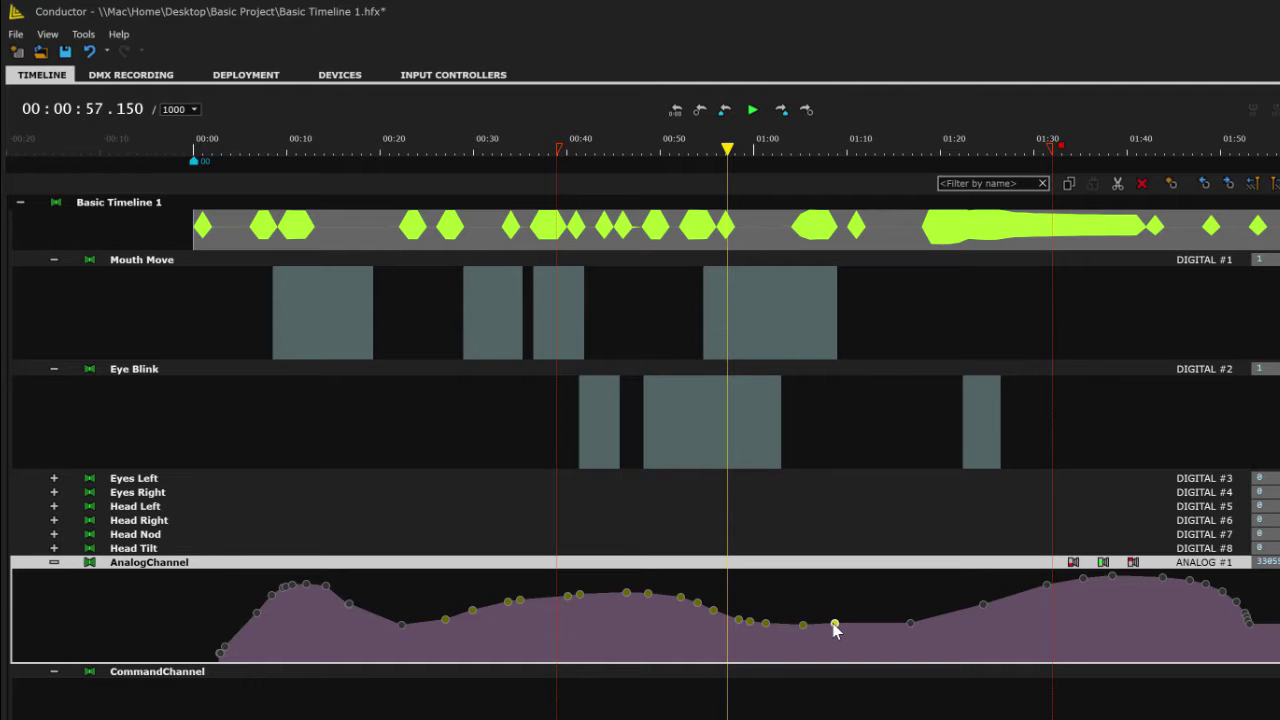
{"action": "mouse_move", "coordinate": [835, 628]}
{"action": "left_mouse_down"}
{"action": "mouse_move", "coordinate": [874, 615]}
{"action": "mouse_move", "coordinate": [782, 630]}
{"action": "mouse_move", "coordinate": [829, 619]}
{"action": "mouse_move", "coordinate": [849, 640]}
{"action": "mouse_move", "coordinate": [852, 612]}
{"action": "mouse_move", "coordinate": [822, 625]}
{"action": "left_mouse_up"}
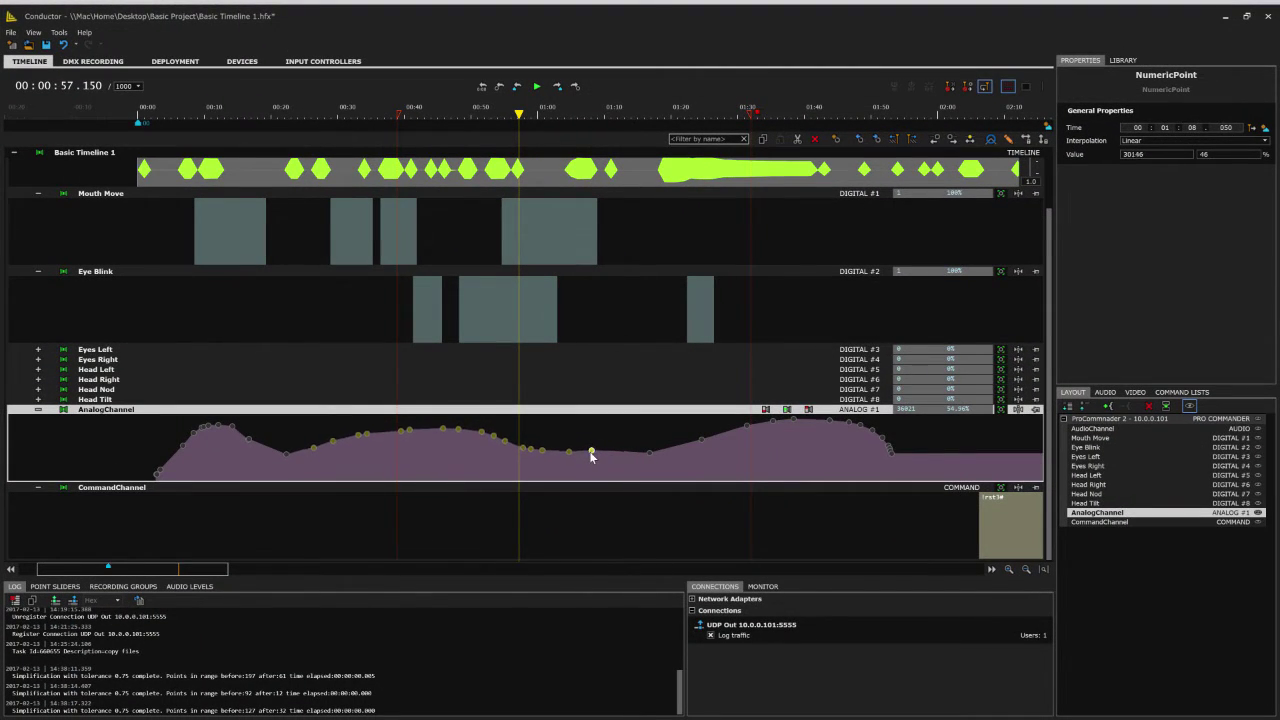
{"action": "left_click_drag", "start_coordinate": [591, 455], "coordinate": [591, 457]}
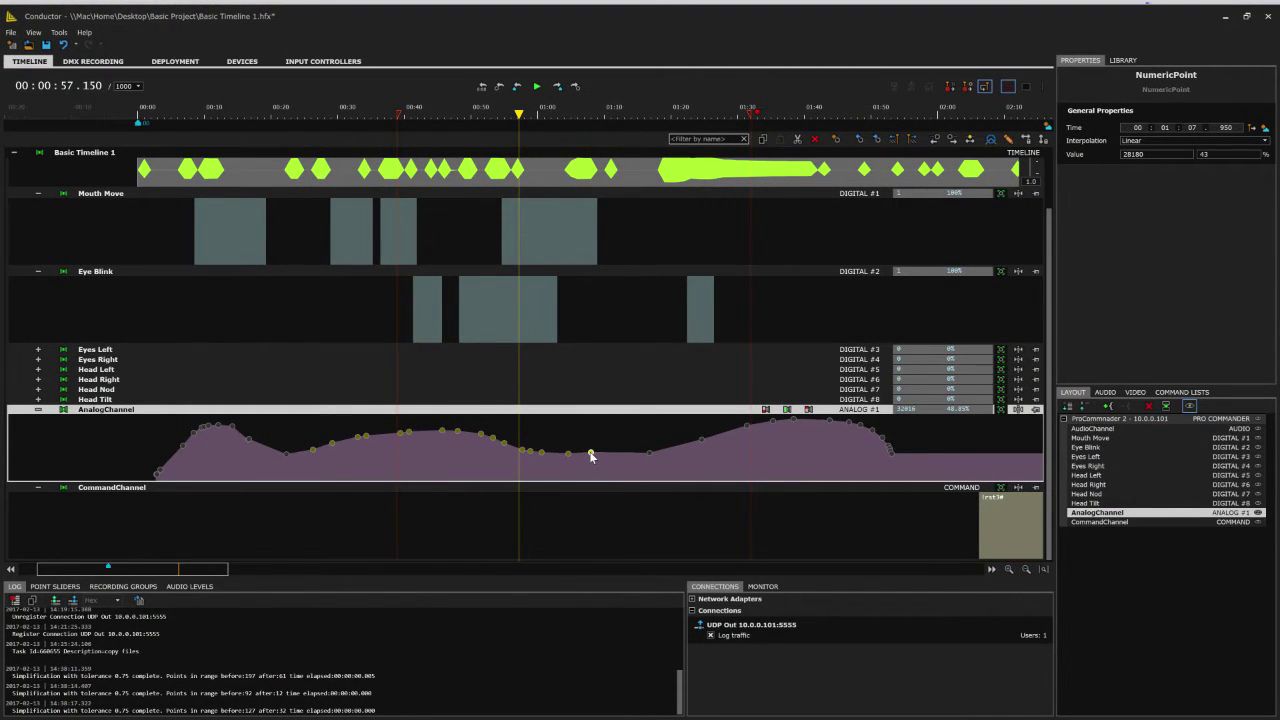
Examine the point operations available for the AnalogChannel, including Scale Time, Change Interpolations and Optimize Curve.
{"action": "right_click", "coordinate": [625, 416]}
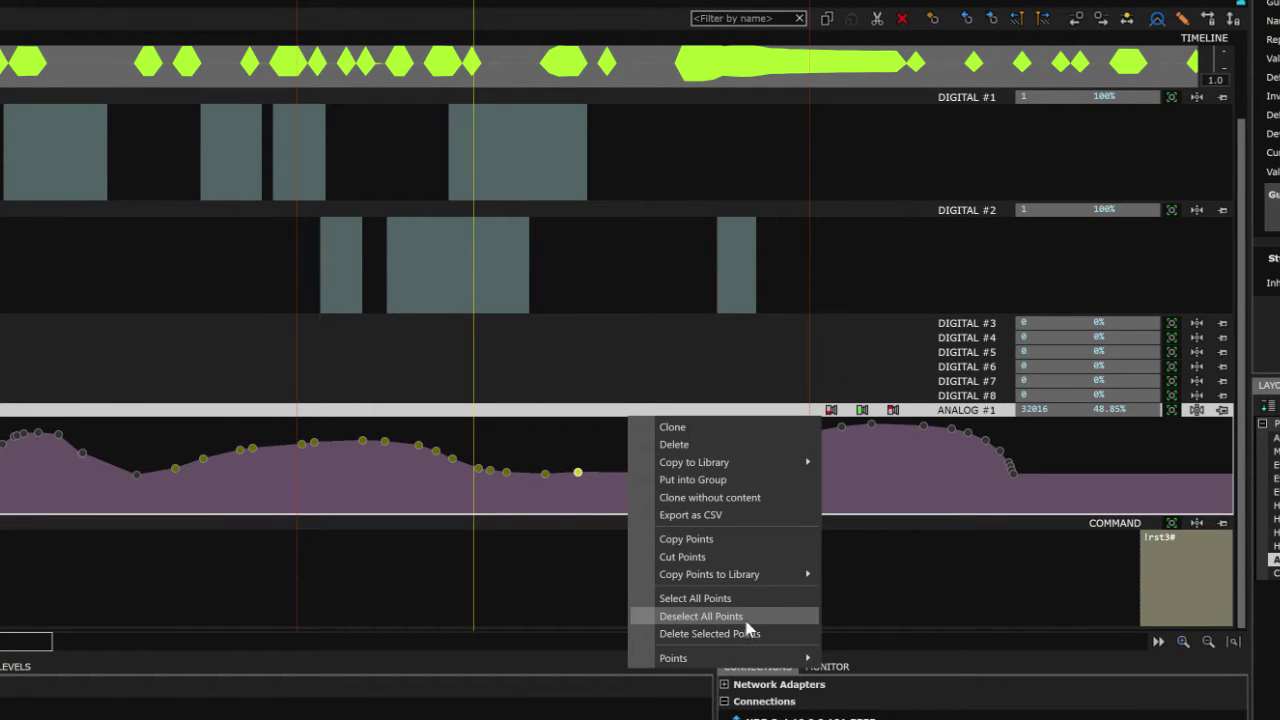
{"action": "mouse_move", "coordinate": [740, 660]}
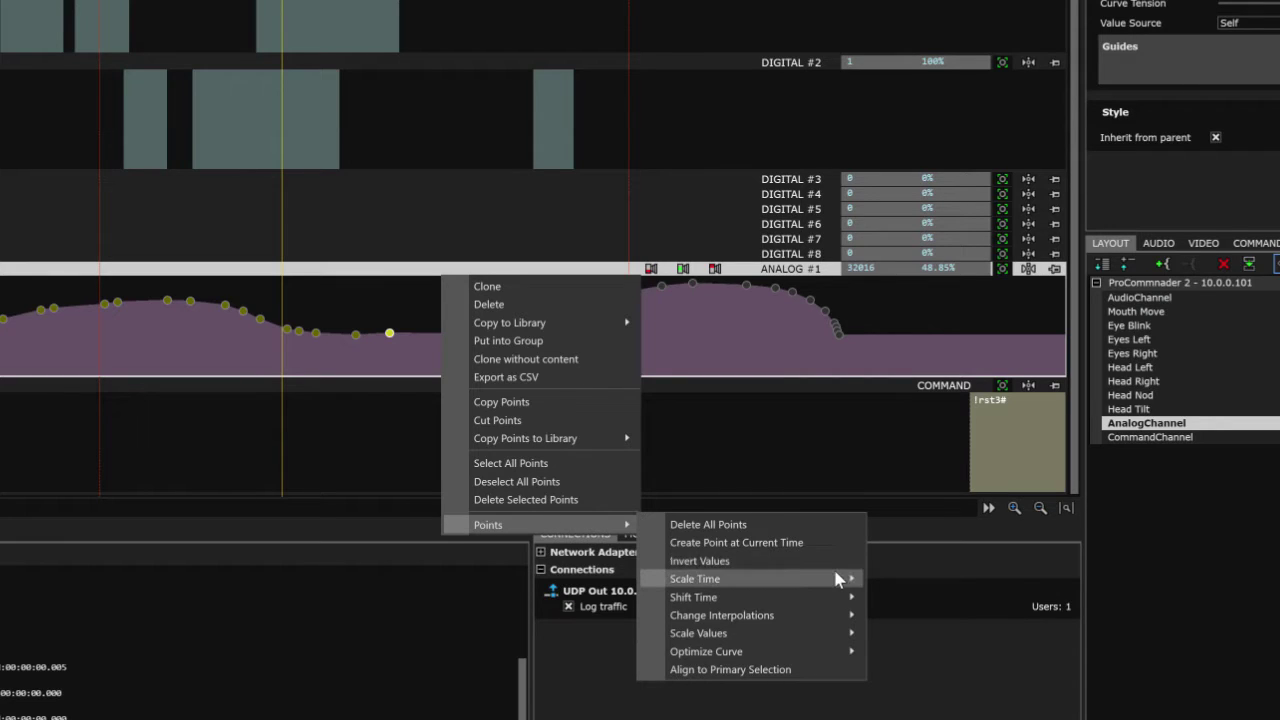
{"action": "mouse_move", "coordinate": [826, 583]}
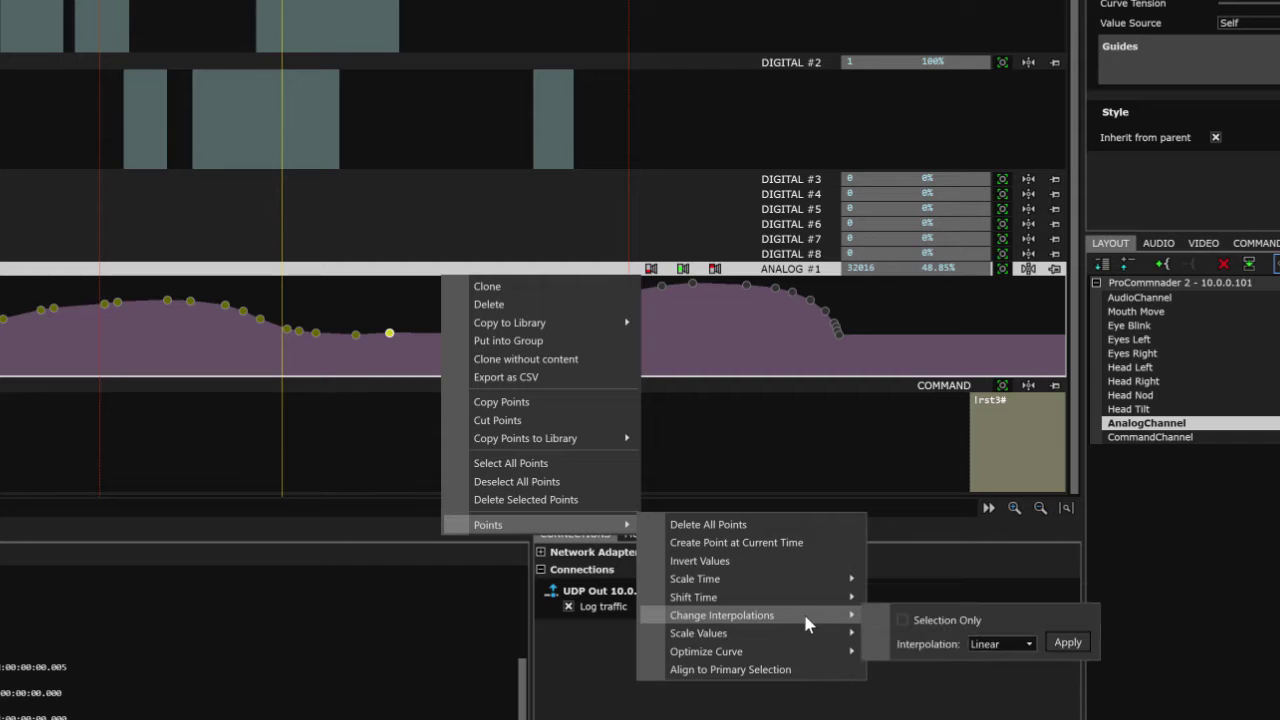
{"action": "mouse_move", "coordinate": [800, 657]}
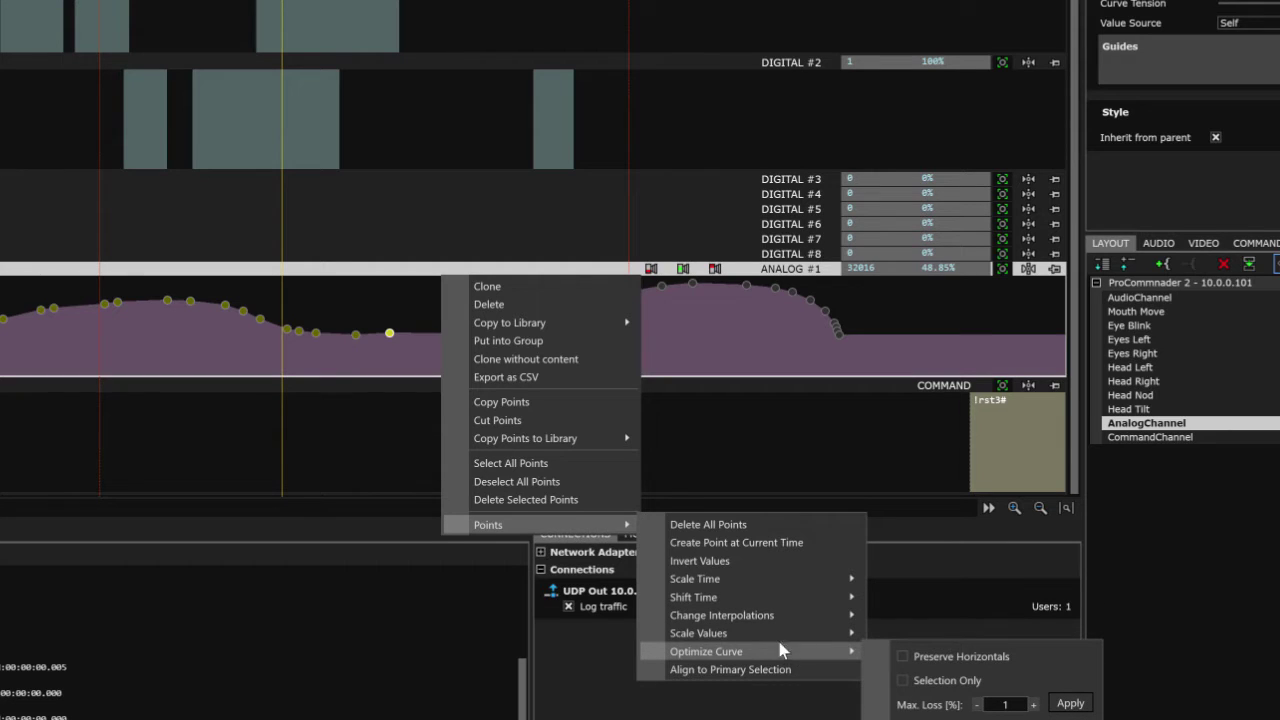
{"action": "left_click", "coordinate": [334, 410]}
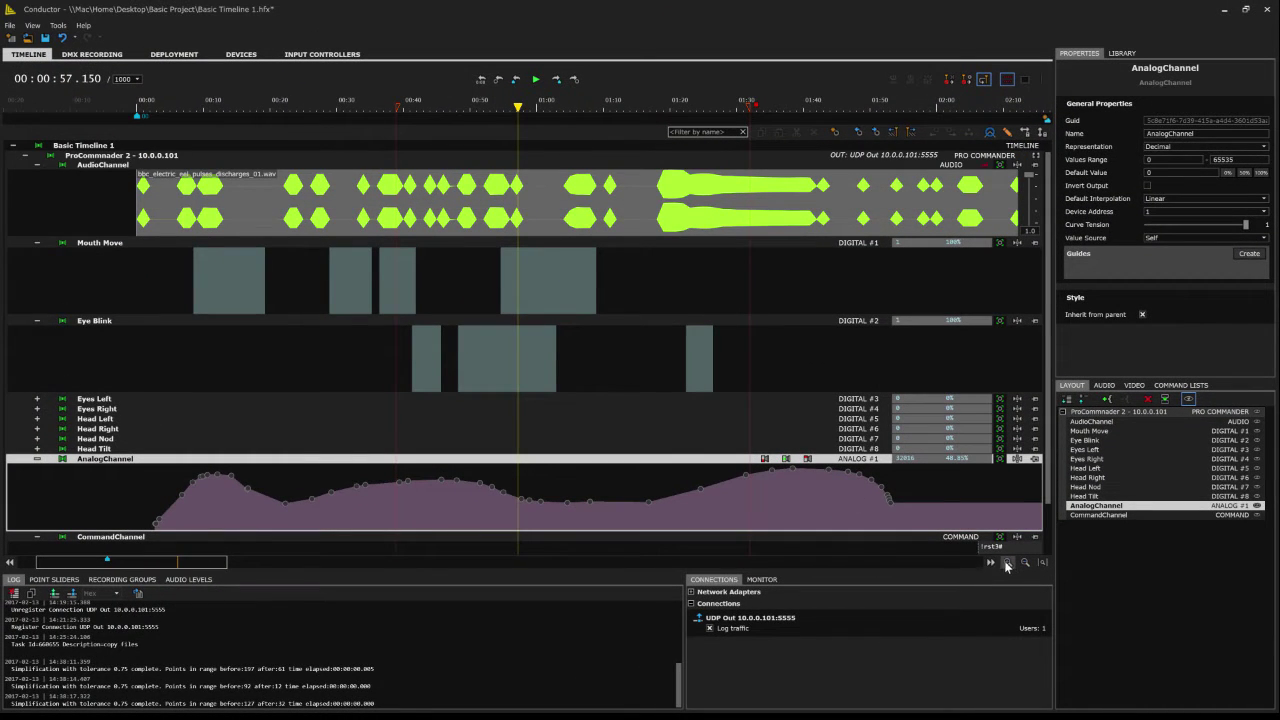
Restrict point movement to horizontal and move the AnalogChannel point in the dip after the locator to about 00:01:03.950.
{"action": "left_click", "coordinate": [1008, 563]}
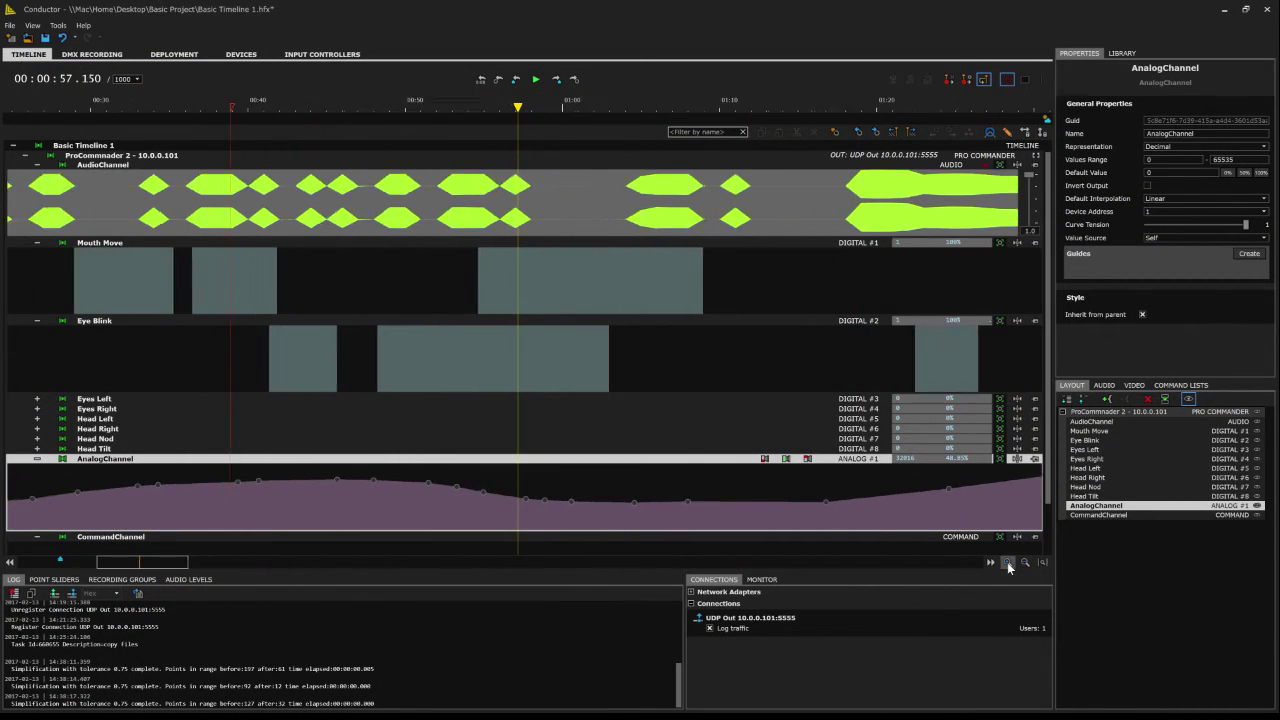
{"action": "left_click", "coordinate": [1024, 563]}
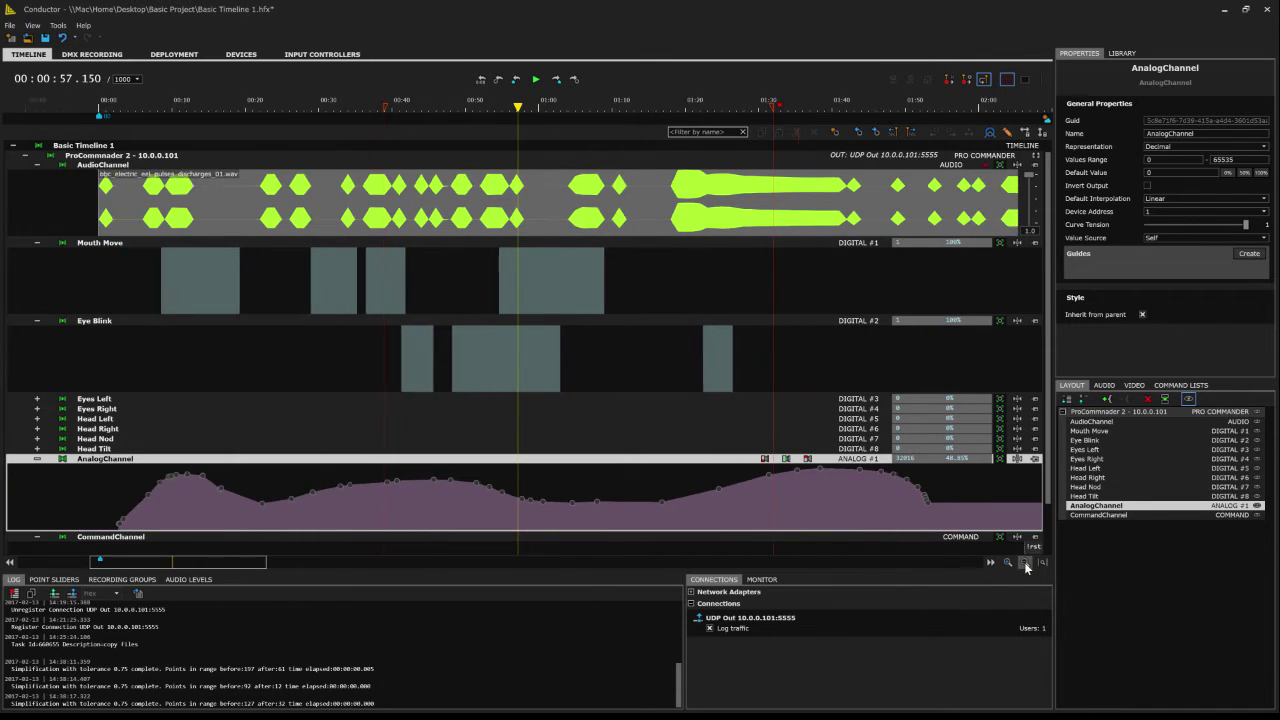
{"action": "left_click", "coordinate": [1025, 133]}
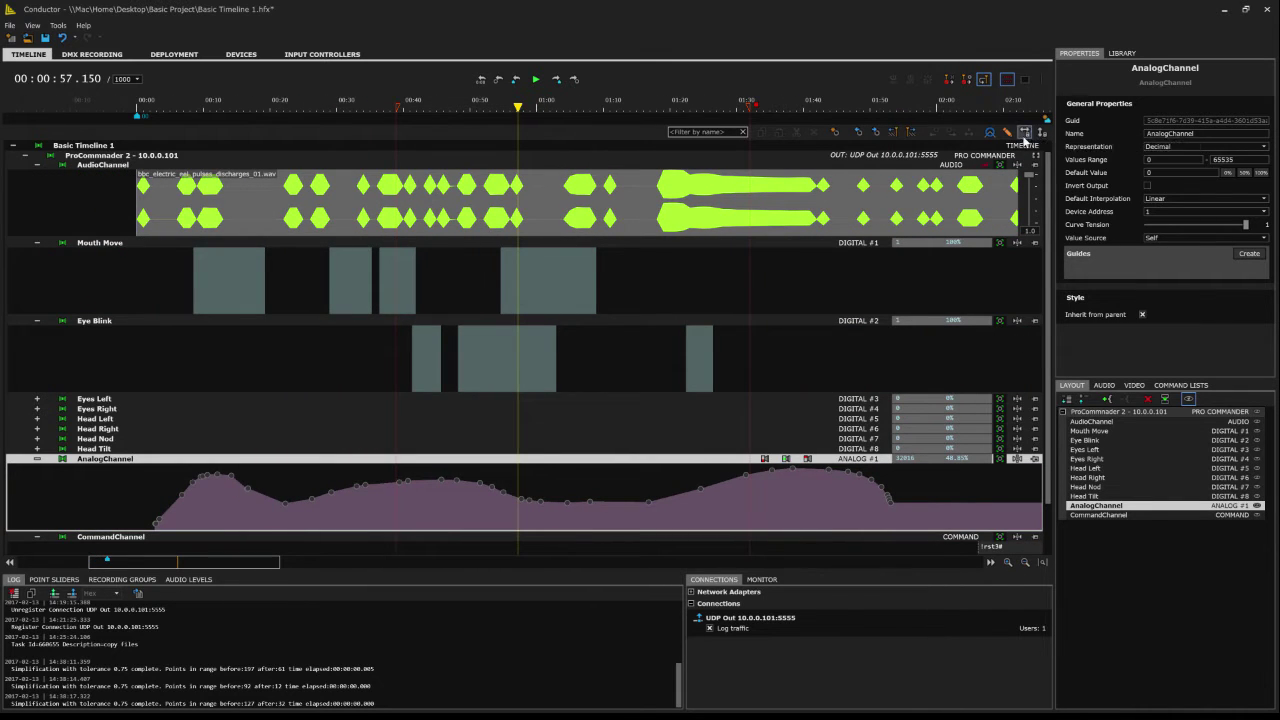
{"action": "left_click", "coordinate": [578, 503]}
{"action": "mouse_move", "coordinate": [578, 503]}
{"action": "left_mouse_down"}
{"action": "mouse_move", "coordinate": [545, 494]}
{"action": "mouse_move", "coordinate": [578, 494]}
{"action": "mouse_move", "coordinate": [563, 490]}
{"action": "left_mouse_up"}
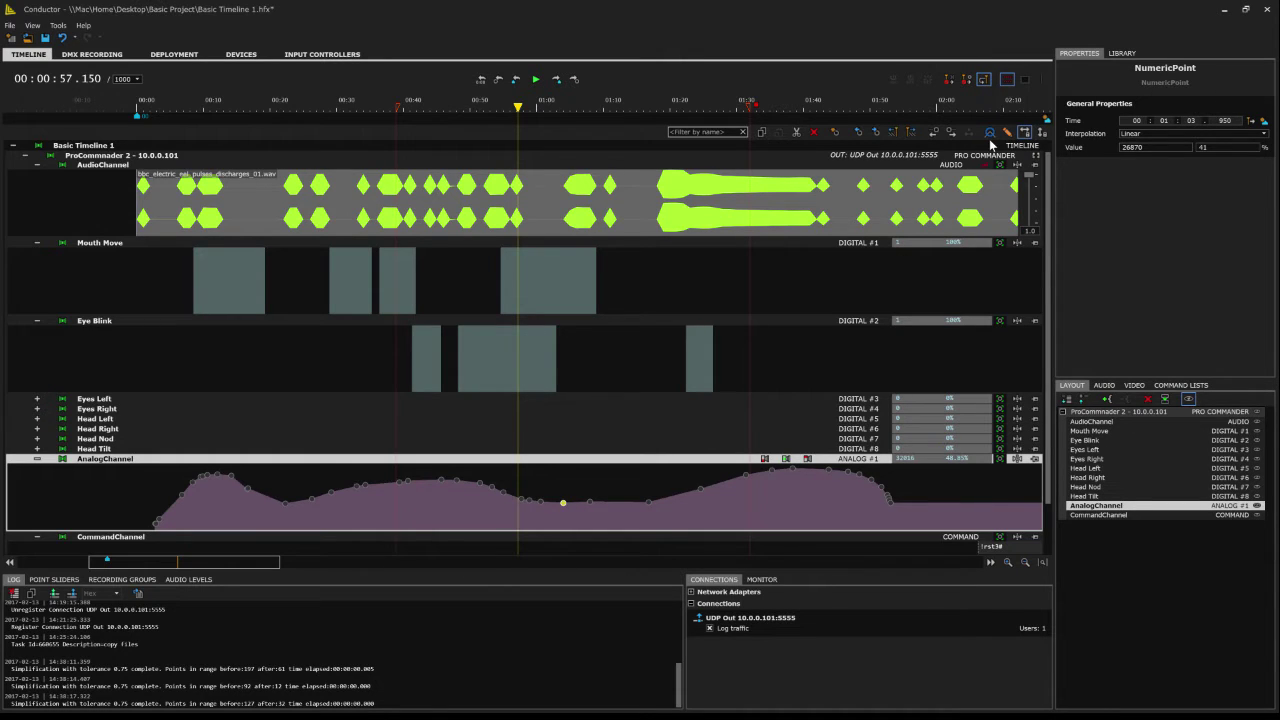
Restrict point movement to vertical and raise the same AnalogChannel point to a value of about 78.5 %.
{"action": "left_click", "coordinate": [1042, 132]}
{"action": "mouse_move", "coordinate": [561, 503]}
{"action": "left_mouse_down"}
{"action": "mouse_move", "coordinate": [563, 491]}
{"action": "mouse_move", "coordinate": [563, 520]}
{"action": "mouse_move", "coordinate": [564, 485]}
{"action": "mouse_move", "coordinate": [530, 506]}
{"action": "mouse_move", "coordinate": [557, 482]}
{"action": "mouse_move", "coordinate": [557, 532]}
{"action": "mouse_move", "coordinate": [563, 481]}
{"action": "left_mouse_up"}
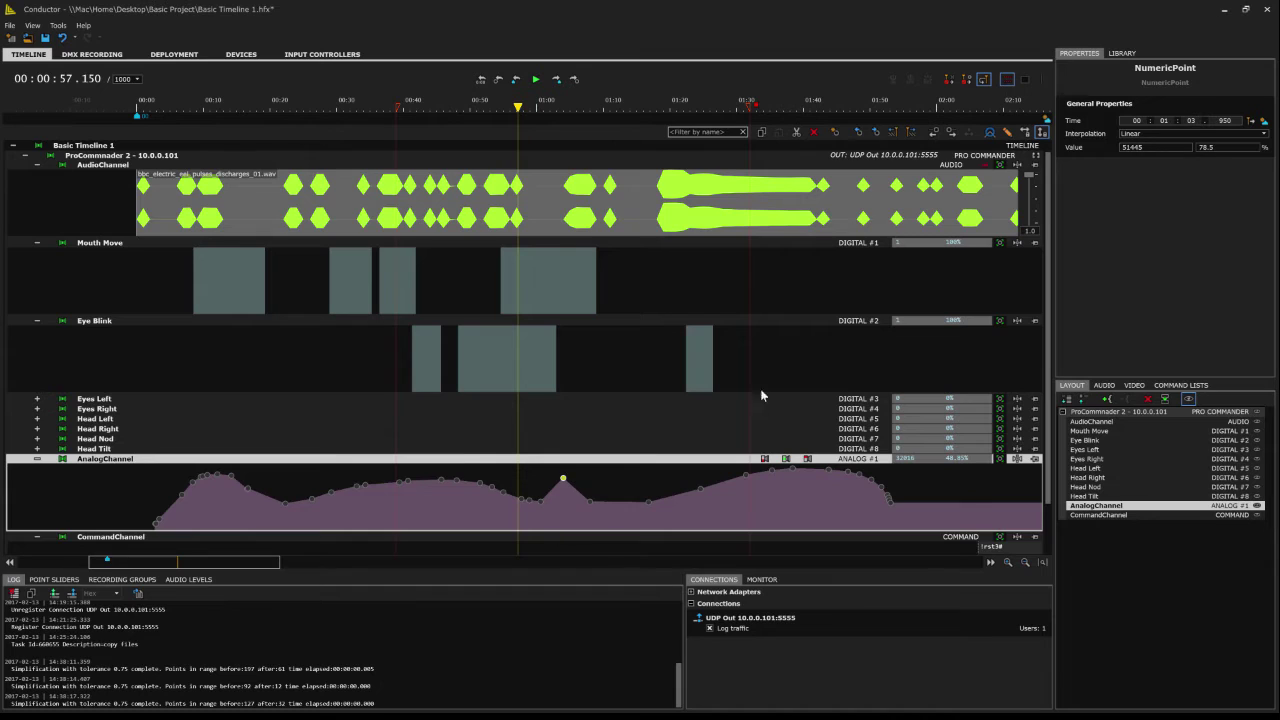
{"action": "left_click", "coordinate": [1041, 134]}
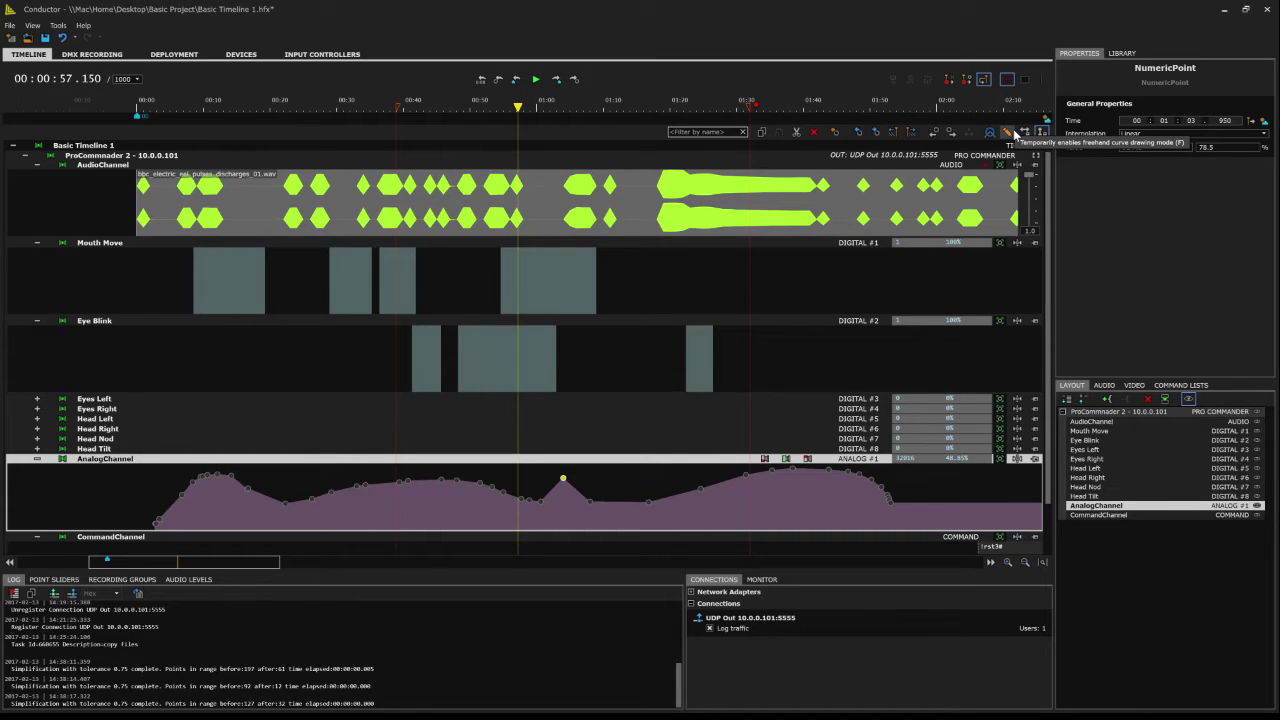
Assign the OemPlus key as the keyboard shortcut for the ZoomIn command.
{"action": "left_click", "coordinate": [58, 26]}
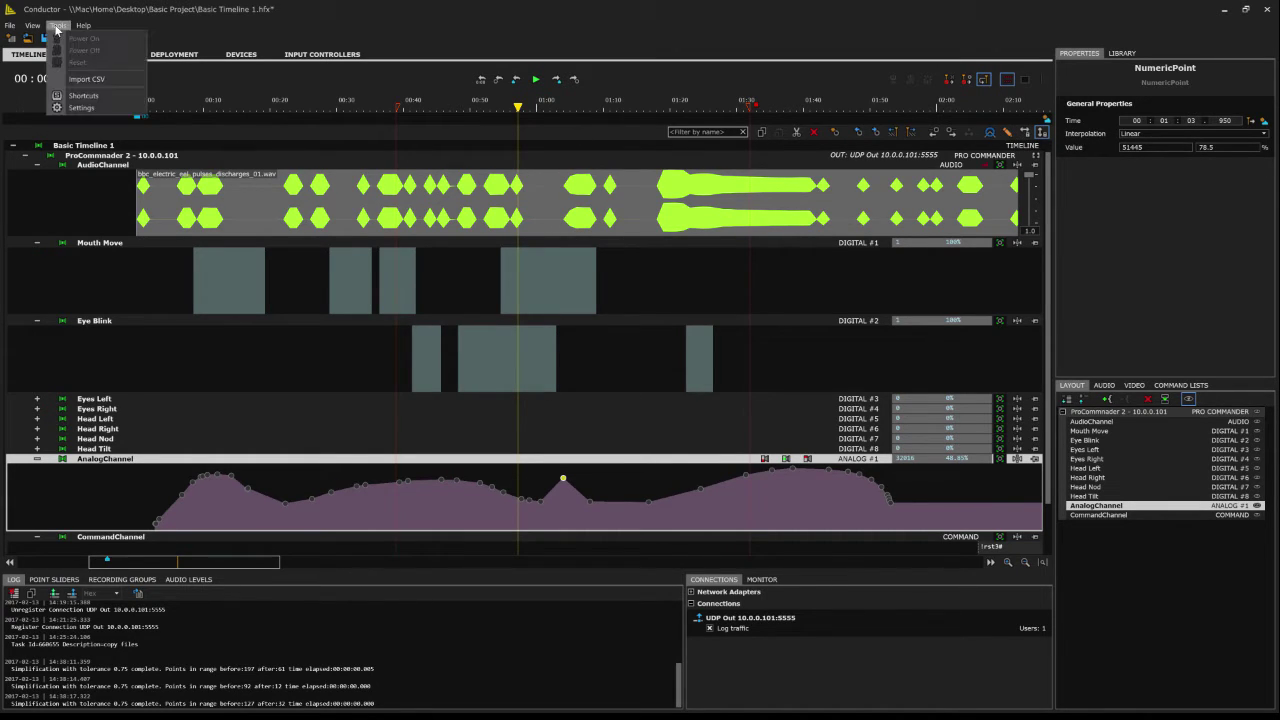
{"action": "left_click", "coordinate": [78, 96]}
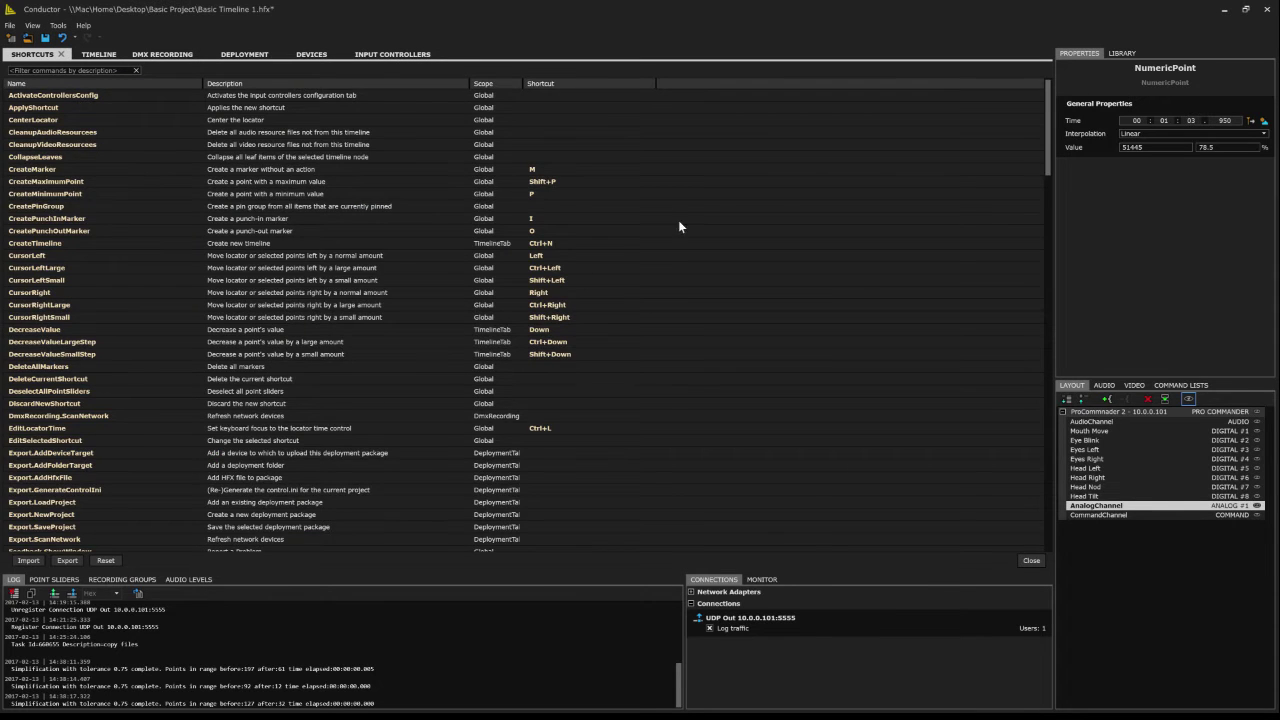
{"action": "scroll", "coordinate": [408, 405], "scroll_direction": "down", "scroll_amount": 15}
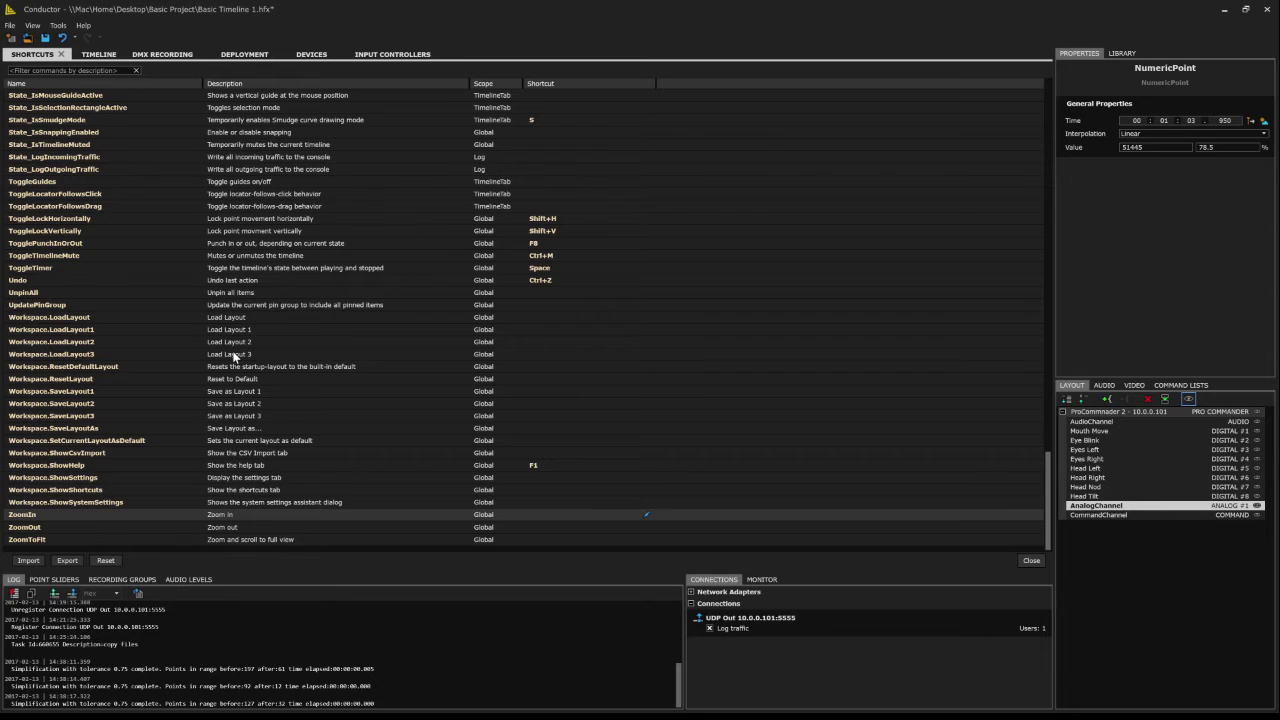
{"action": "left_click", "coordinate": [646, 514]}
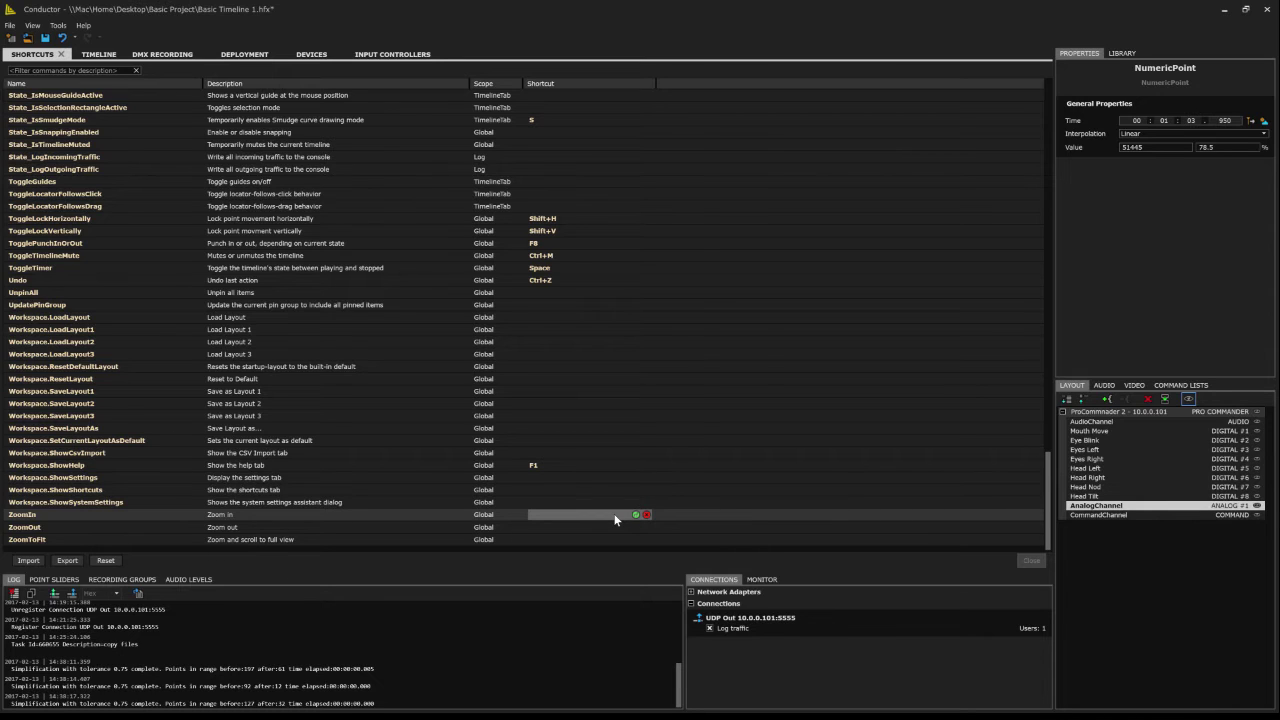
{"action": "key", "text": "equal"}
{"action": "left_click", "coordinate": [635, 514]}
Assign the OemMinus key as the keyboard shortcut for the ZoomOut command.
{"action": "left_click", "coordinate": [646, 527]}
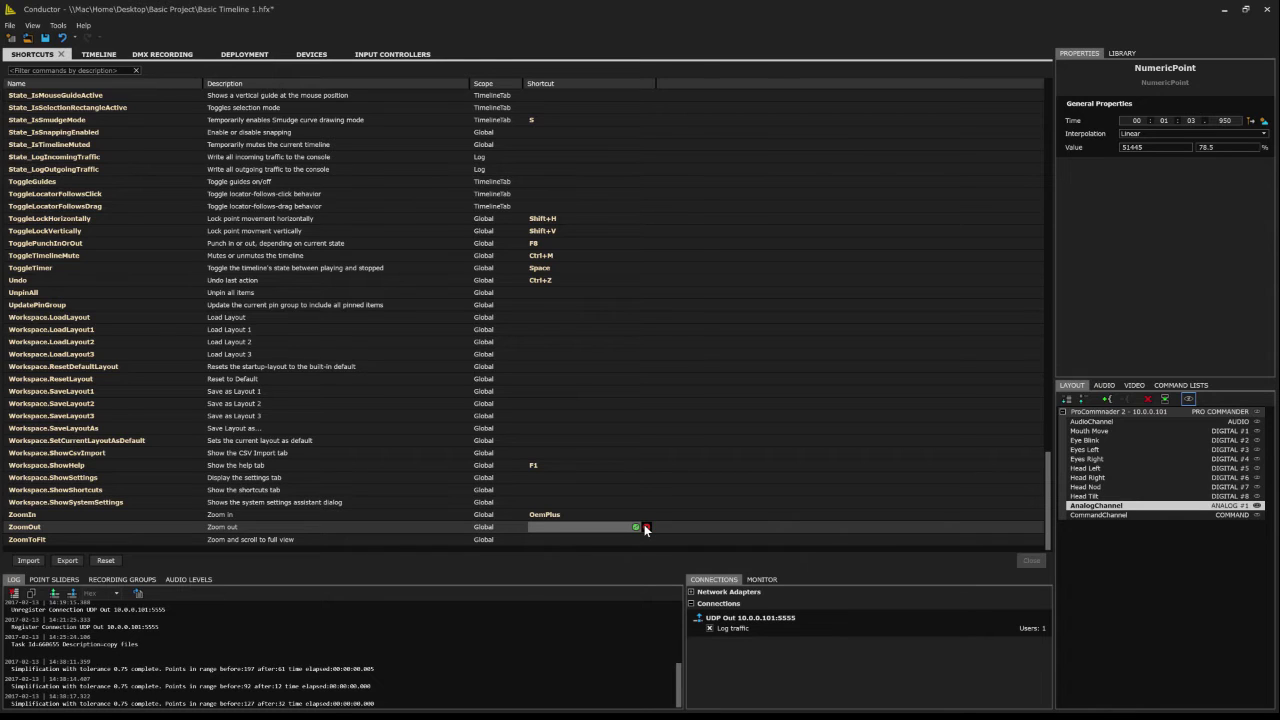
{"action": "key", "text": "minus"}
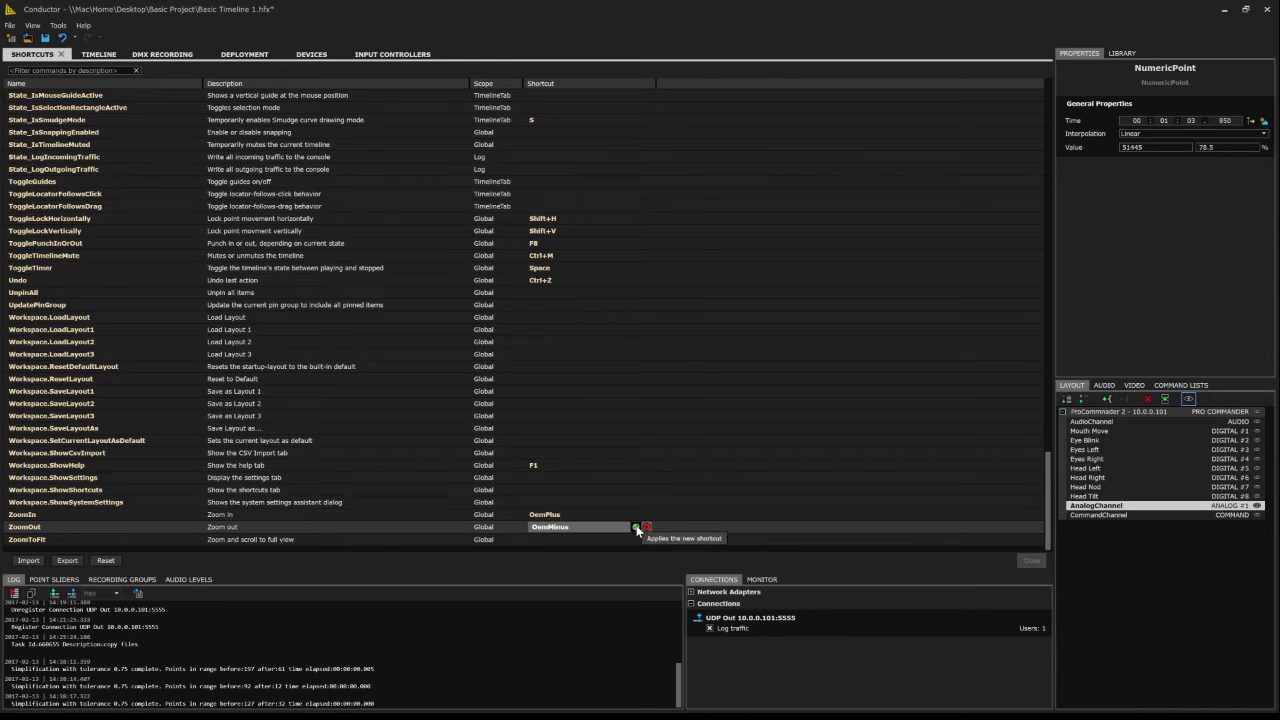
{"action": "left_click", "coordinate": [635, 527]}
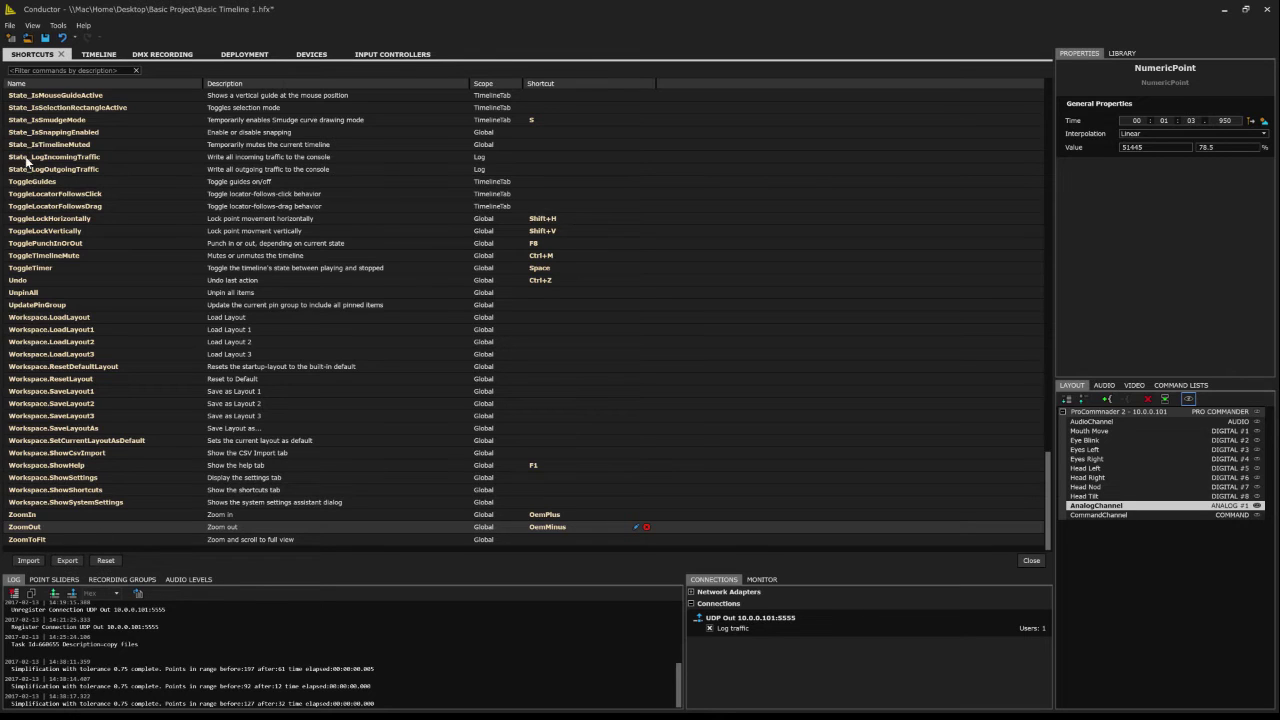
Filter the shortcut list for "zoom" to check its commands, then clear the filter and close the list.
{"action": "left_click", "coordinate": [76, 70]}
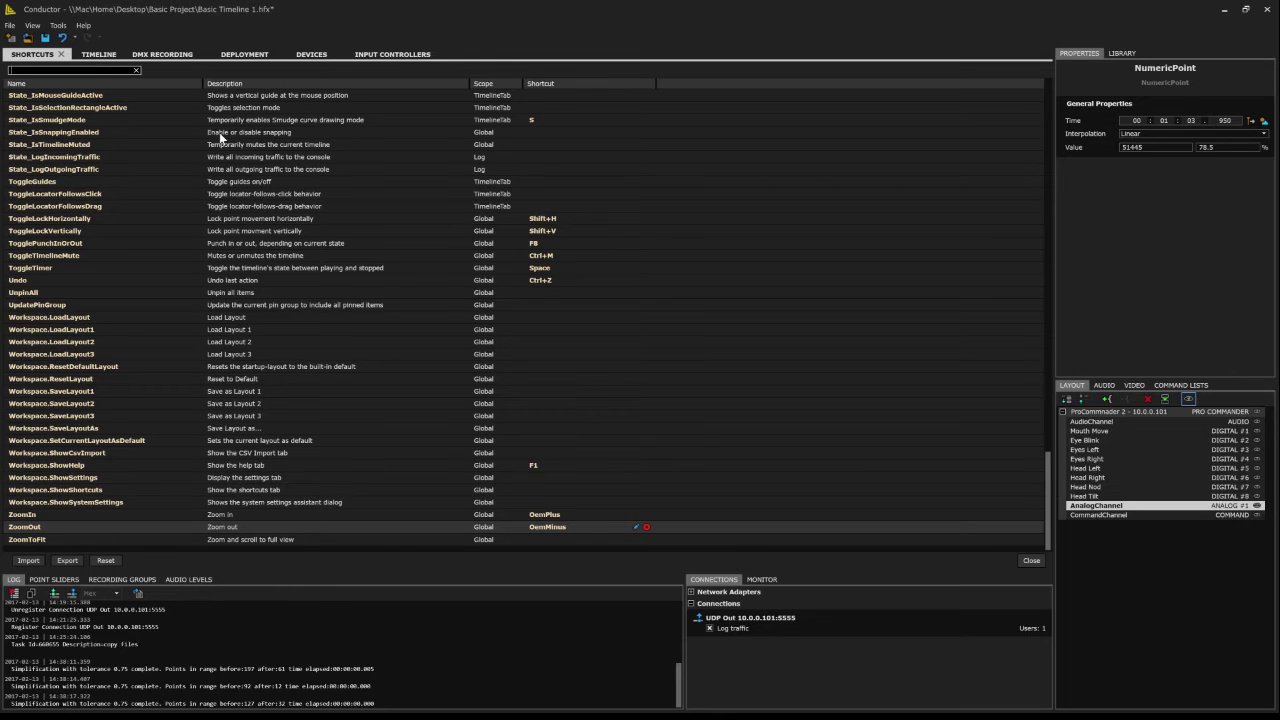
{"action": "type", "text": "zoom"}
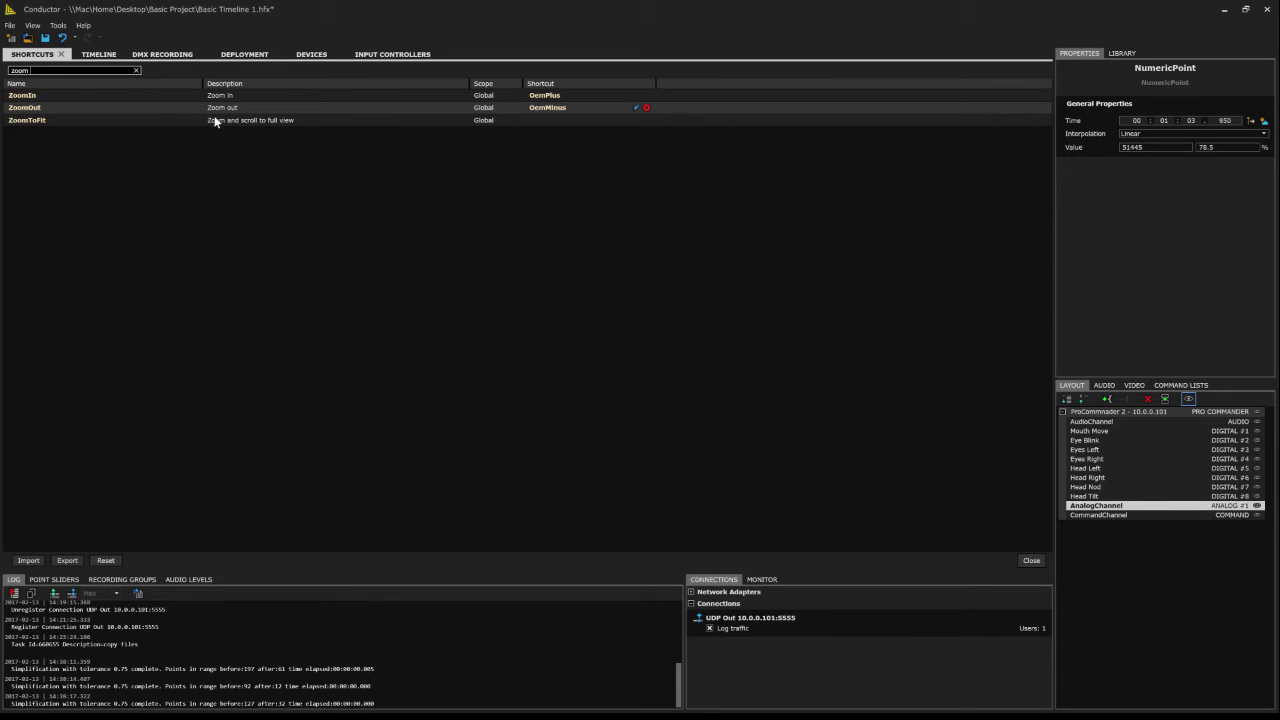
{"action": "left_click", "coordinate": [136, 70]}
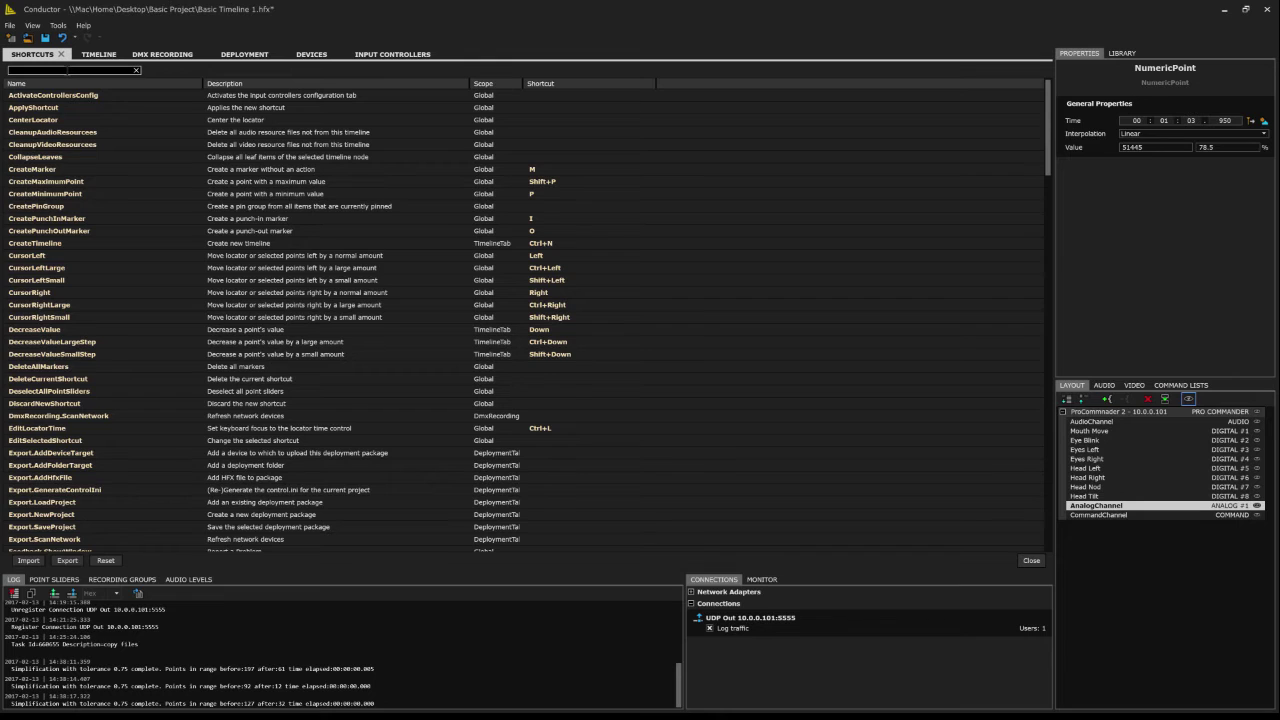
{"action": "left_click", "coordinate": [1030, 561]}
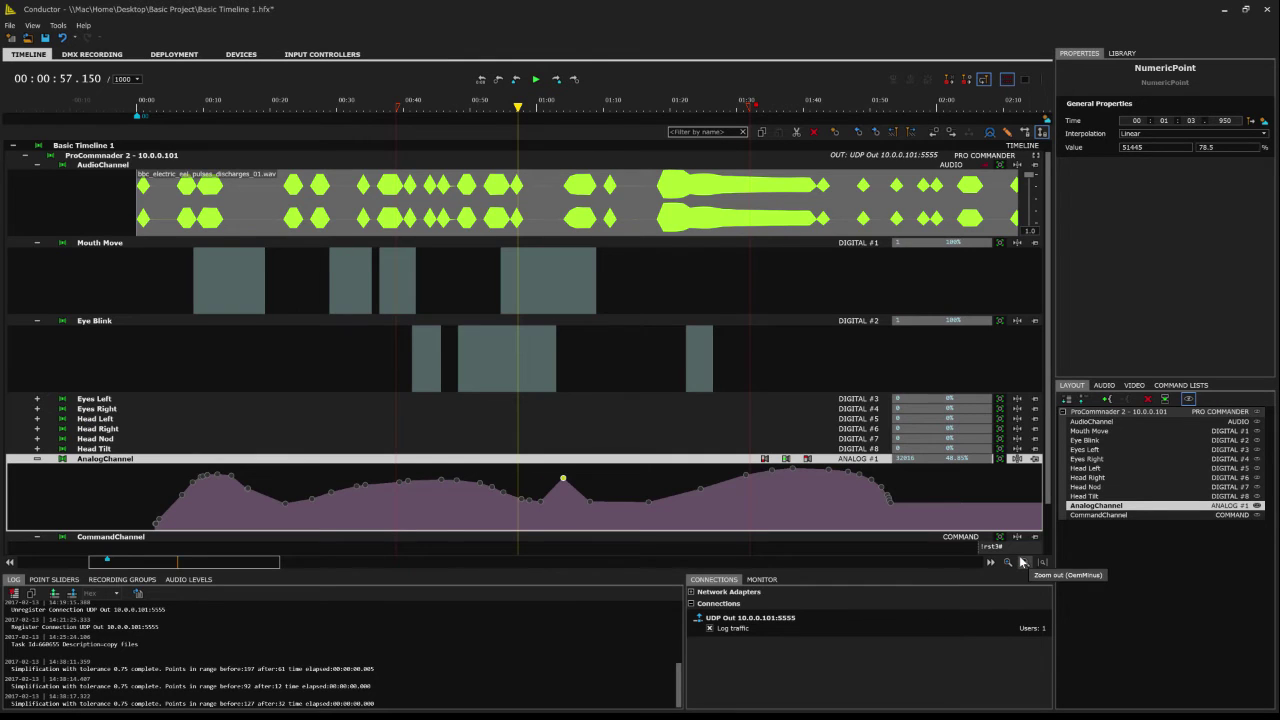
Test the new zoom shortcuts by zooming the timeline in and out several times.
{"action": "key", "text": "plus"}
{"action": "key", "text": "plus"}
{"action": "key", "text": "plus"}
{"action": "key", "text": "plus"}
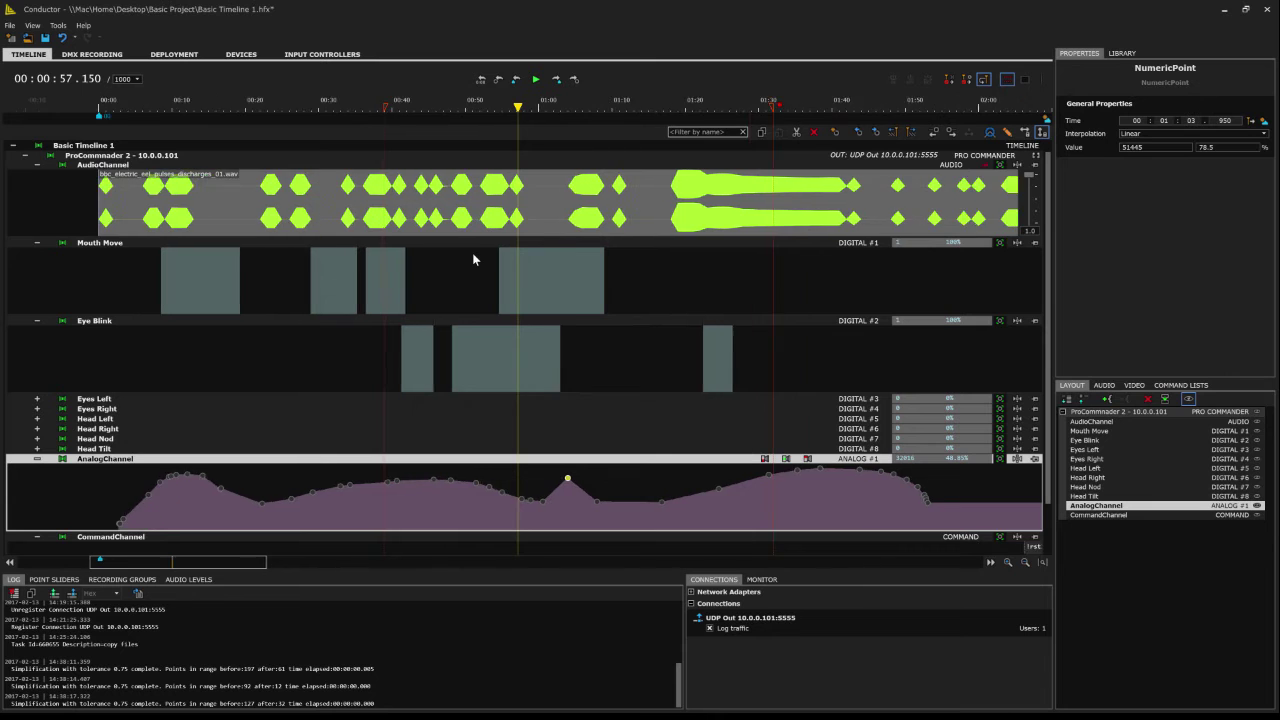
{"action": "key", "text": "minus"}
{"action": "key", "text": "minus"}
{"action": "key", "text": "minus"}
{"action": "key", "text": "minus"}
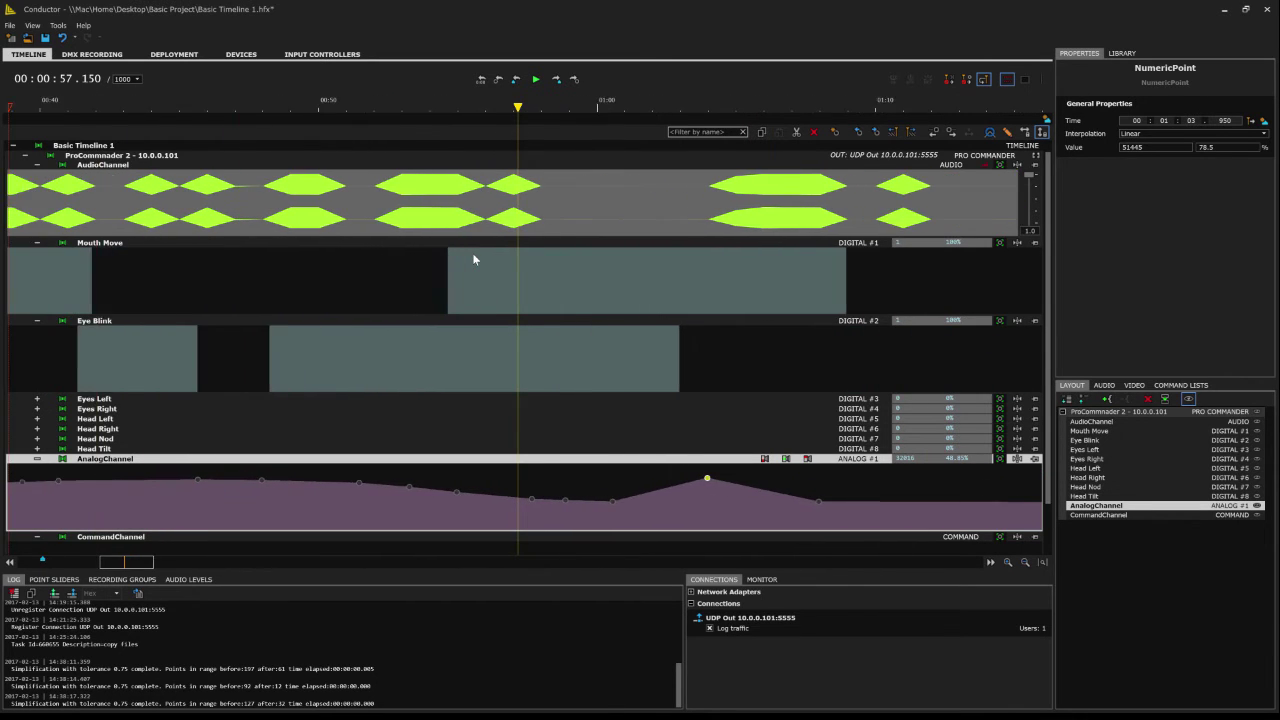
{"action": "key", "text": "minus"}
{"action": "key", "text": "minus"}
{"action": "key", "text": "minus"}
{"action": "key", "text": "minus"}
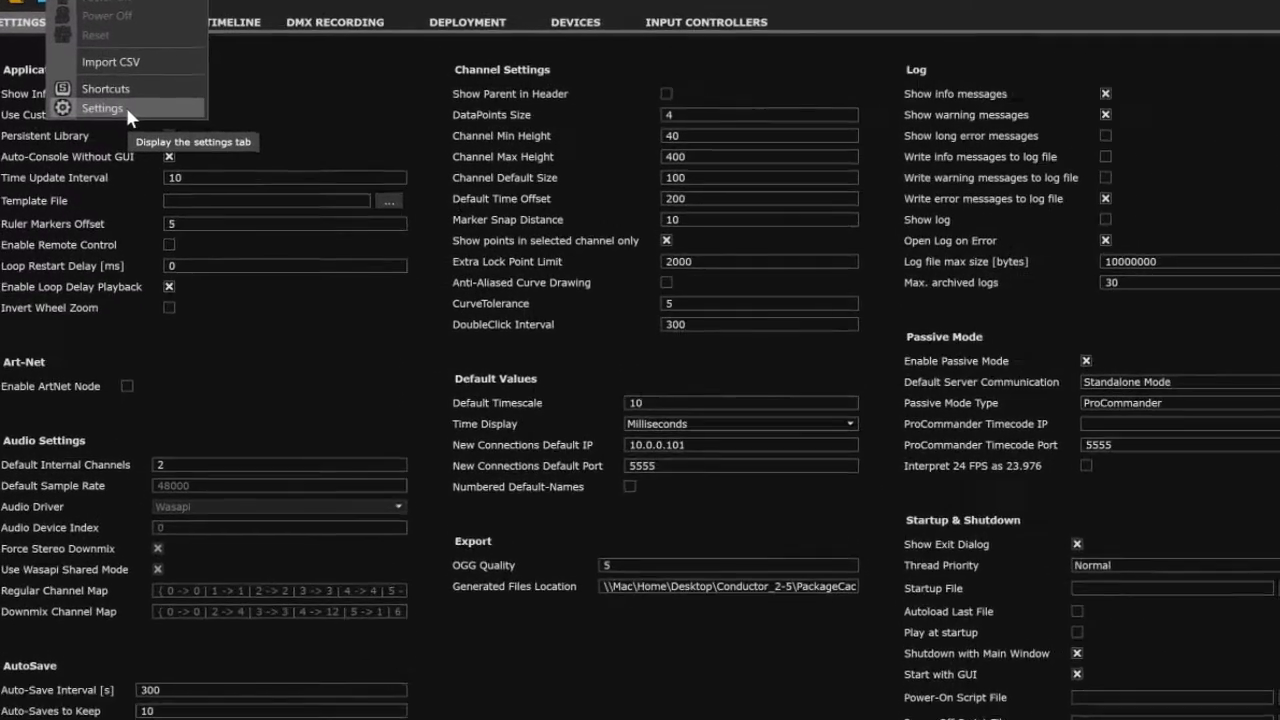
Set the Thread Priority under Startup & Shutdown to Highest in the application settings.
{"action": "left_click", "coordinate": [408, 107]}
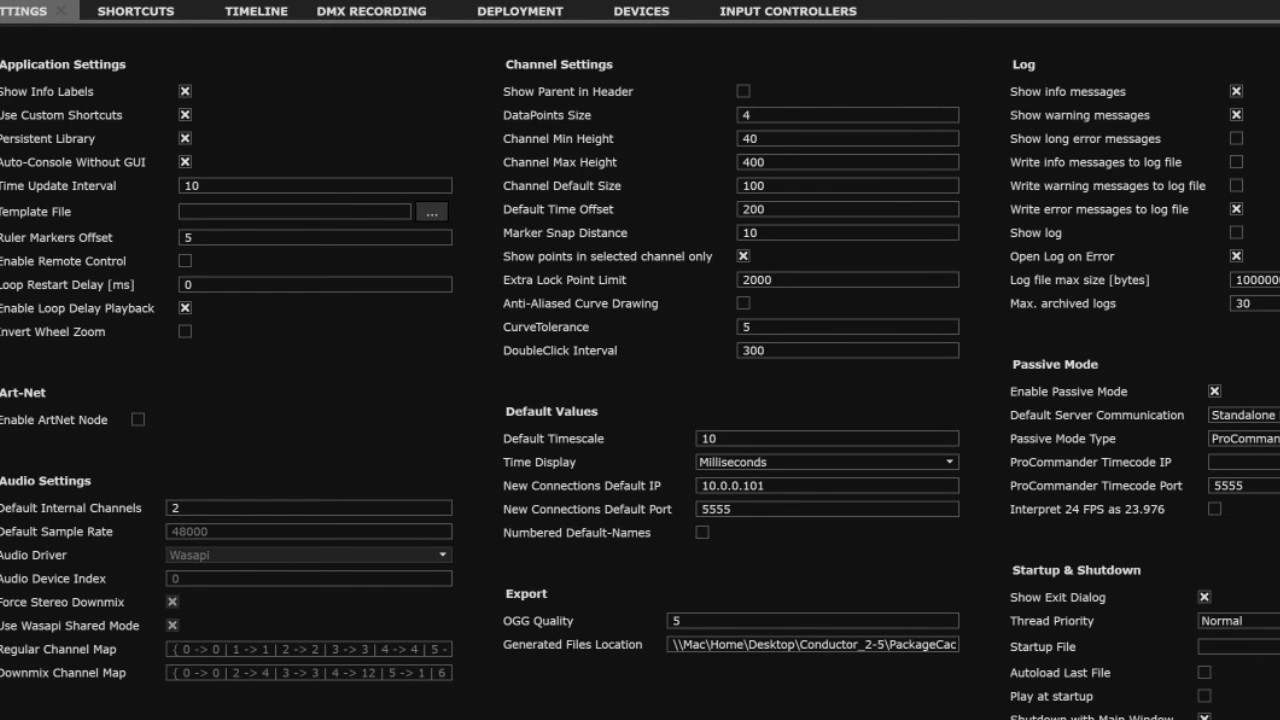
{"action": "scroll", "coordinate": [640, 389], "scroll_direction": "right", "scroll_amount": 3}
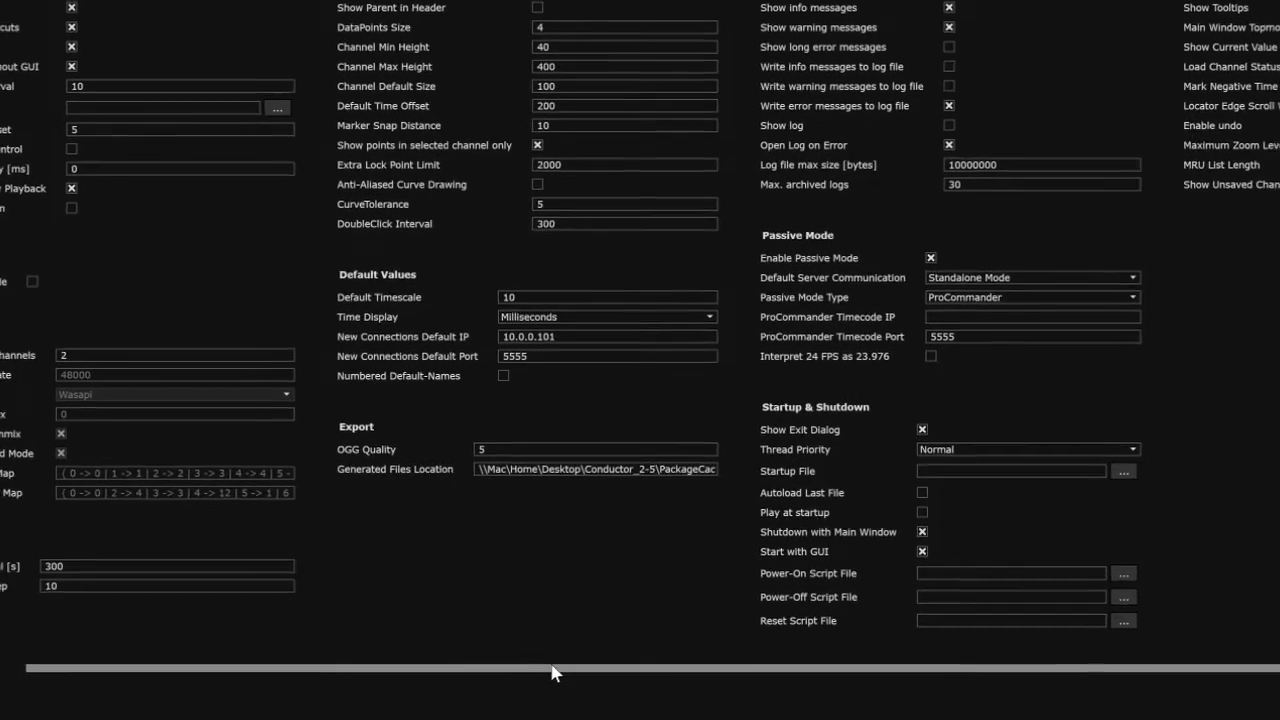
{"action": "left_click_drag", "start_coordinate": [527, 665], "coordinate": [420, 664]}
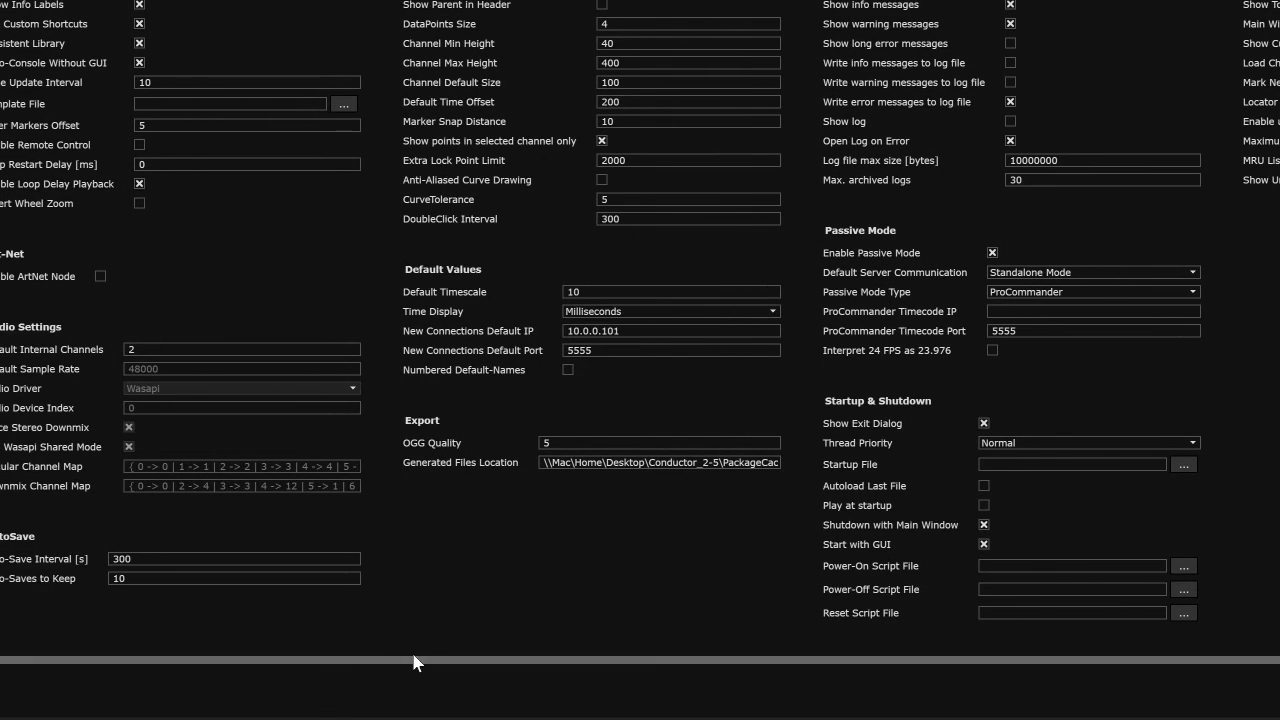
{"action": "mouse_move", "coordinate": [852, 535]}
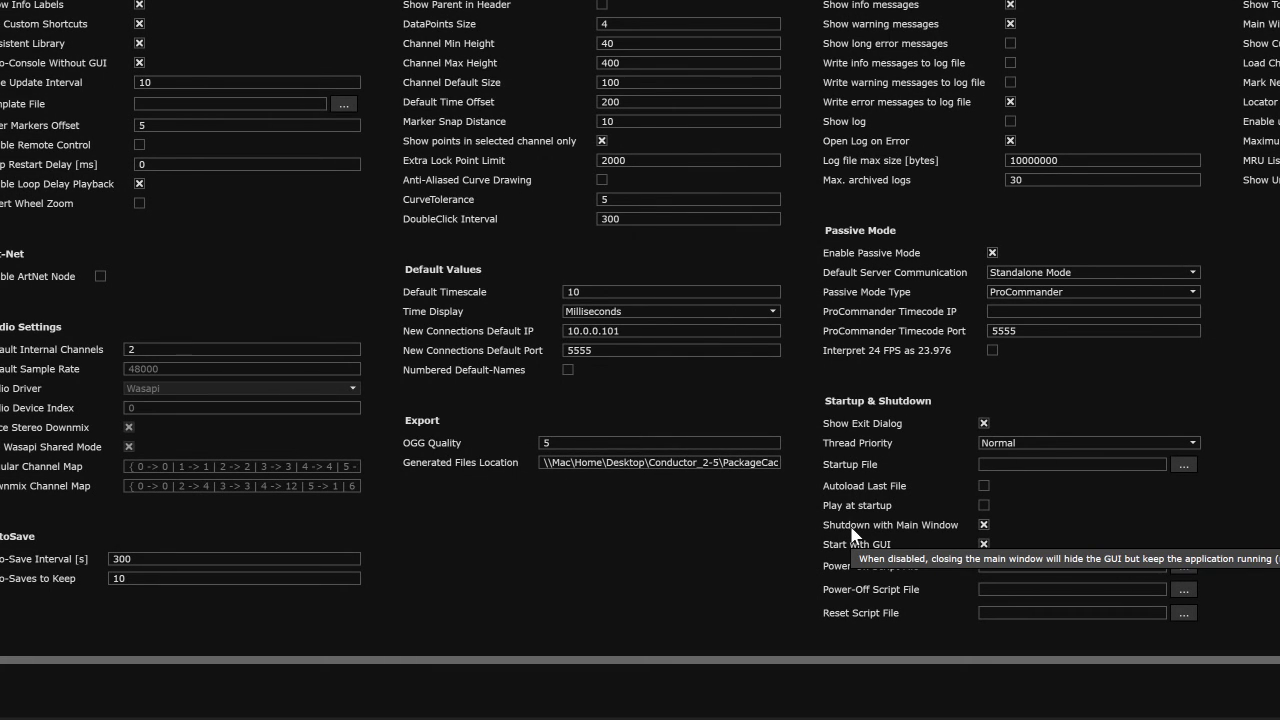
{"action": "left_click", "coordinate": [1084, 443]}
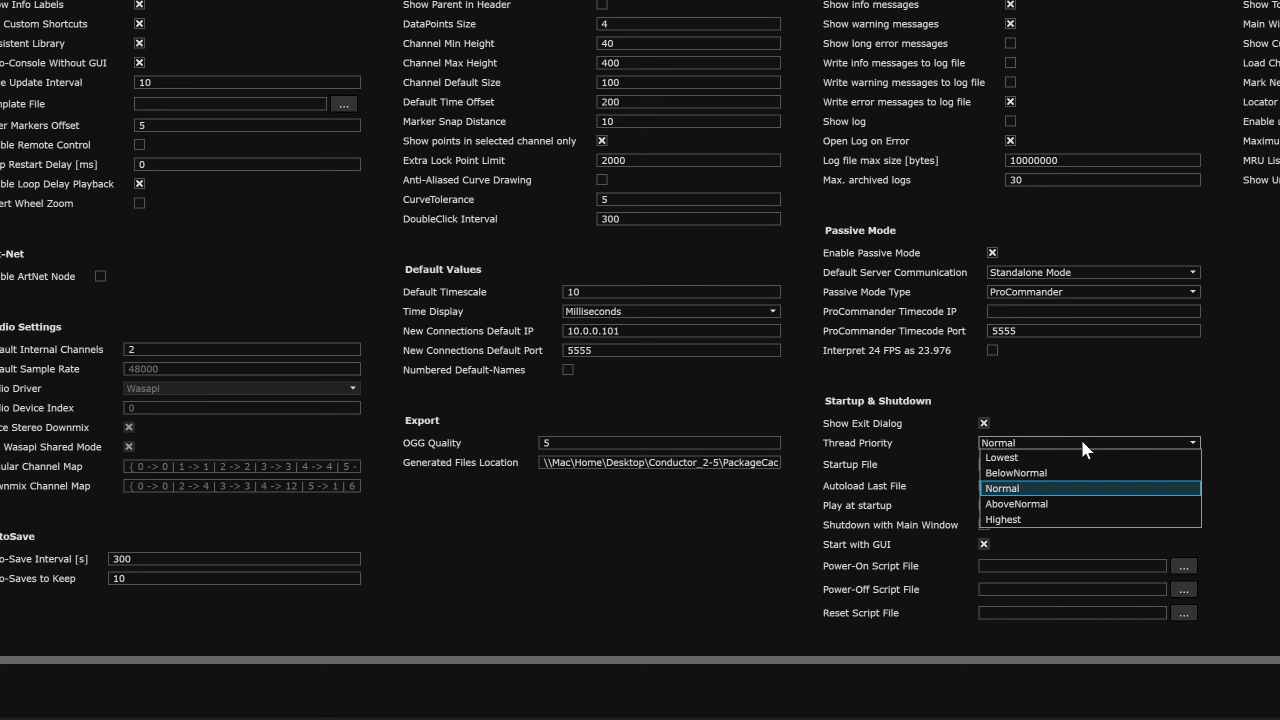
{"action": "left_click", "coordinate": [1064, 519]}
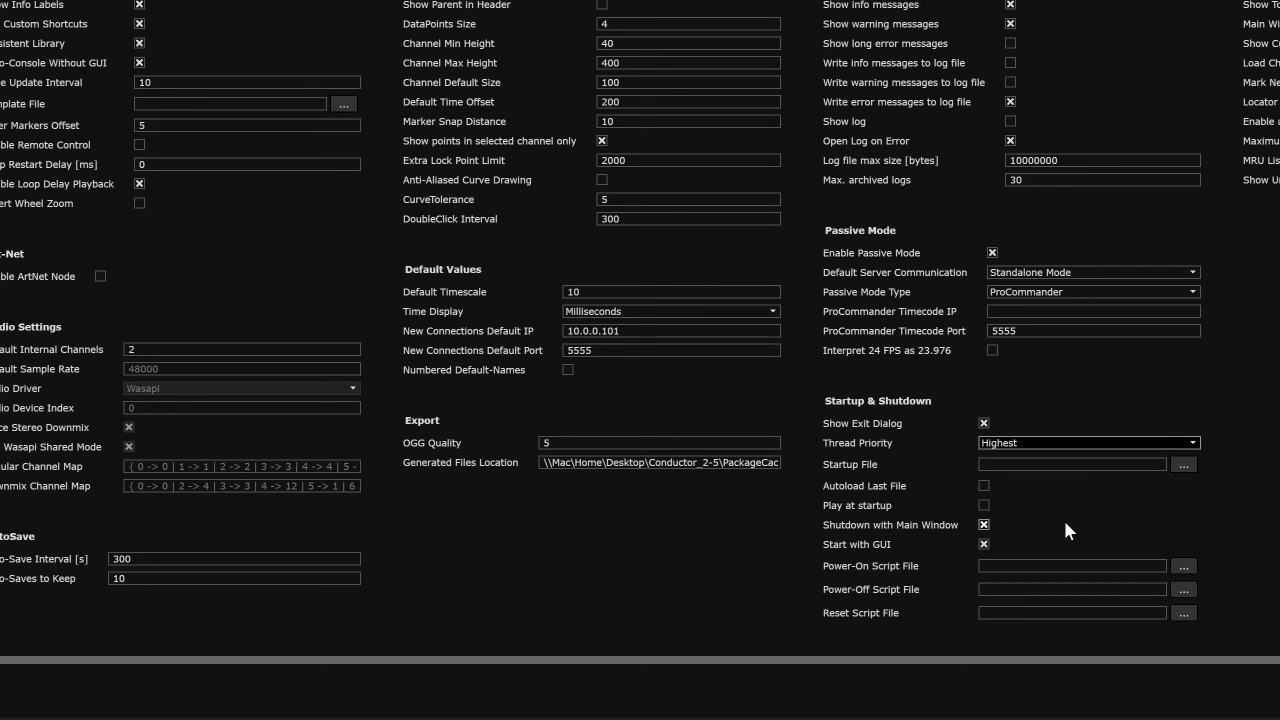